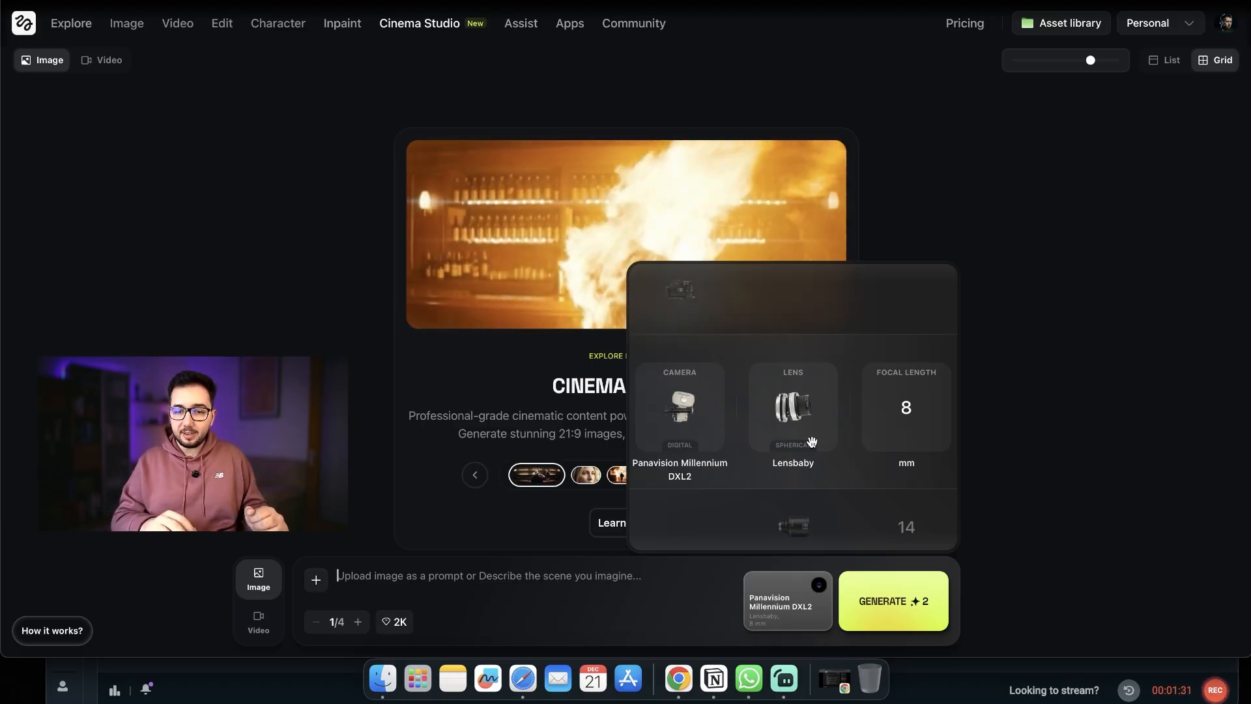
# Step: Look through the available lens options and the camera movement presets offered for video generation
pyautogui.scroll(-1, 812, 442)
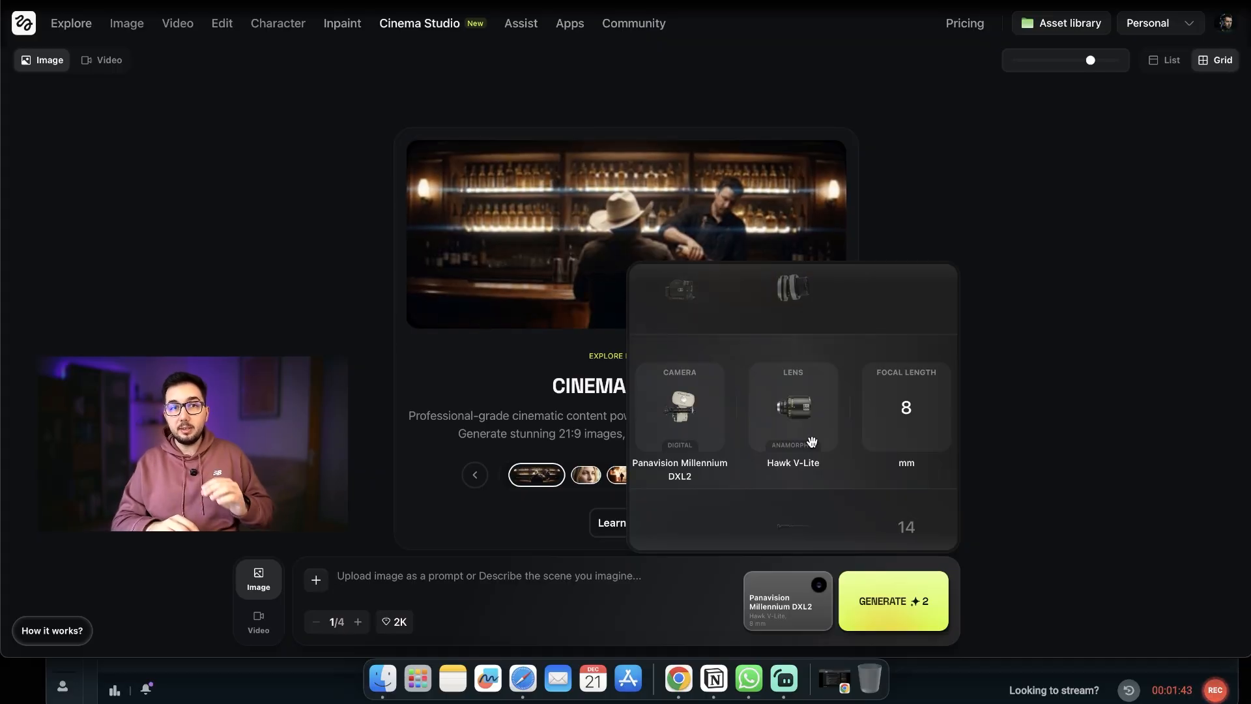
pyautogui.scroll(-2, 811, 442)
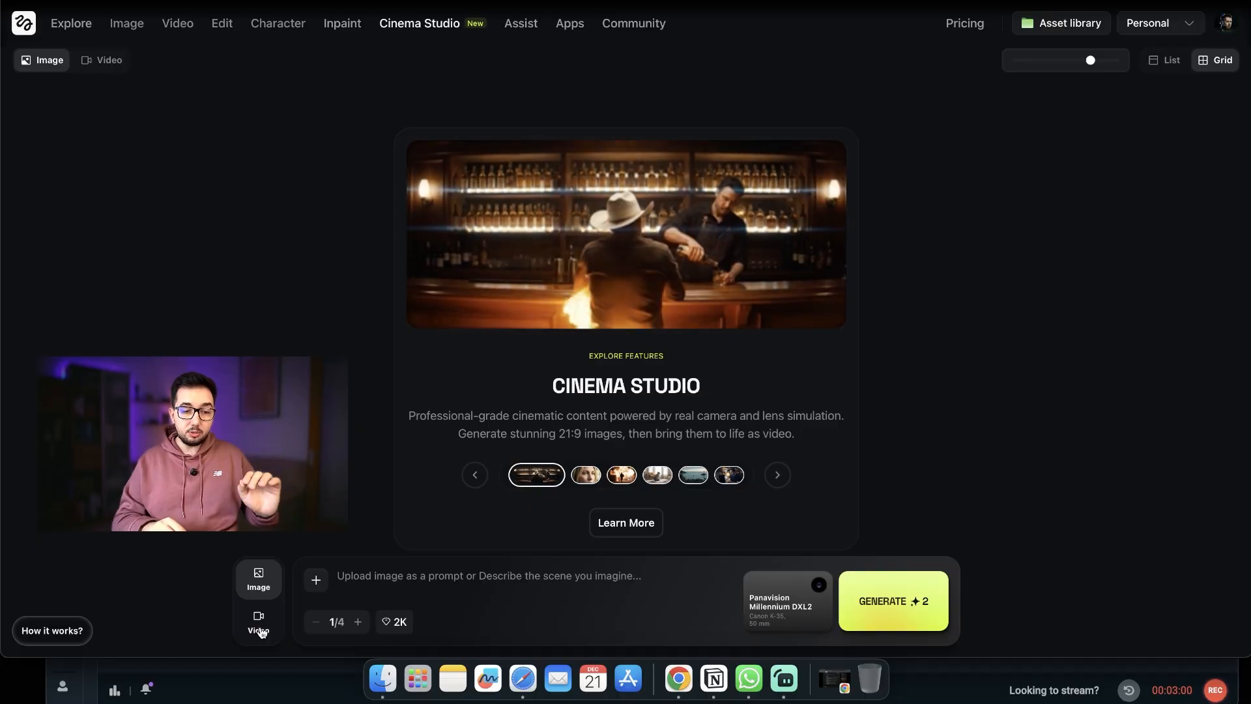
pyautogui.click(260, 629)
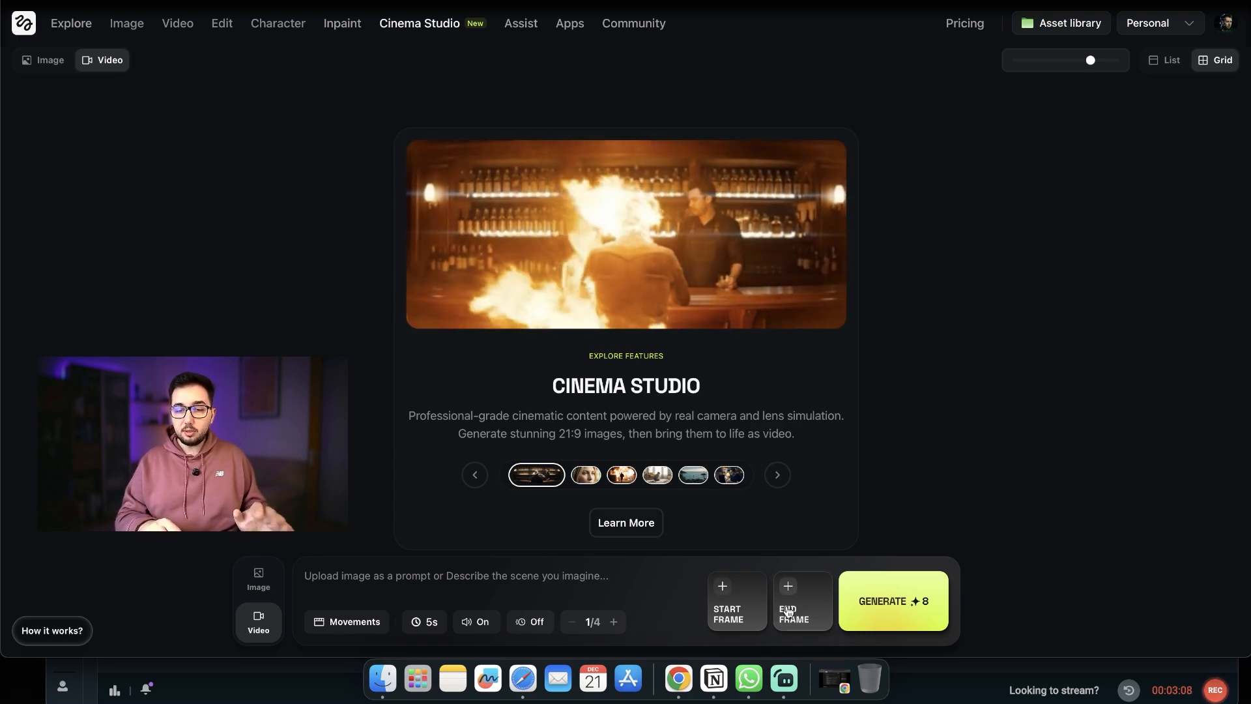
pyautogui.click(372, 624)
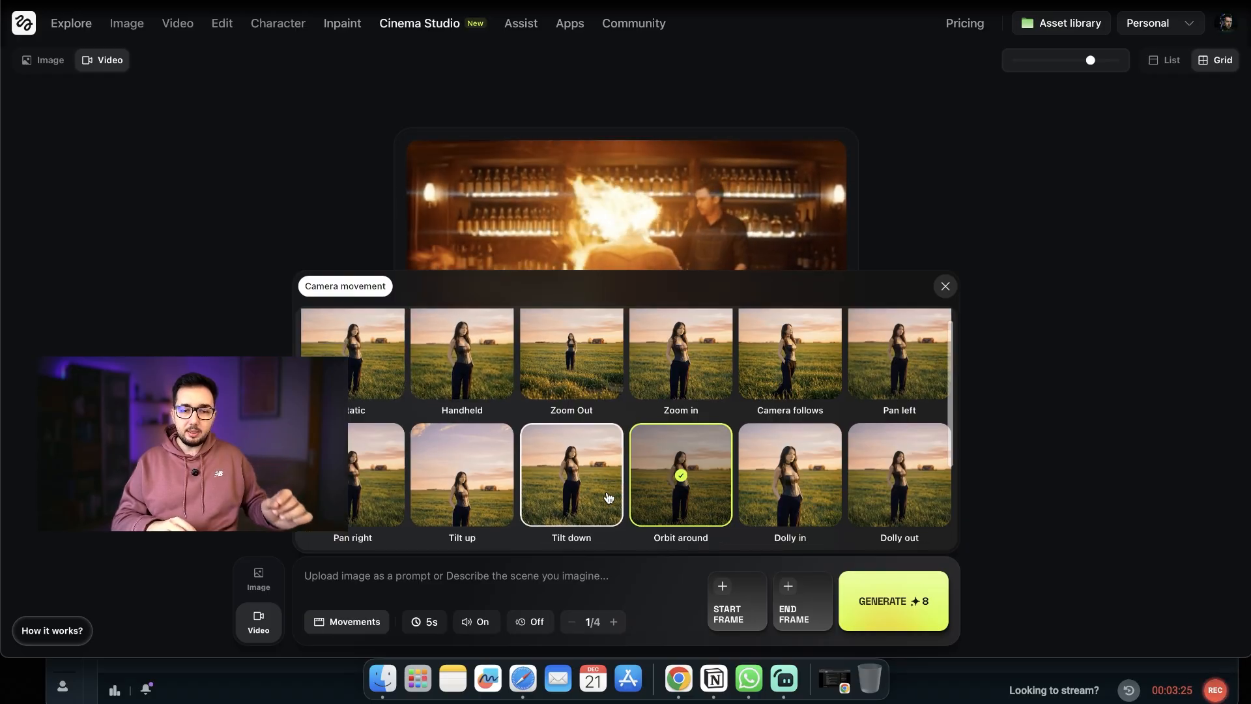
pyautogui.scroll(-3, 606, 497)
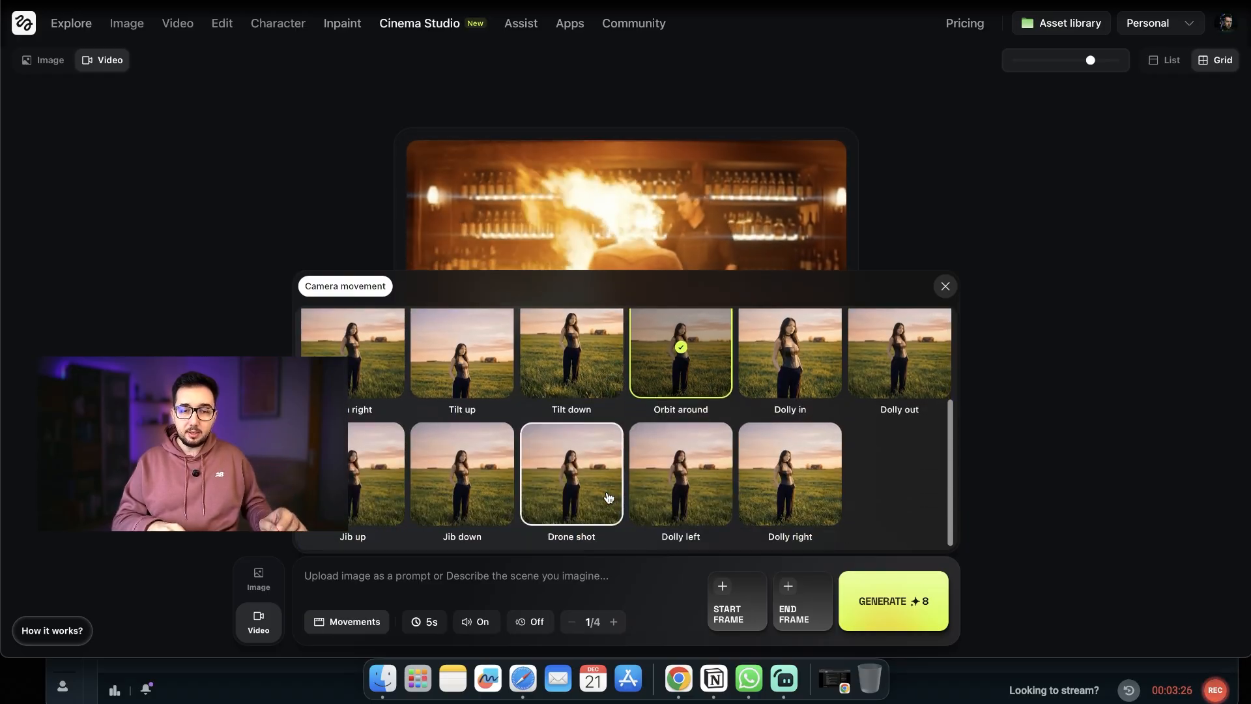
pyautogui.scroll(2, 605, 497)
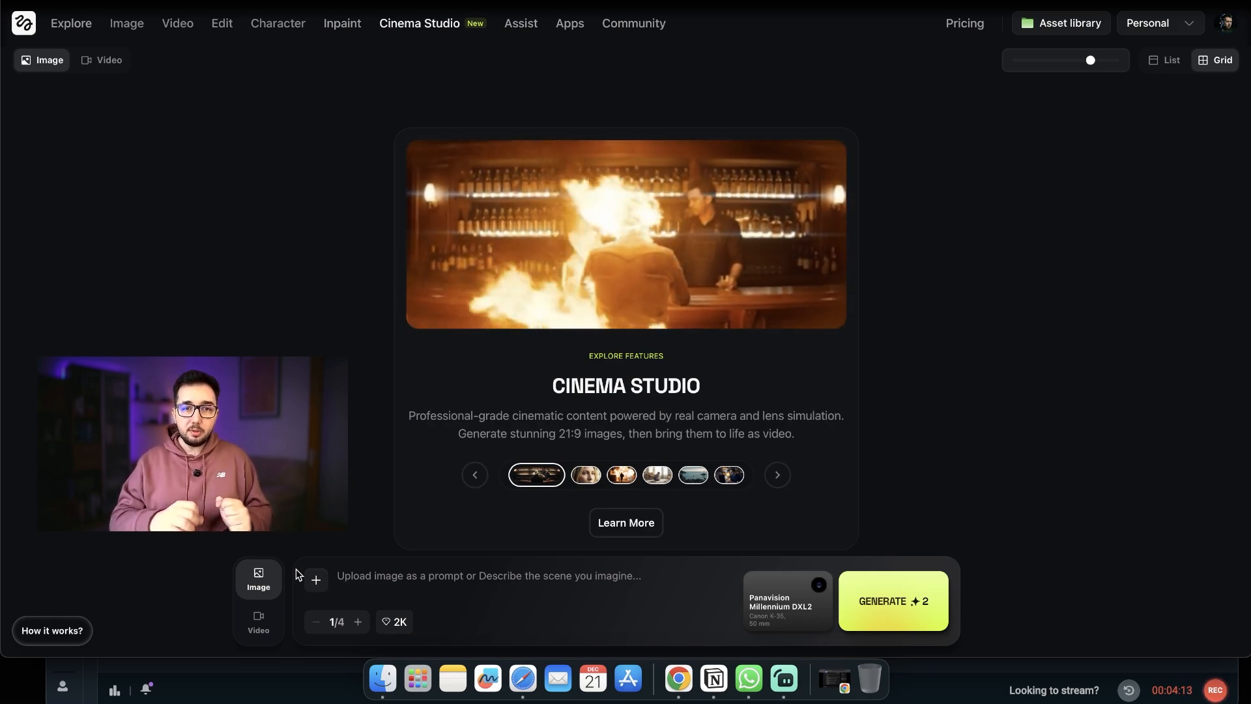
# Step: Copy the Tesla Cybertruck on the Moon prompt from ChatGPT and paste it as the Cinema Studio image prompt
pyautogui.hotkey('ctrl', 'Tab')
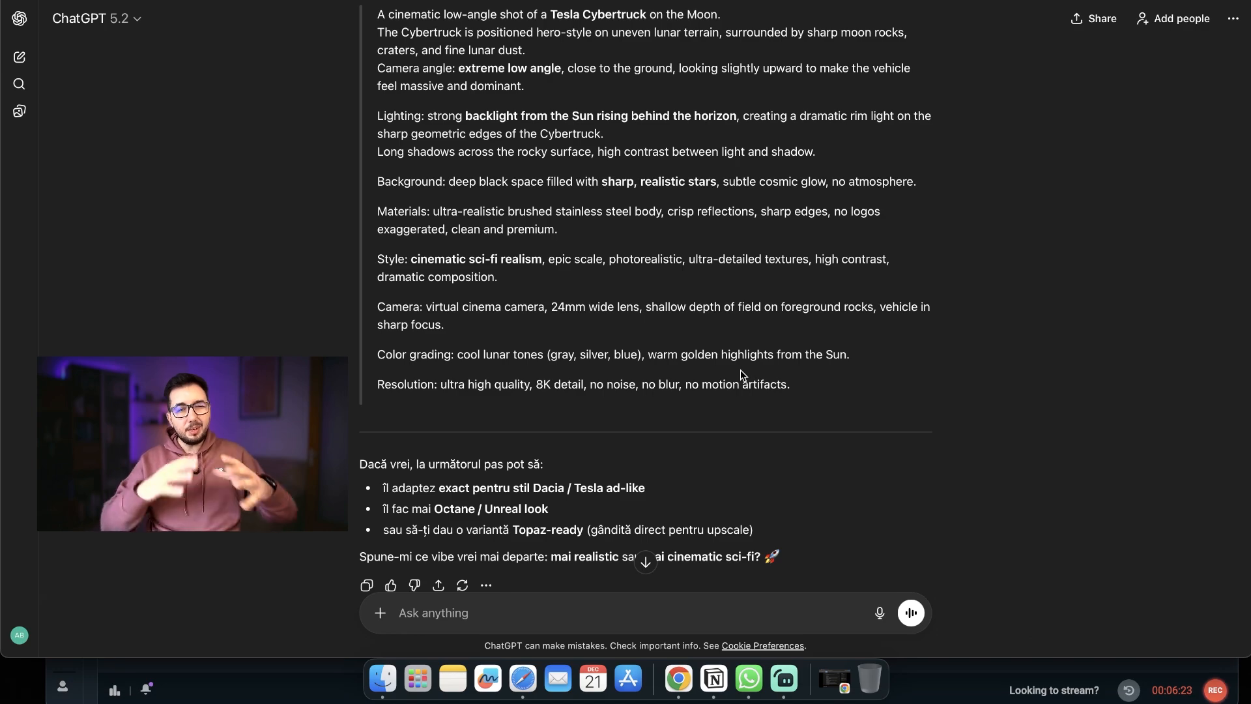
pyautogui.moveTo(808, 390); pyautogui.dragTo(368, 13)
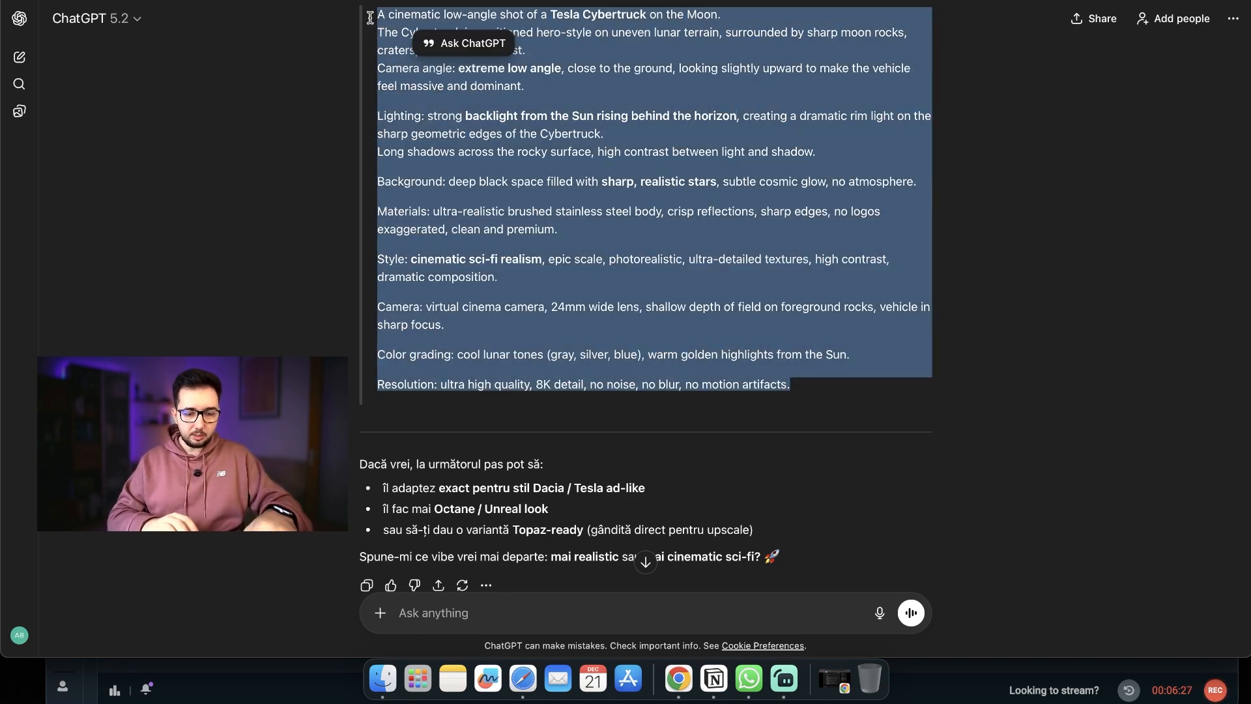
pyautogui.hotkey('ctrl', 'Tab')
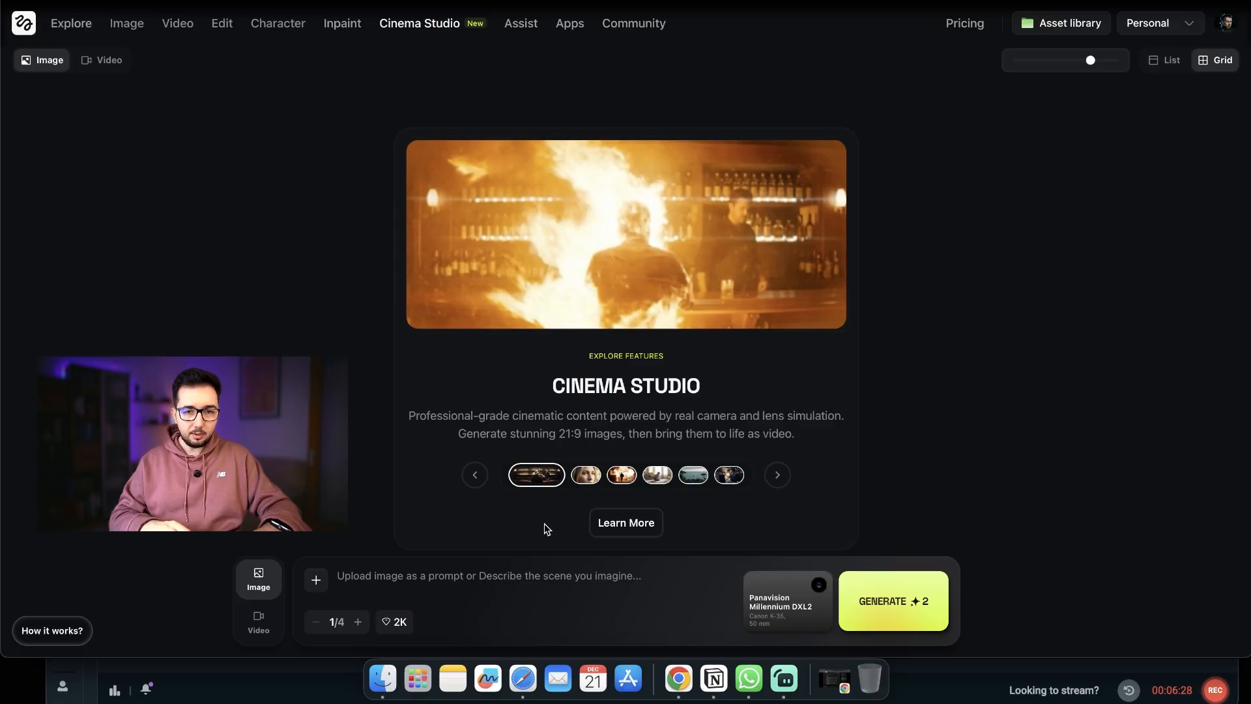
pyautogui.click(455, 596)
pyautogui.press('super+v')
pyautogui.scroll(5, 511, 587)
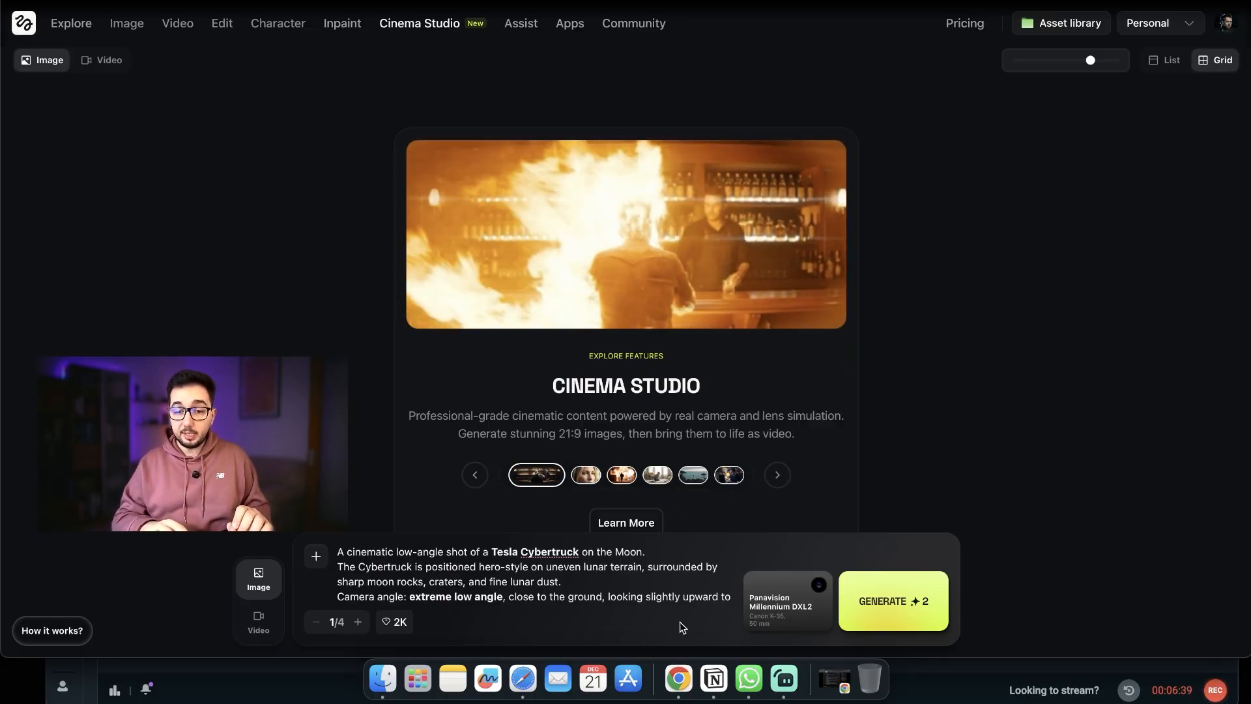
# Step: Set the camera for the shot to IMAX Film Camera
pyautogui.click(791, 589)
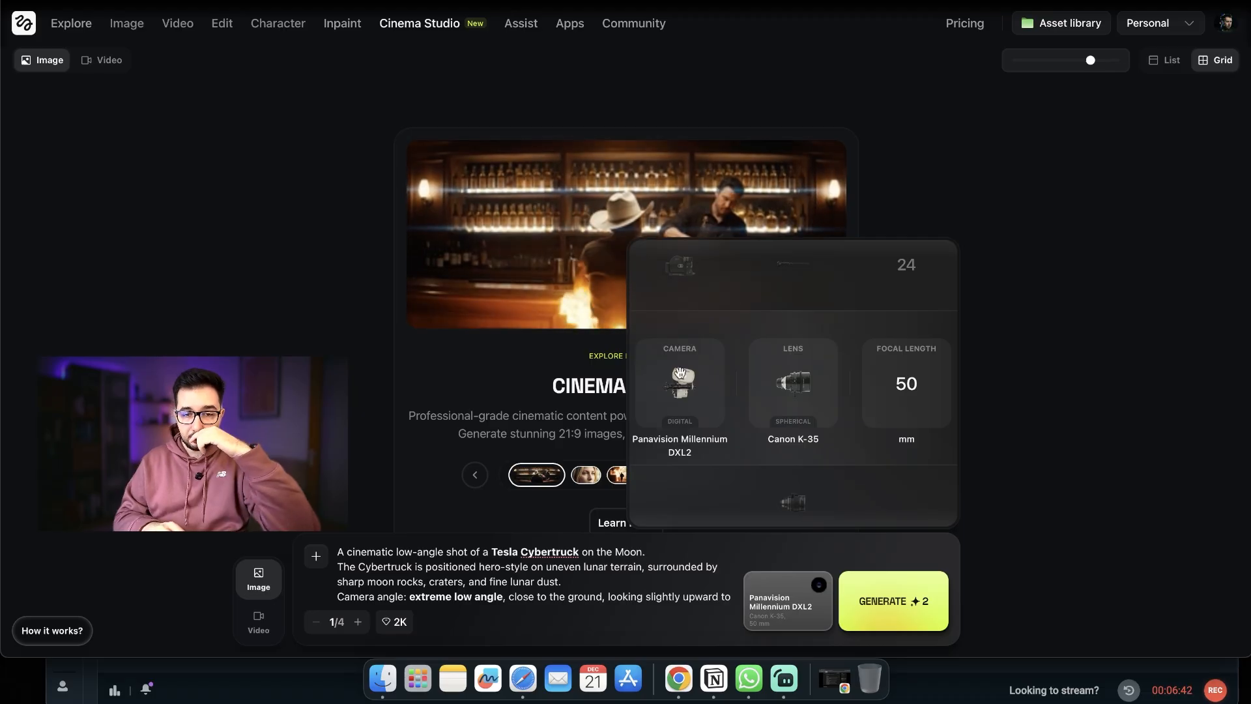
pyautogui.scroll(1, 679, 381)
pyautogui.scroll(1, 680, 373)
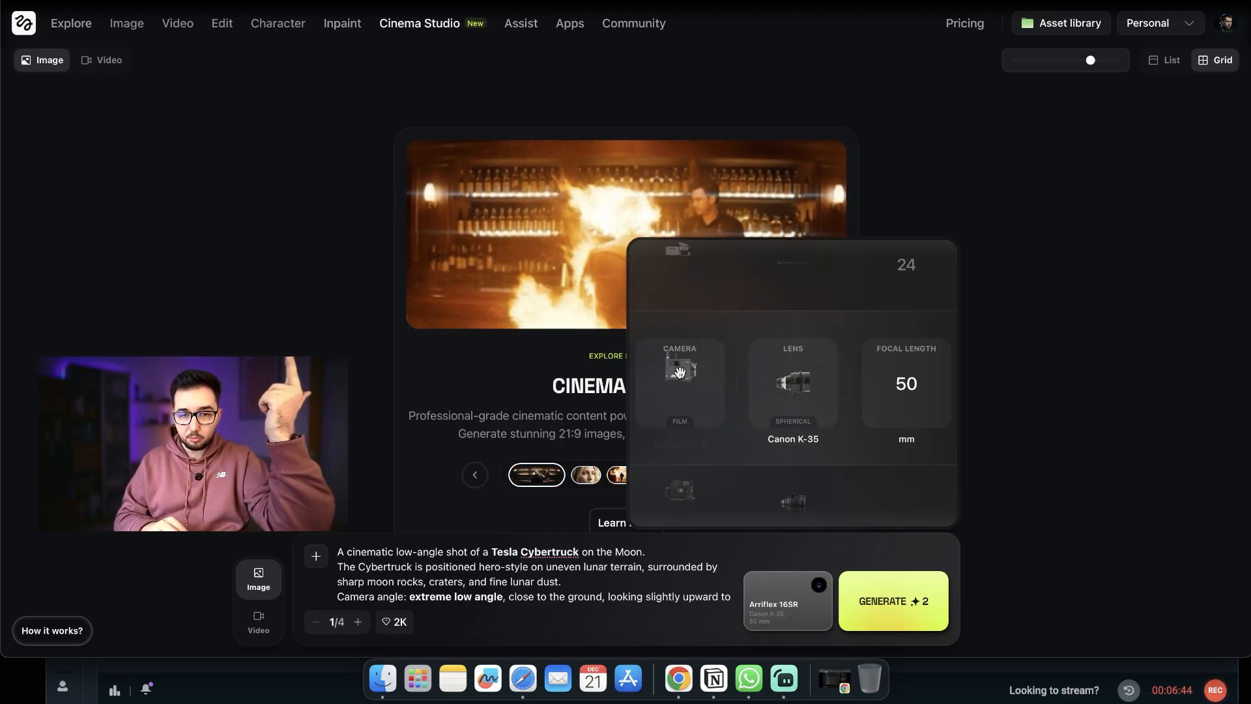
pyautogui.scroll(2, 679, 372)
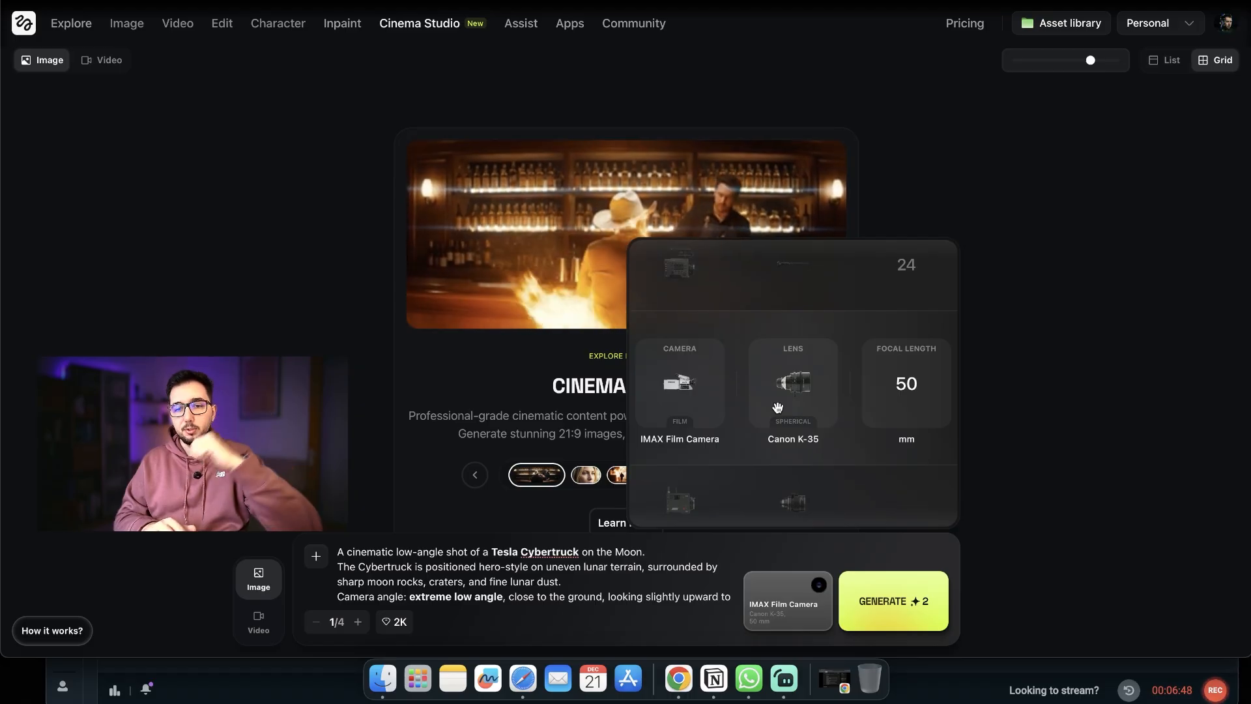
# Step: Choose the Helios lens and set the focal length to 14 mm
pyautogui.scroll(-2, 778, 409)
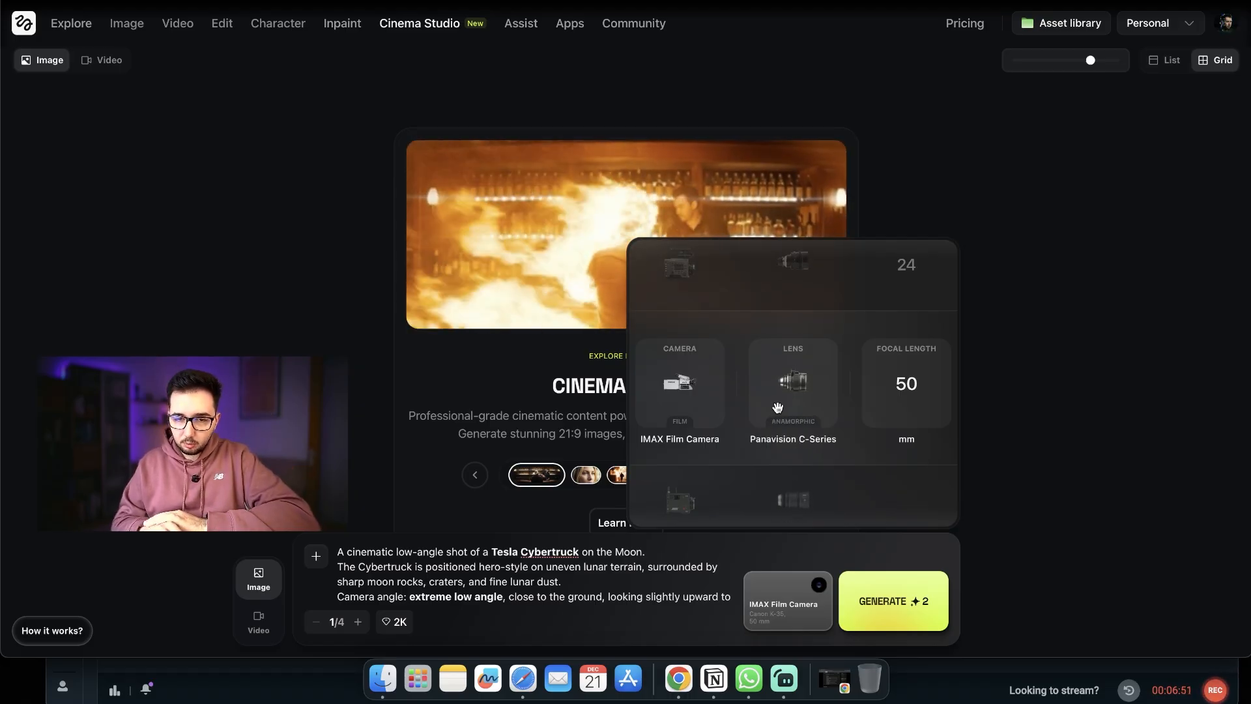
pyautogui.scroll(-3, 778, 408)
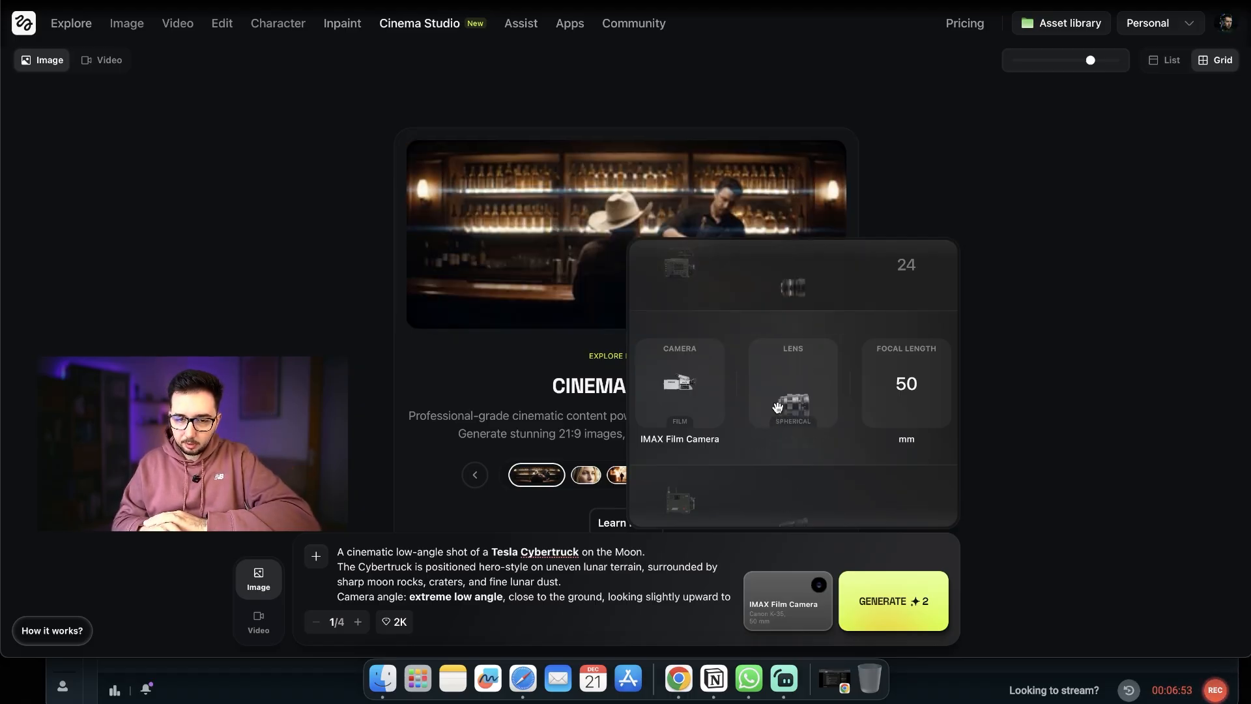
pyautogui.scroll(-3, 778, 408)
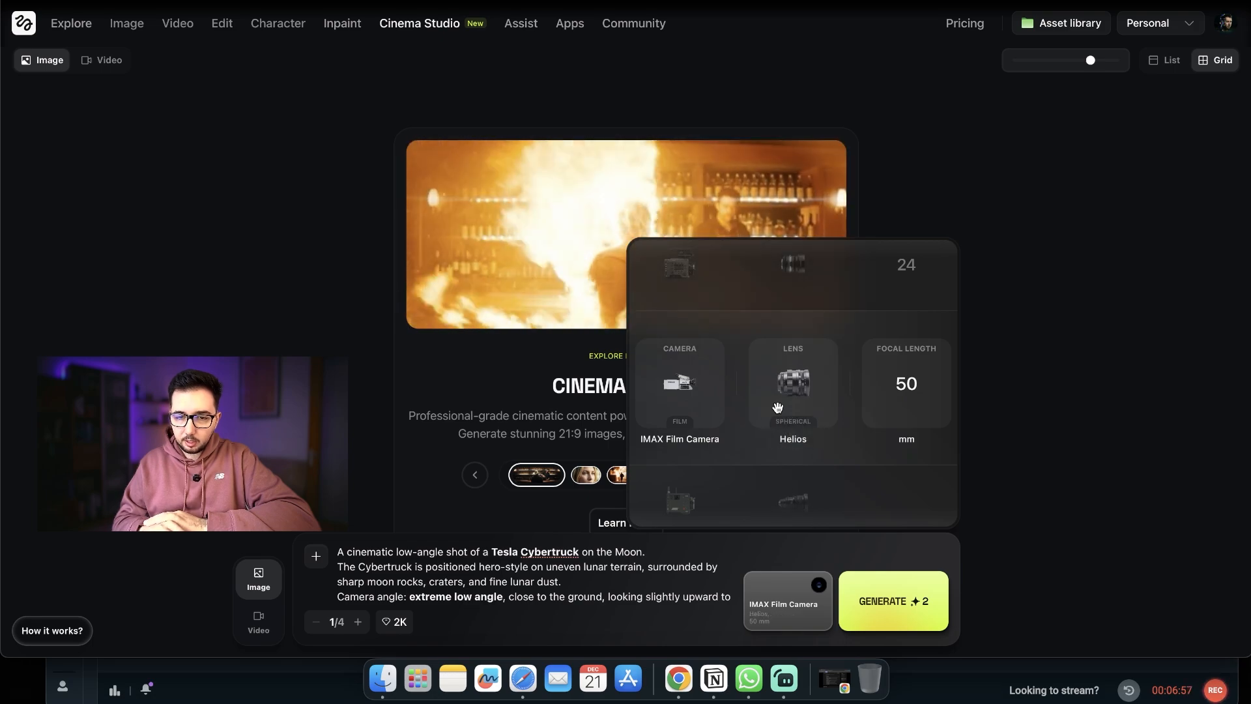
pyautogui.scroll(4, 912, 406)
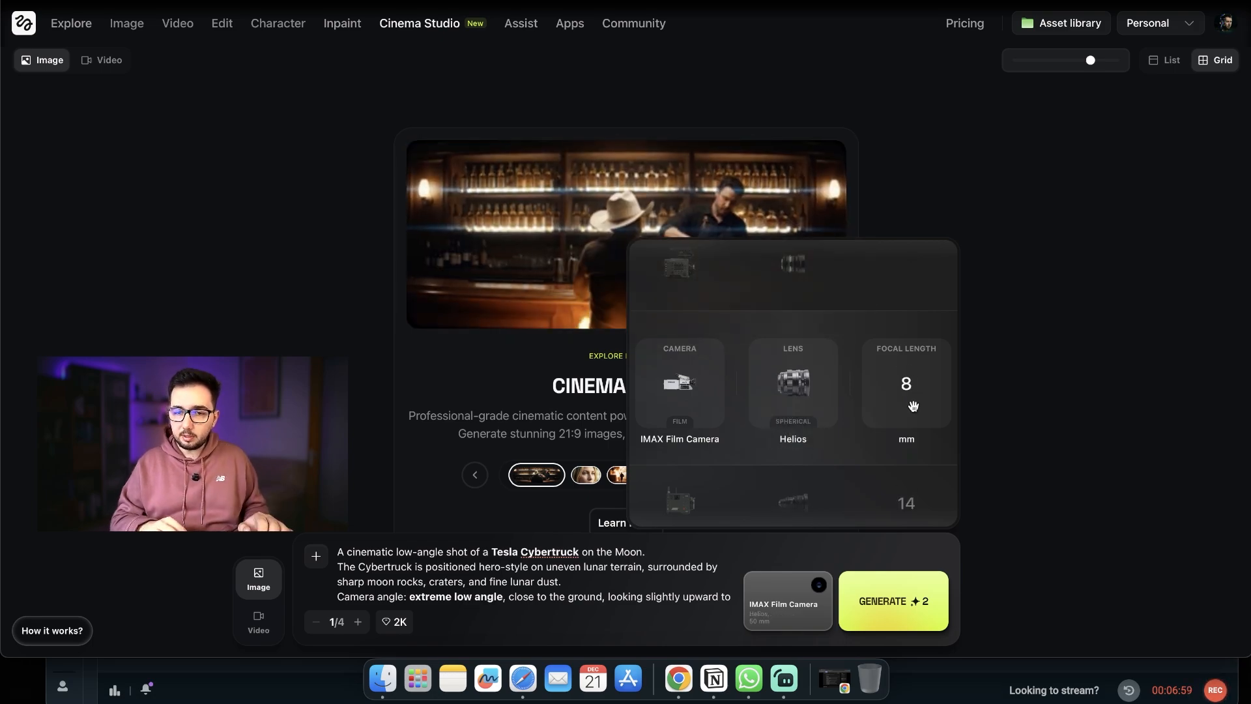
pyautogui.scroll(-1, 921, 422)
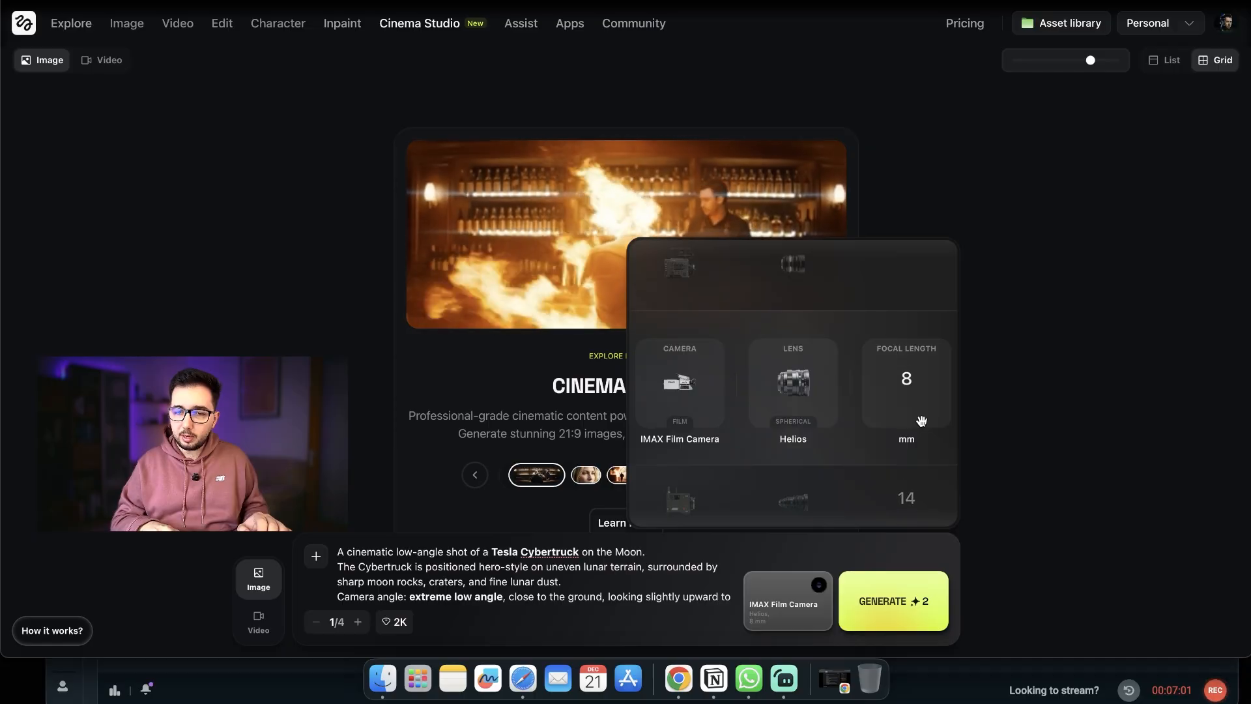
pyautogui.scroll(-1, 922, 421)
pyautogui.scroll(-1, 921, 421)
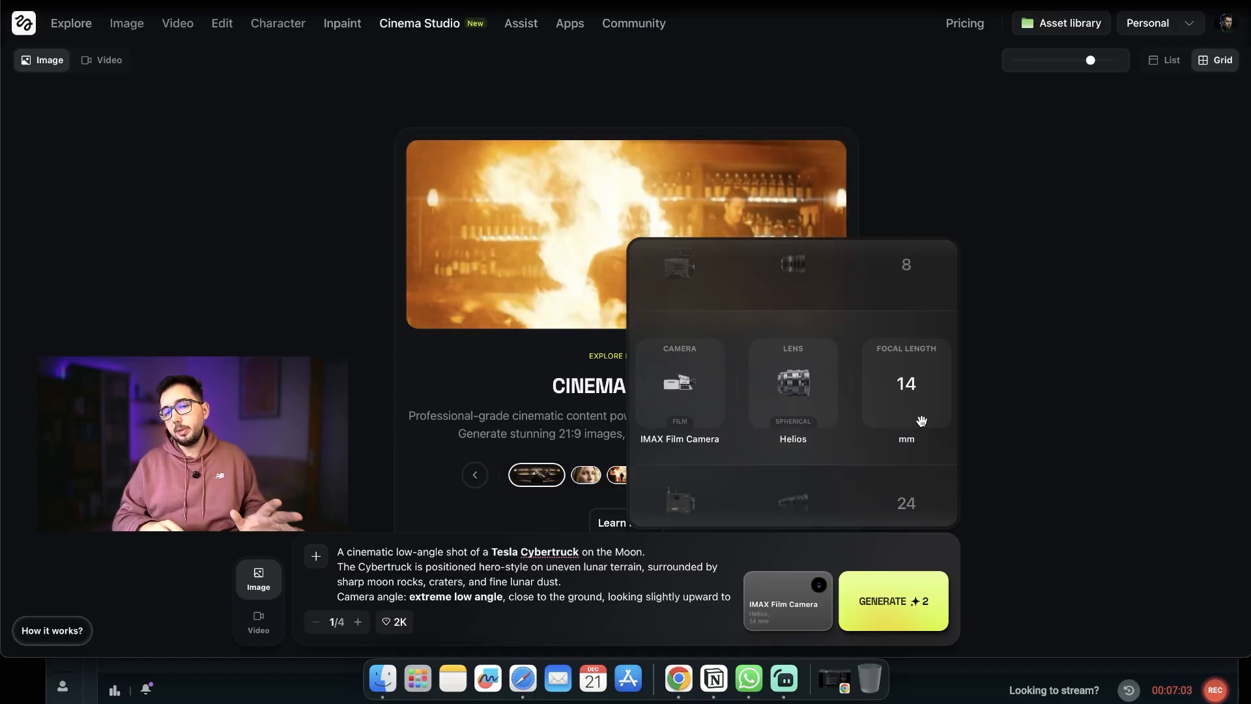
pyautogui.click(595, 597)
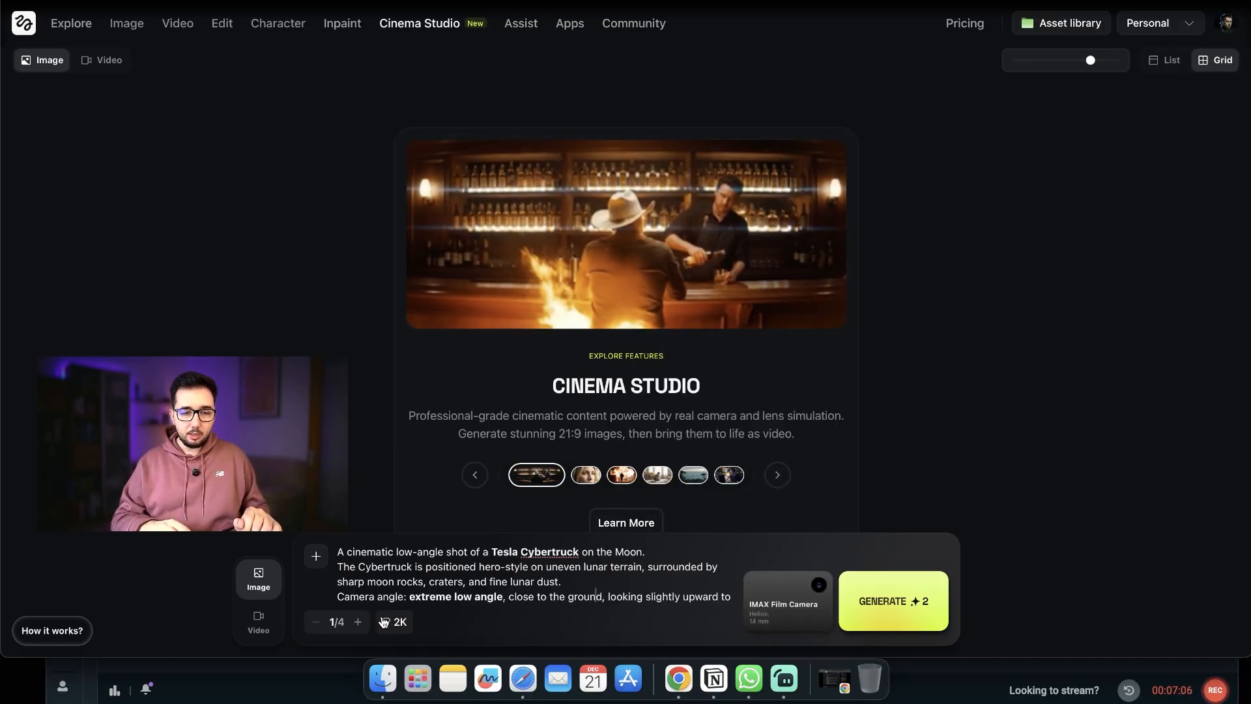
# Step: Raise the number of images per generation to 4 and bring it back to 1
pyautogui.click(358, 623)
pyautogui.click(358, 622)
pyautogui.click(358, 622)
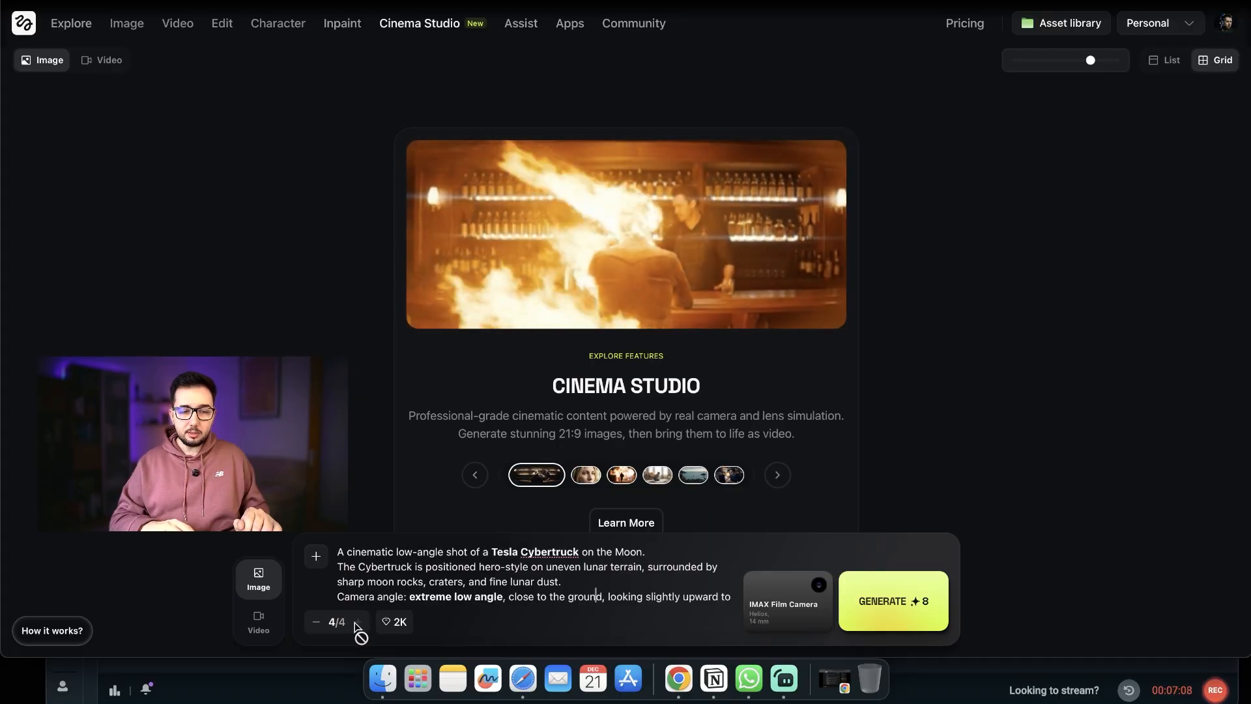
pyautogui.click(316, 622)
pyautogui.click(315, 621)
pyautogui.click(316, 622)
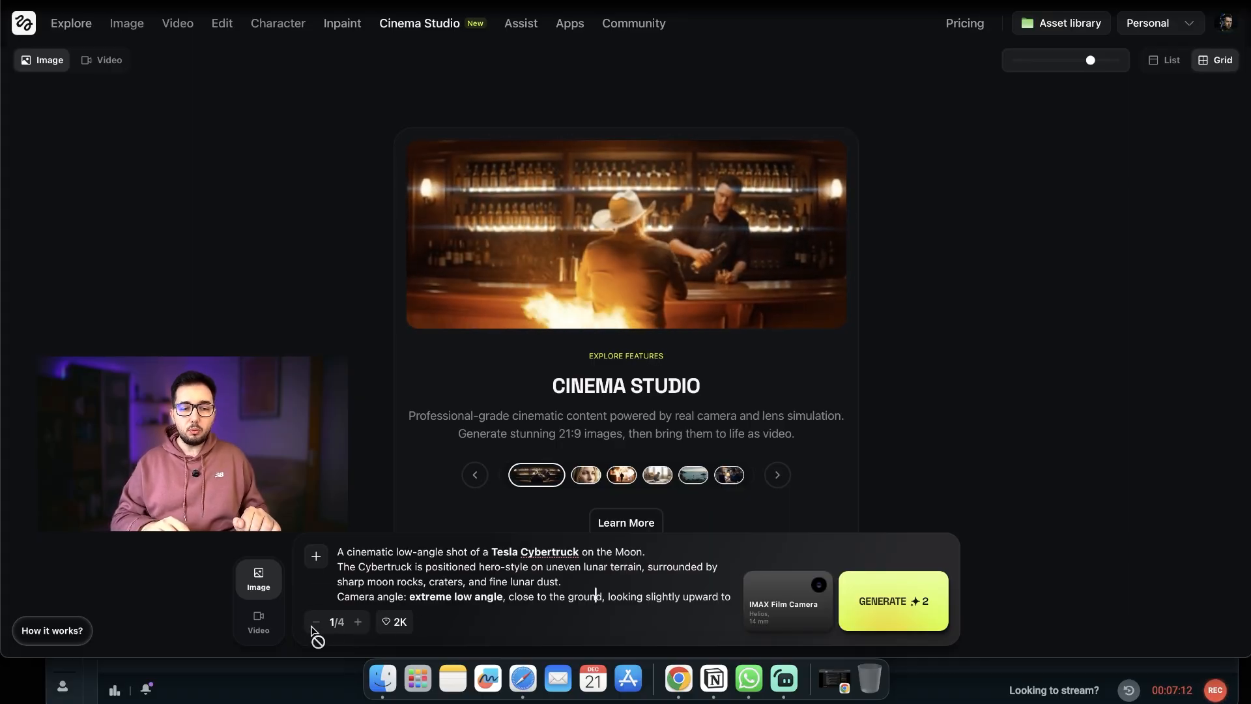
# Step: Set the image resolution to 4K and generate the Cybertruck shot
pyautogui.click(394, 622)
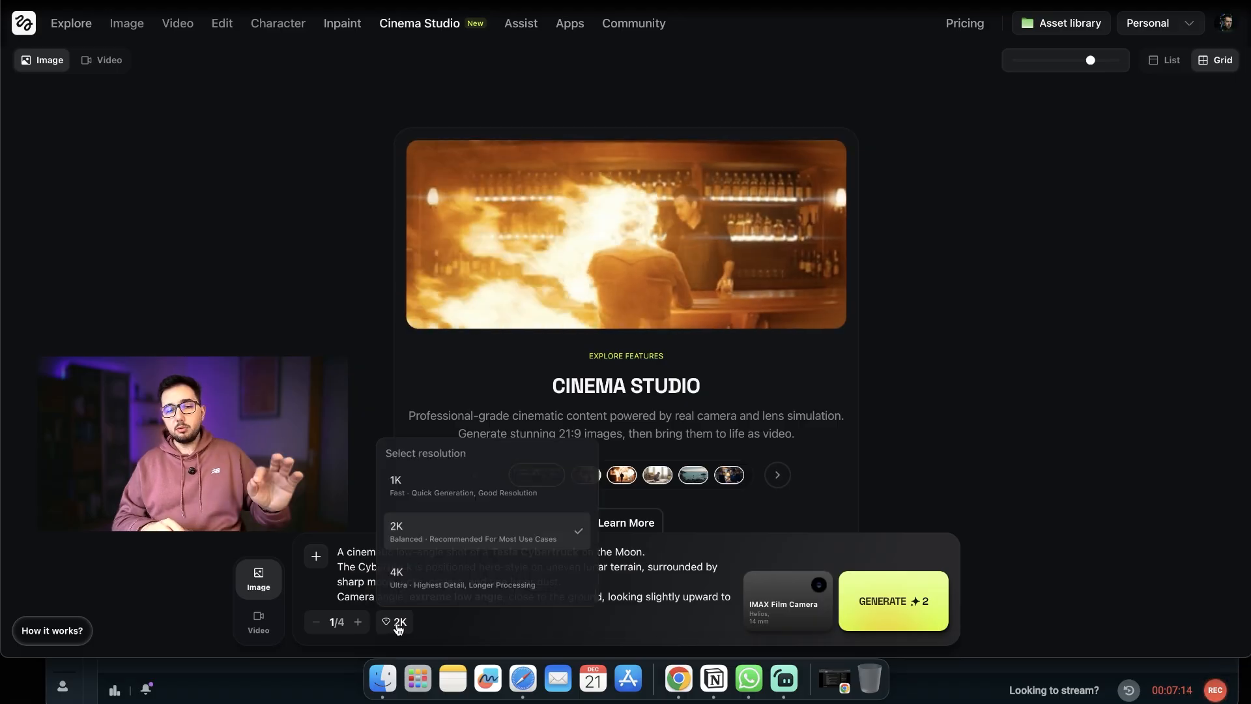
pyautogui.click(440, 583)
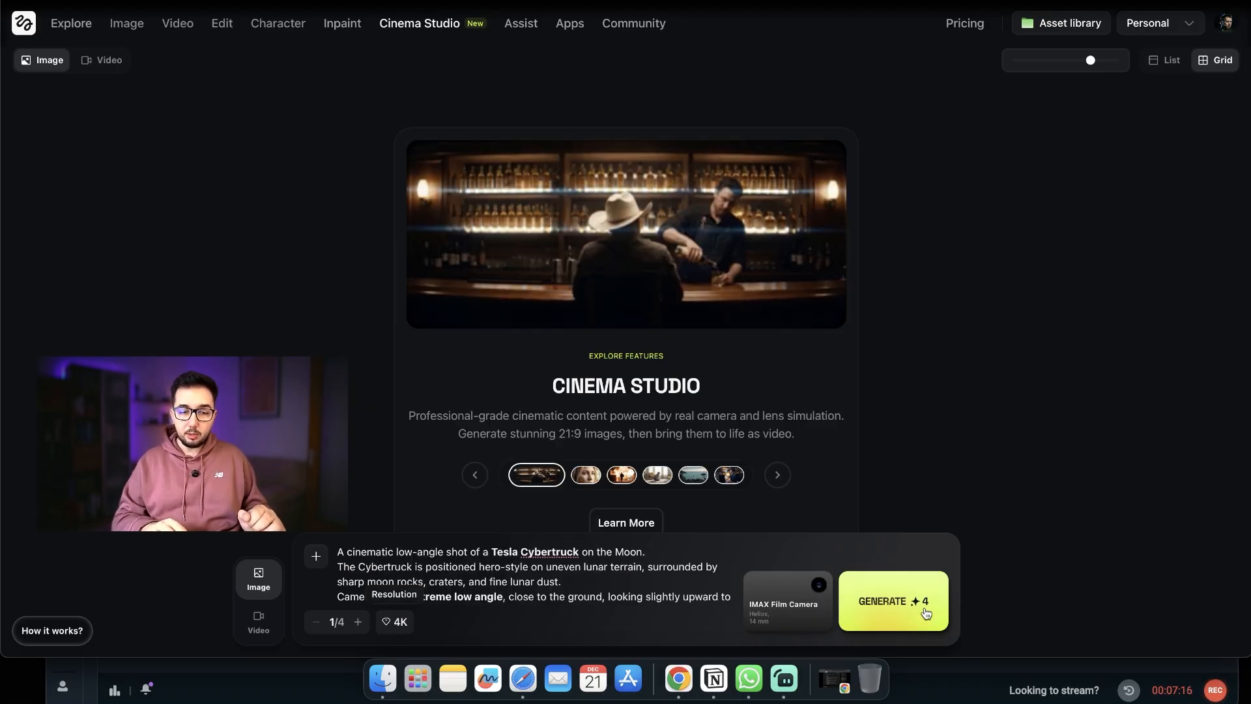
pyautogui.click(895, 608)
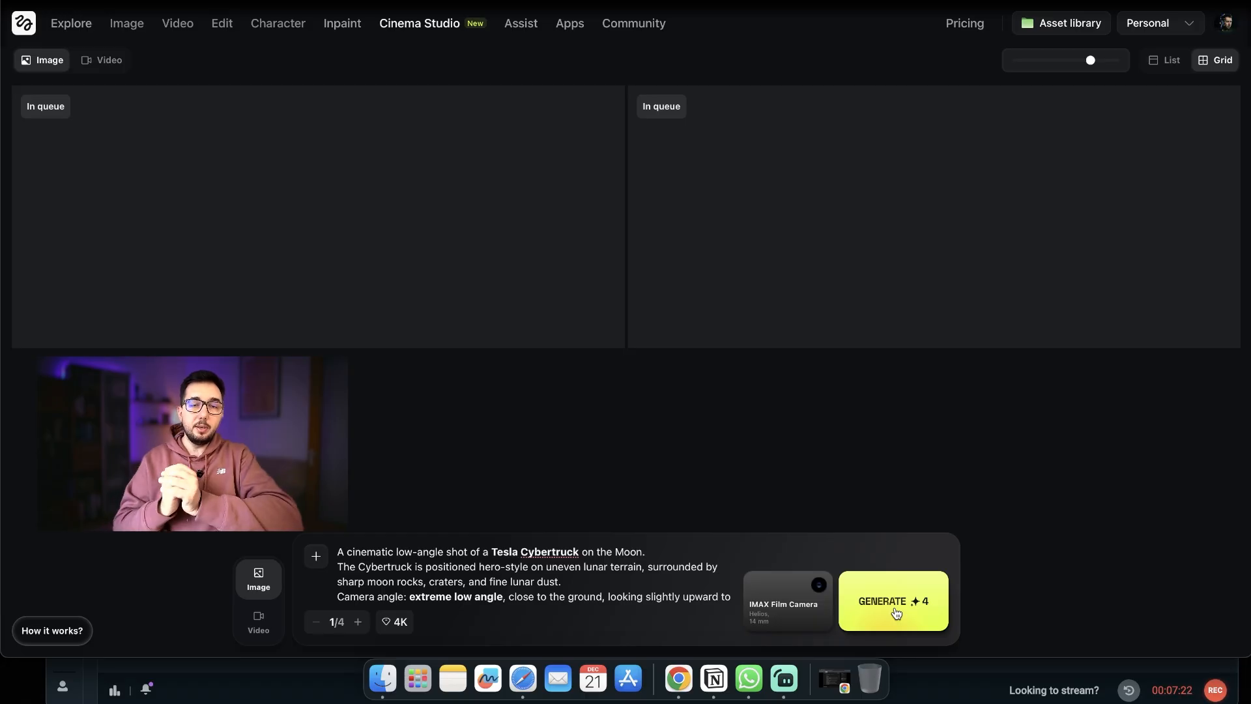
# Step: Change the lens to Lensbaby and generate the same prompt again
pyautogui.click(808, 618)
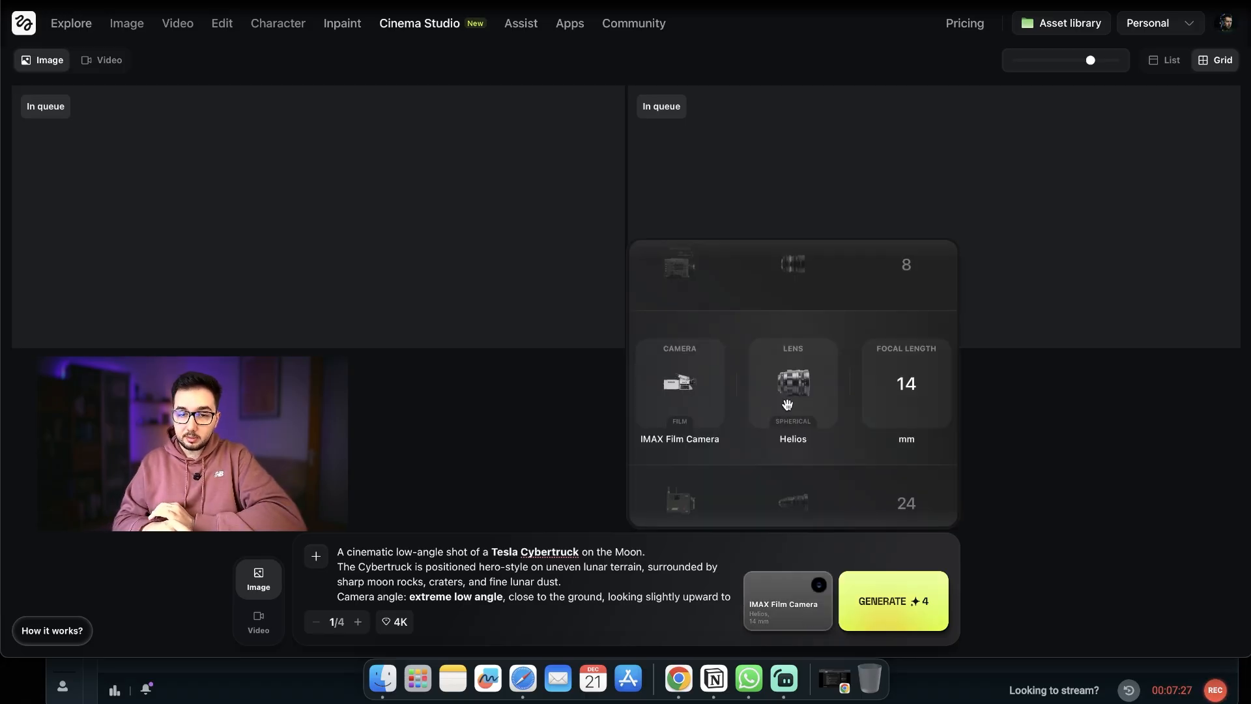
pyautogui.scroll(-2, 788, 404)
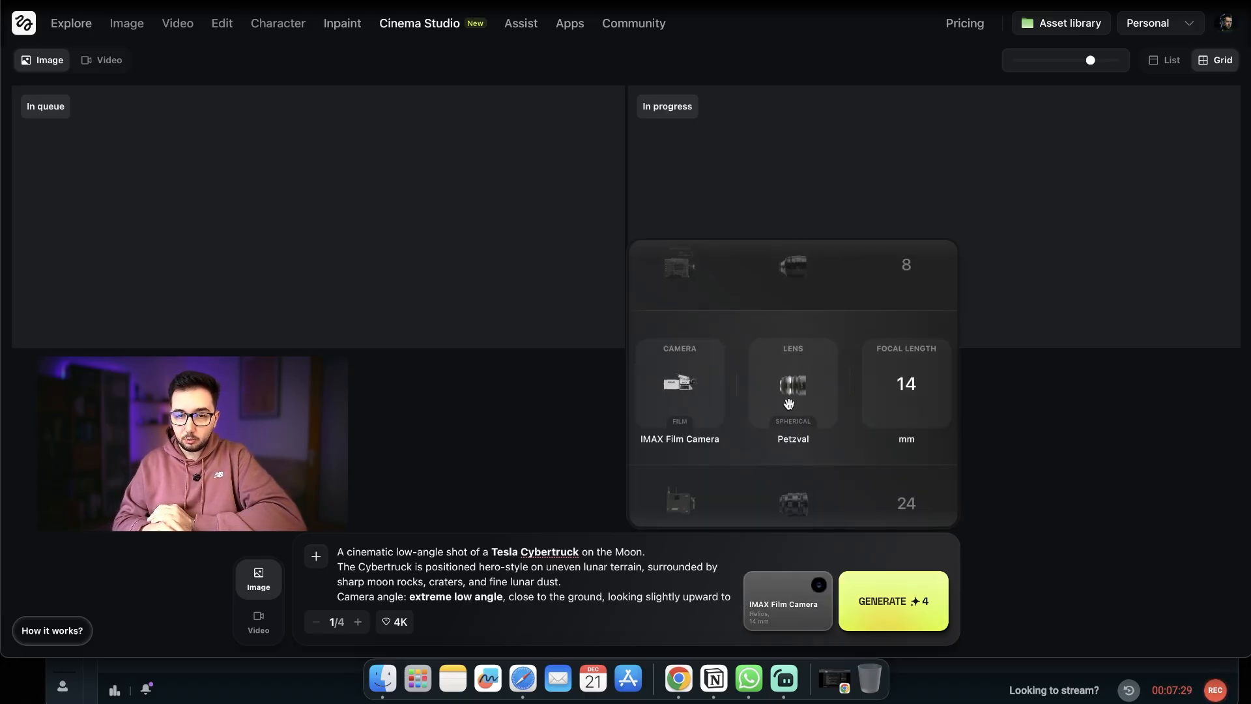
pyautogui.scroll(-1, 788, 404)
pyautogui.scroll(1, 788, 404)
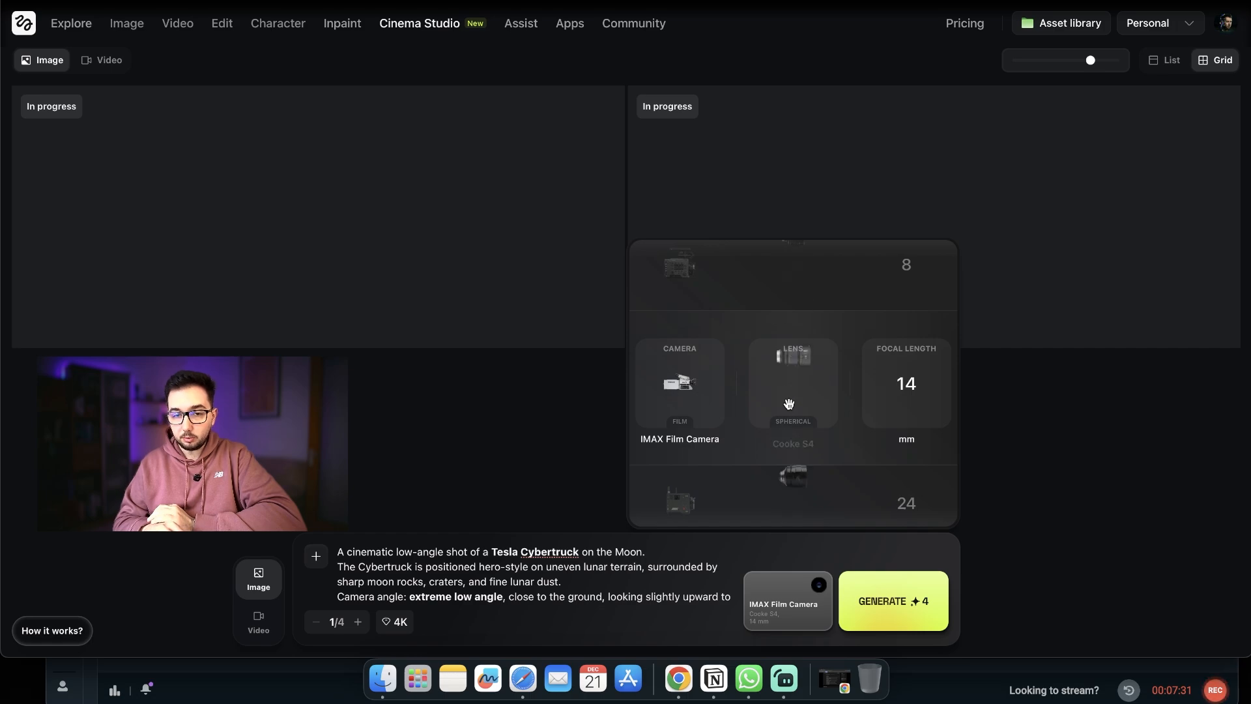
pyautogui.scroll(-2, 789, 405)
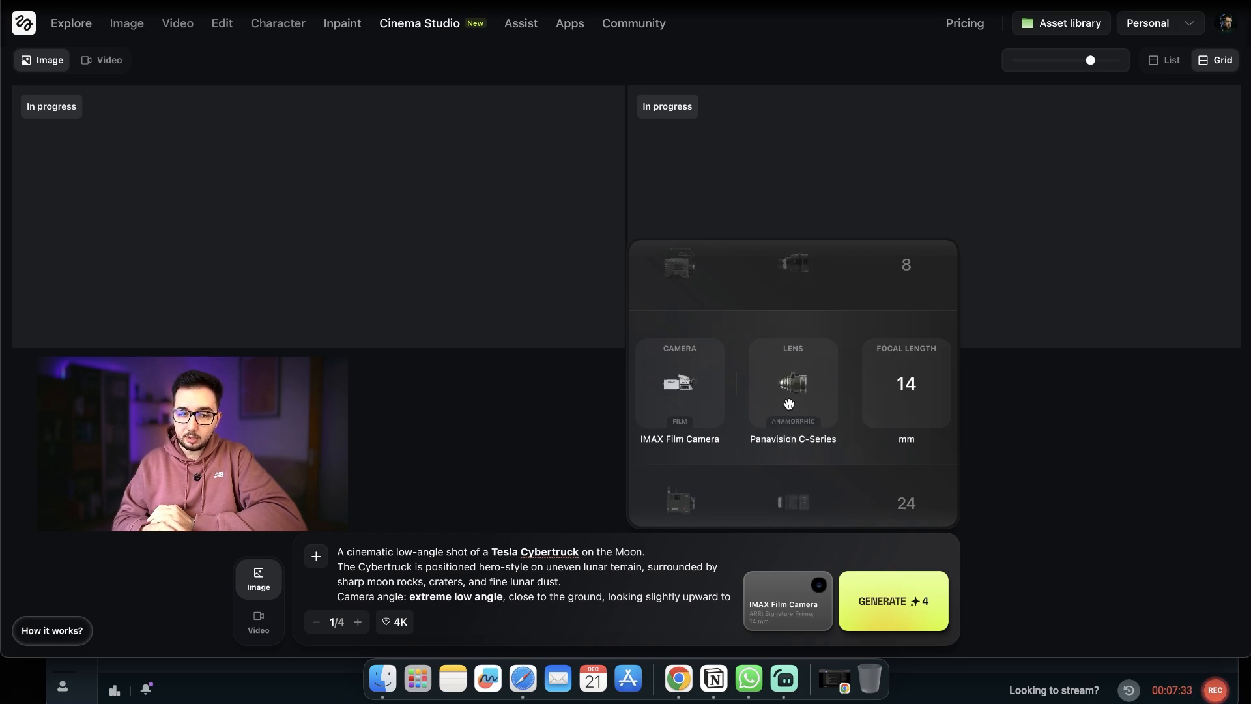
pyautogui.scroll(-1, 807, 414)
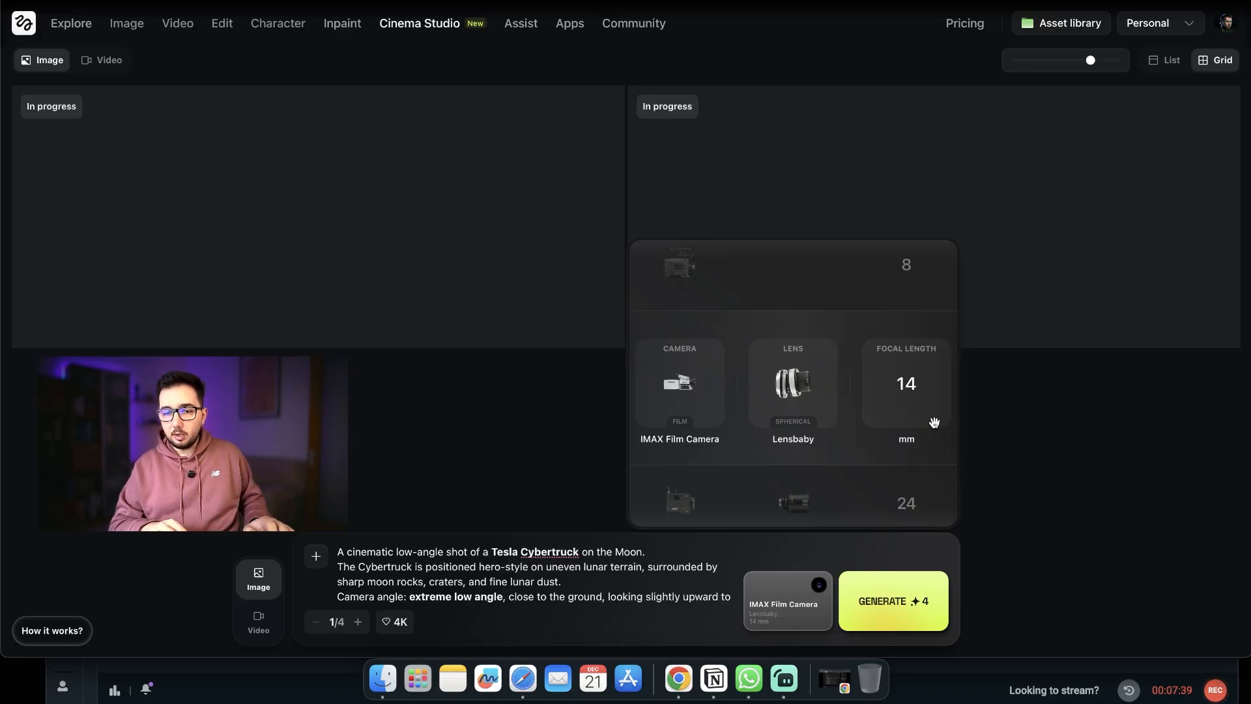
pyautogui.click(881, 582)
pyautogui.click(894, 600)
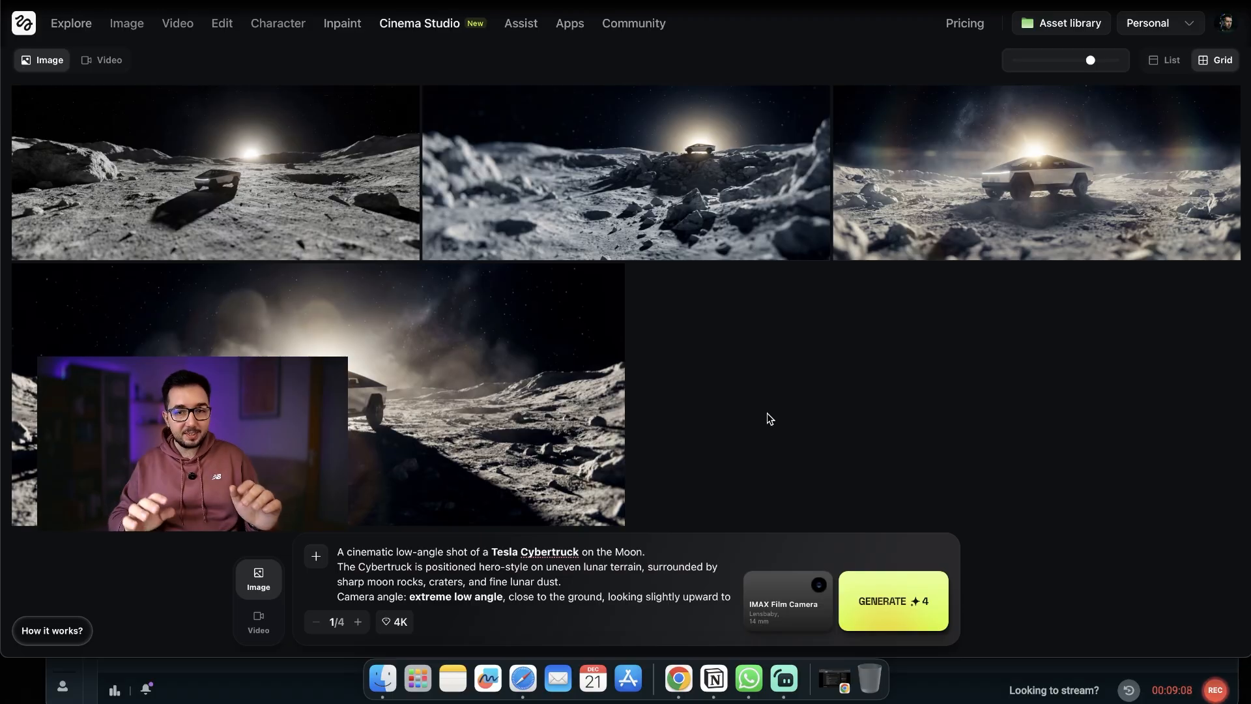
# Step: Examine the two generated close-up Cybertruck images in full view, including their camera settings
pyautogui.click(373, 369)
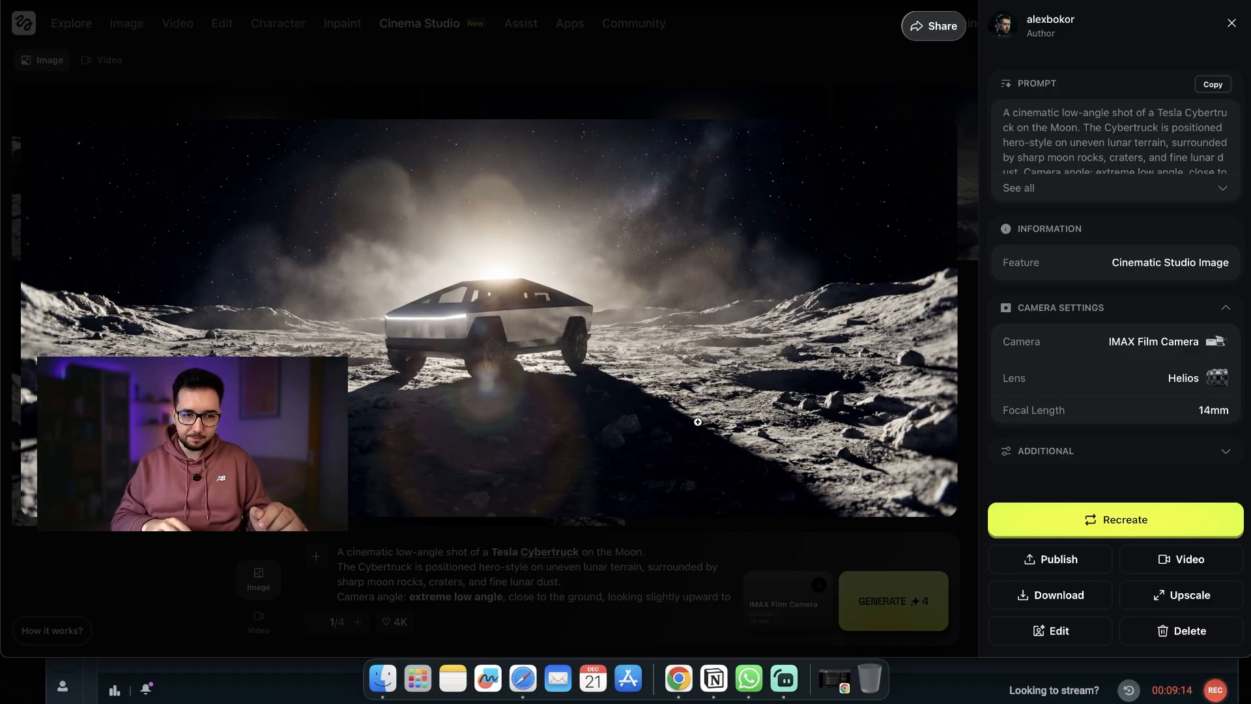
pyautogui.click(276, 568)
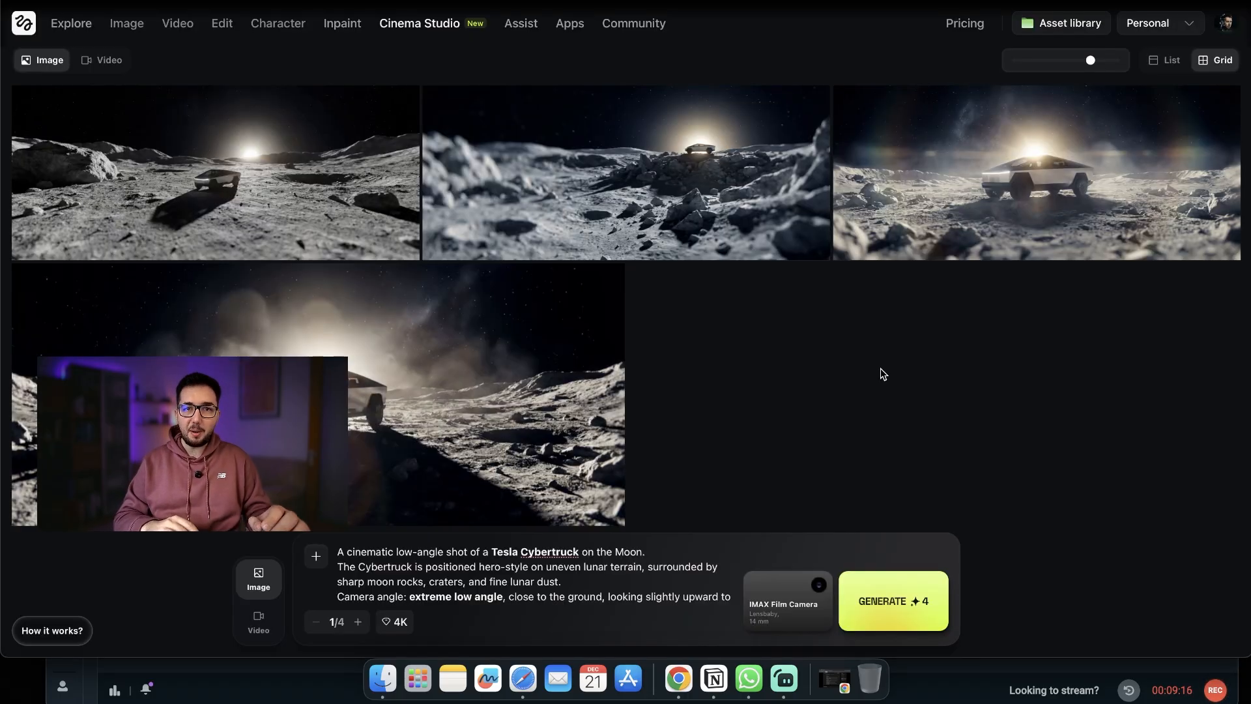
pyautogui.click(984, 148)
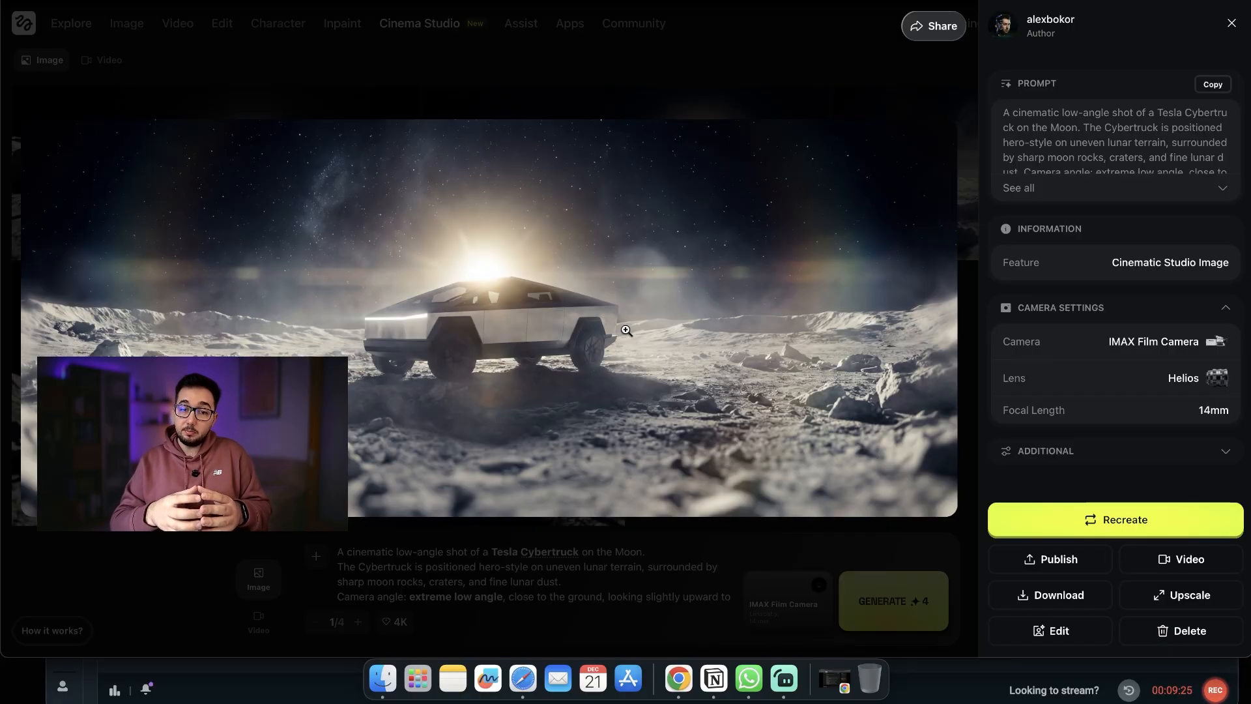
pyautogui.click(497, 513)
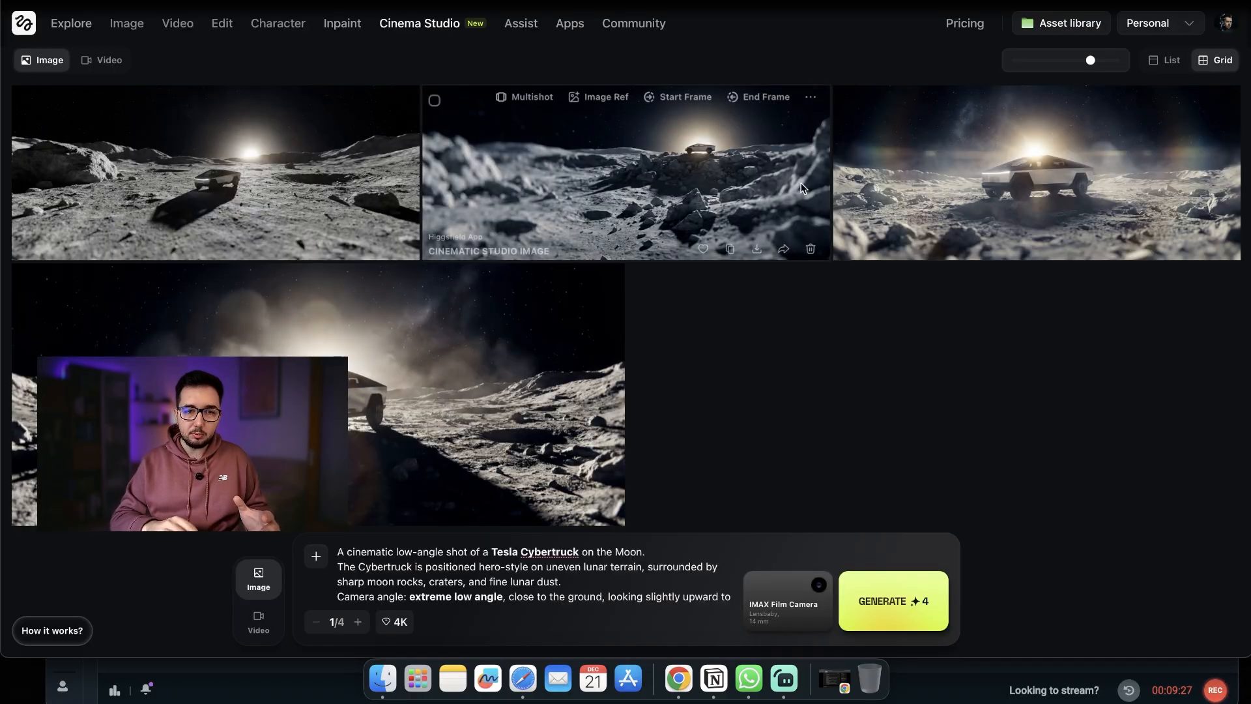
# Step: View the distant Lensbaby shot in full size and download the Cybertruck image made with the Helios lens
pyautogui.click(658, 173)
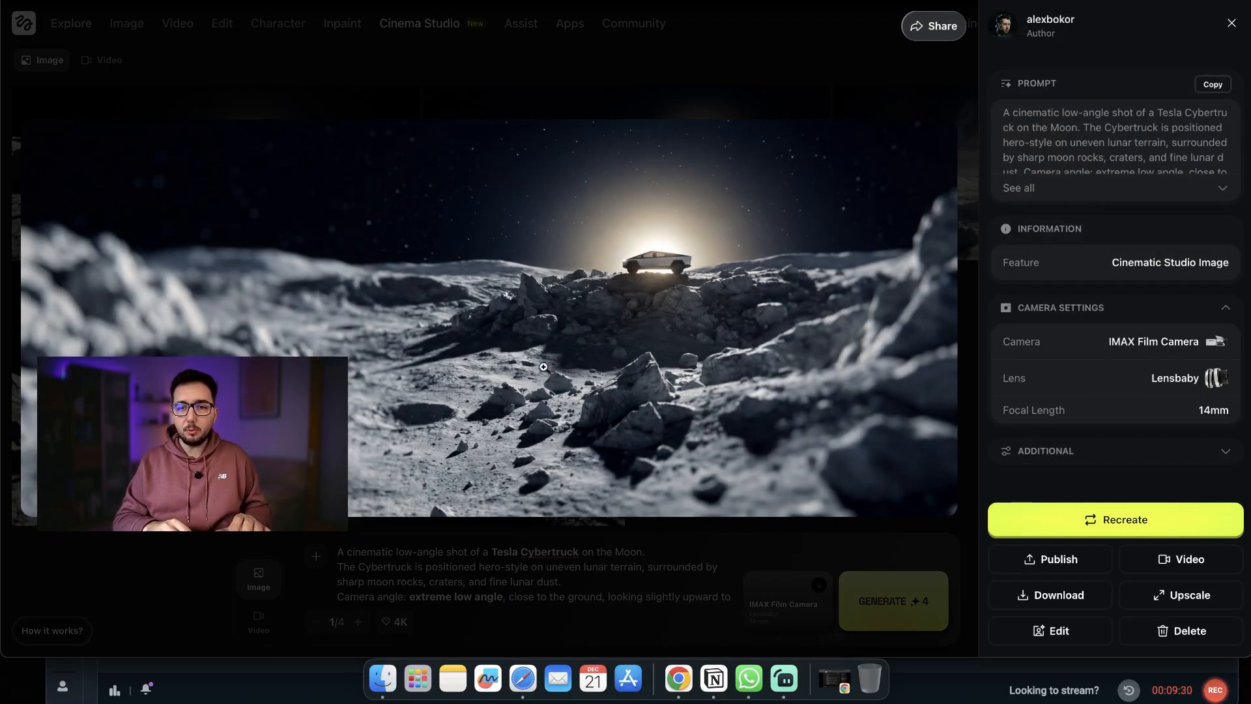
pyautogui.click(516, 565)
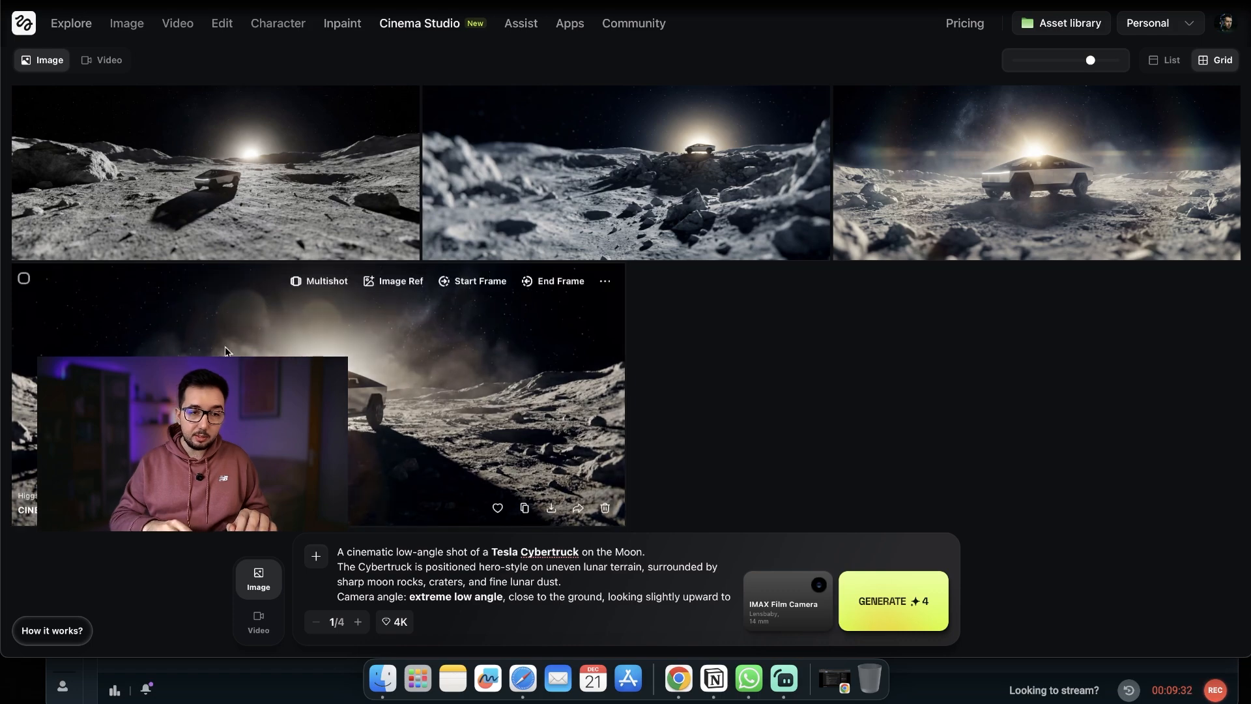
pyautogui.click(310, 168)
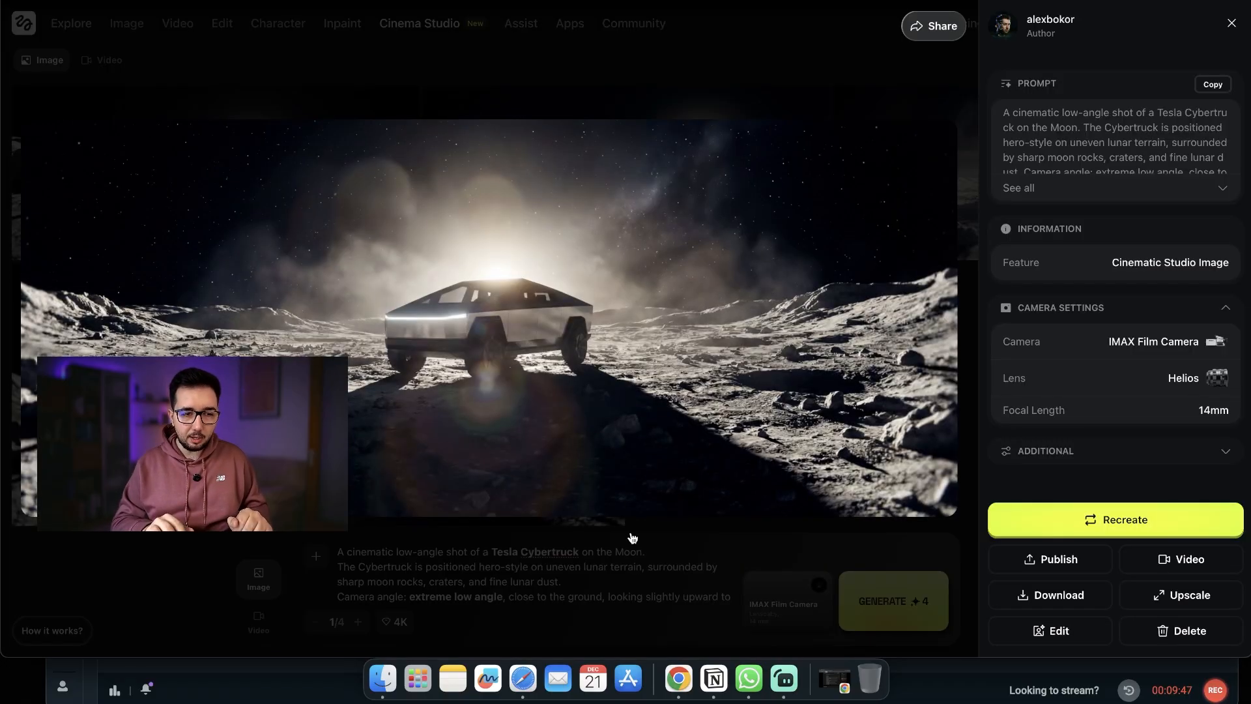
pyautogui.click(1043, 599)
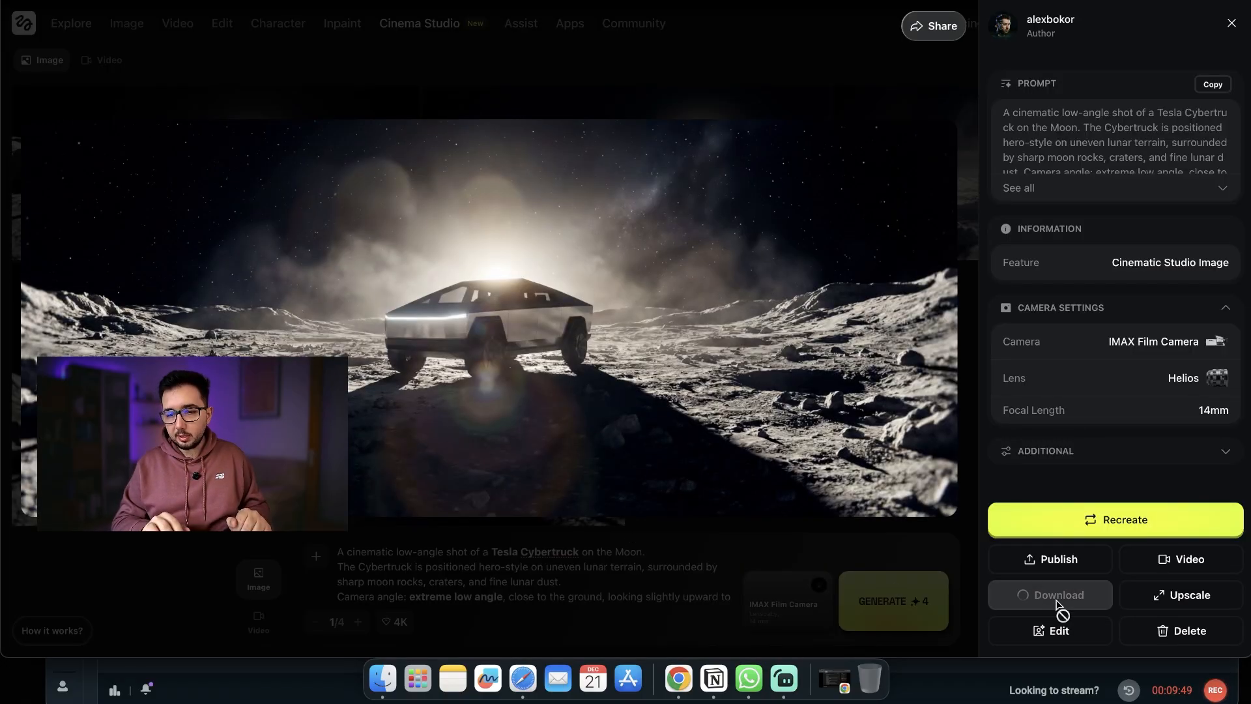
pyautogui.click(690, 607)
# Step: Set the camera to Sony Venice with a Zeiss Ultra Prime lens at 24 mm and generate the shot twice
pyautogui.click(778, 605)
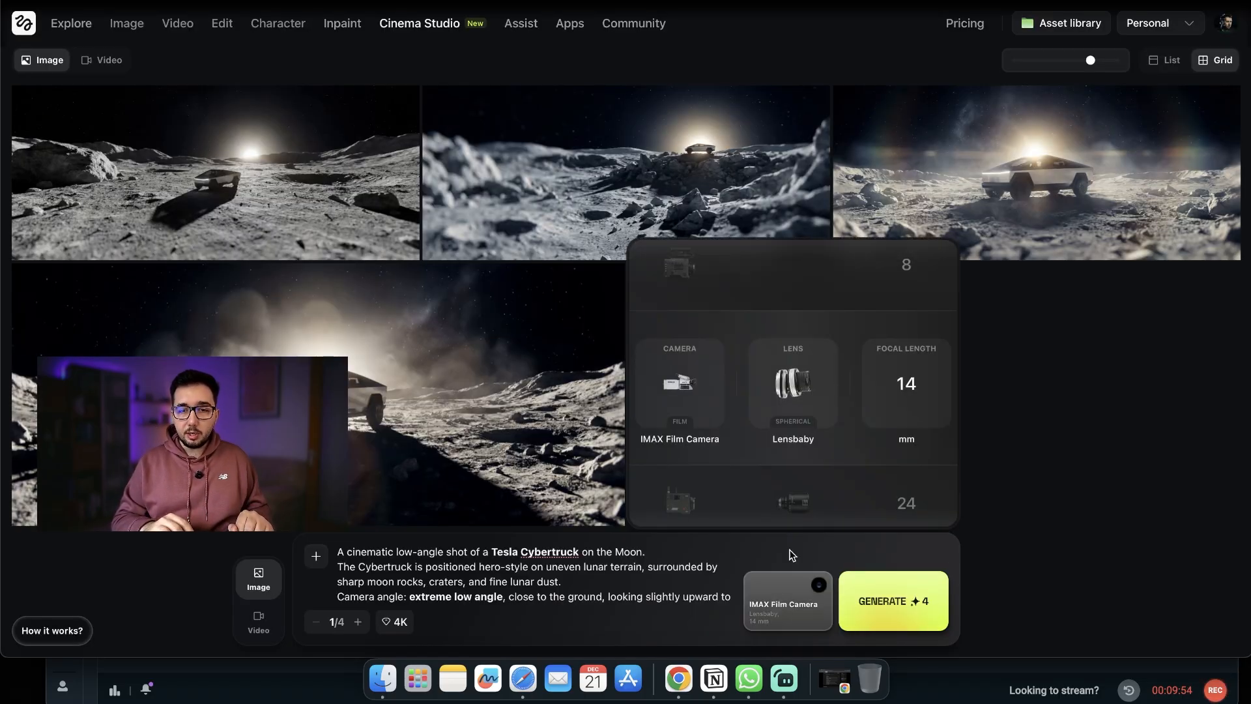
pyautogui.scroll(-2, 704, 405)
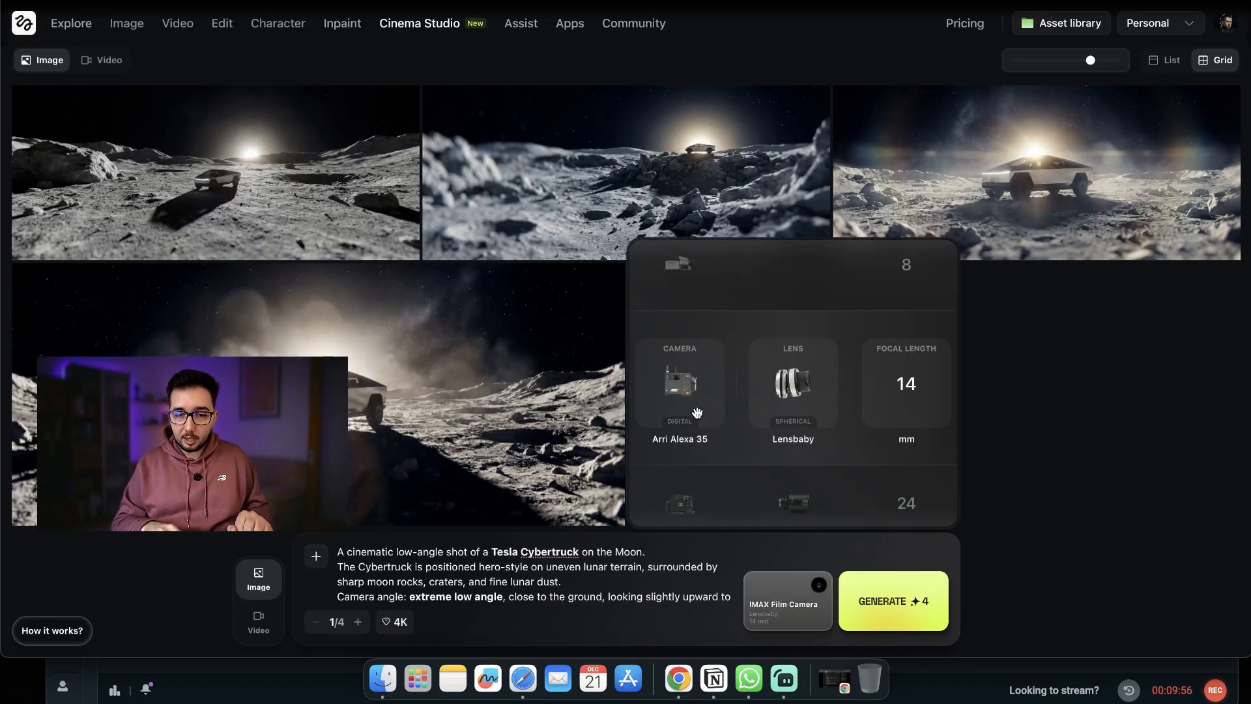
pyautogui.scroll(-2, 696, 412)
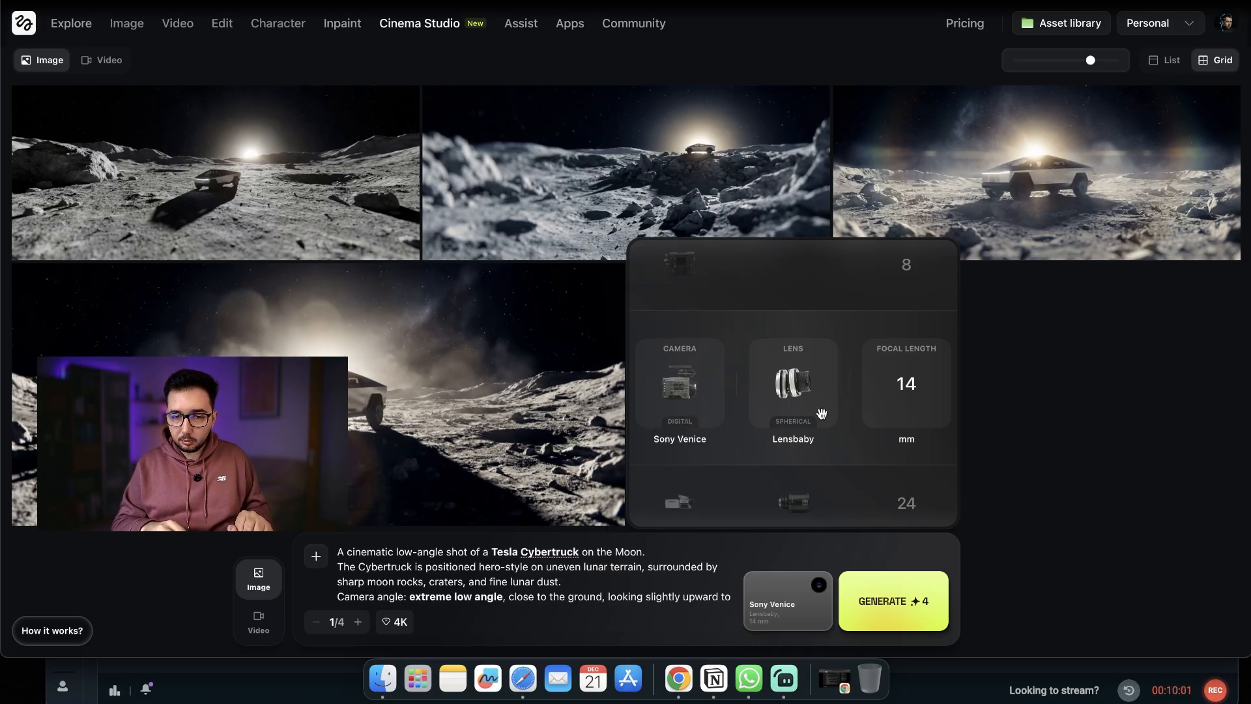
pyautogui.scroll(-2, 822, 413)
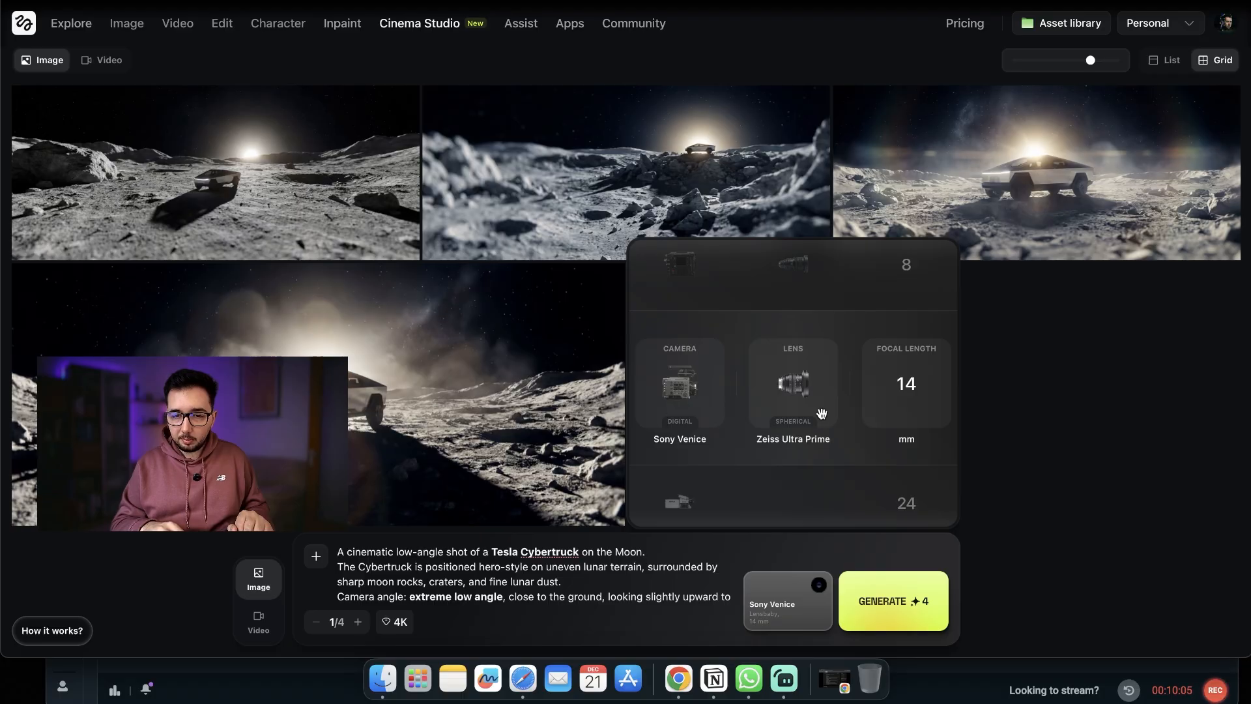
pyautogui.scroll(-1, 893, 414)
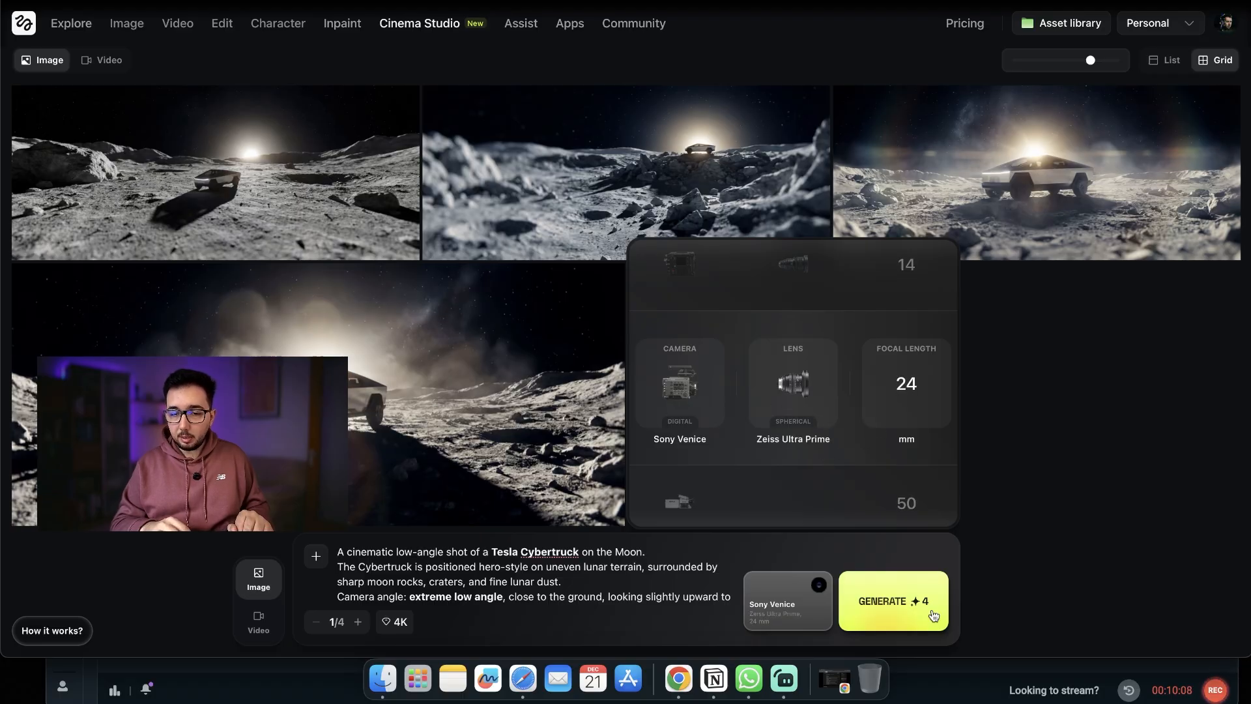
pyautogui.click(903, 614)
pyautogui.click(903, 612)
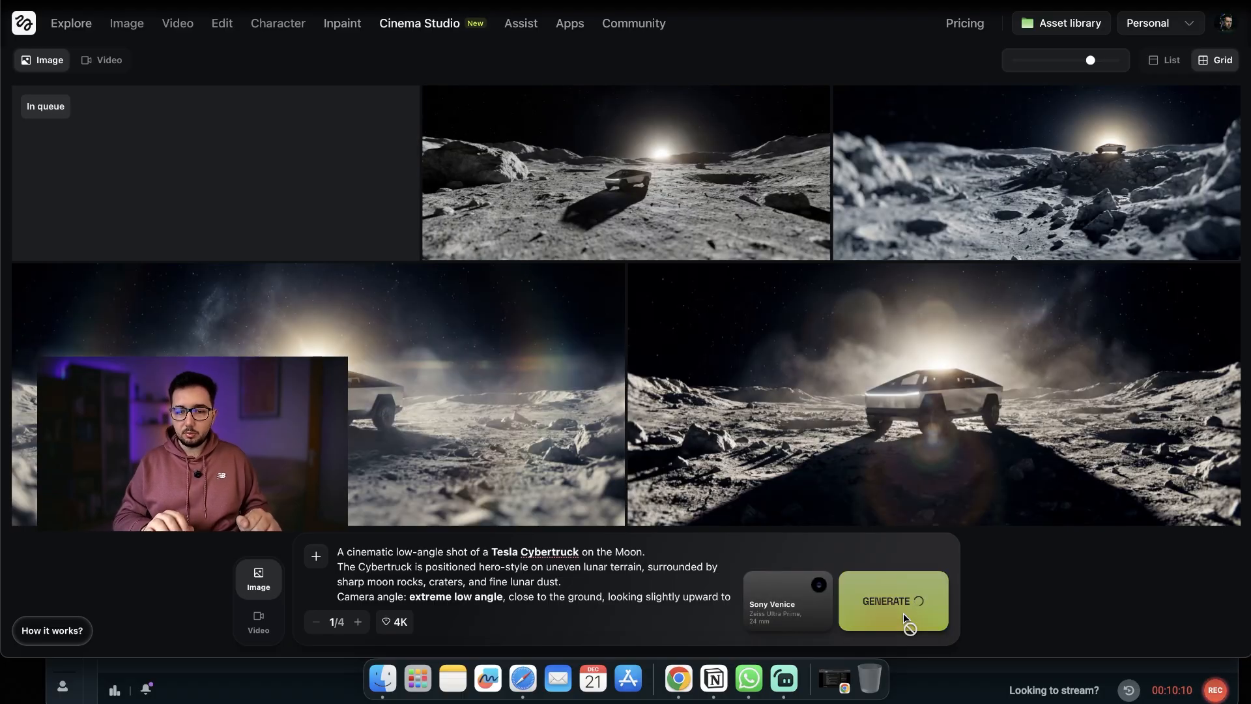
# Step: Switch to the Red V-Raptor camera with a Cooke S4 lens at 50 mm and generate the shot
pyautogui.click(788, 600)
pyautogui.scroll(-1, 685, 375)
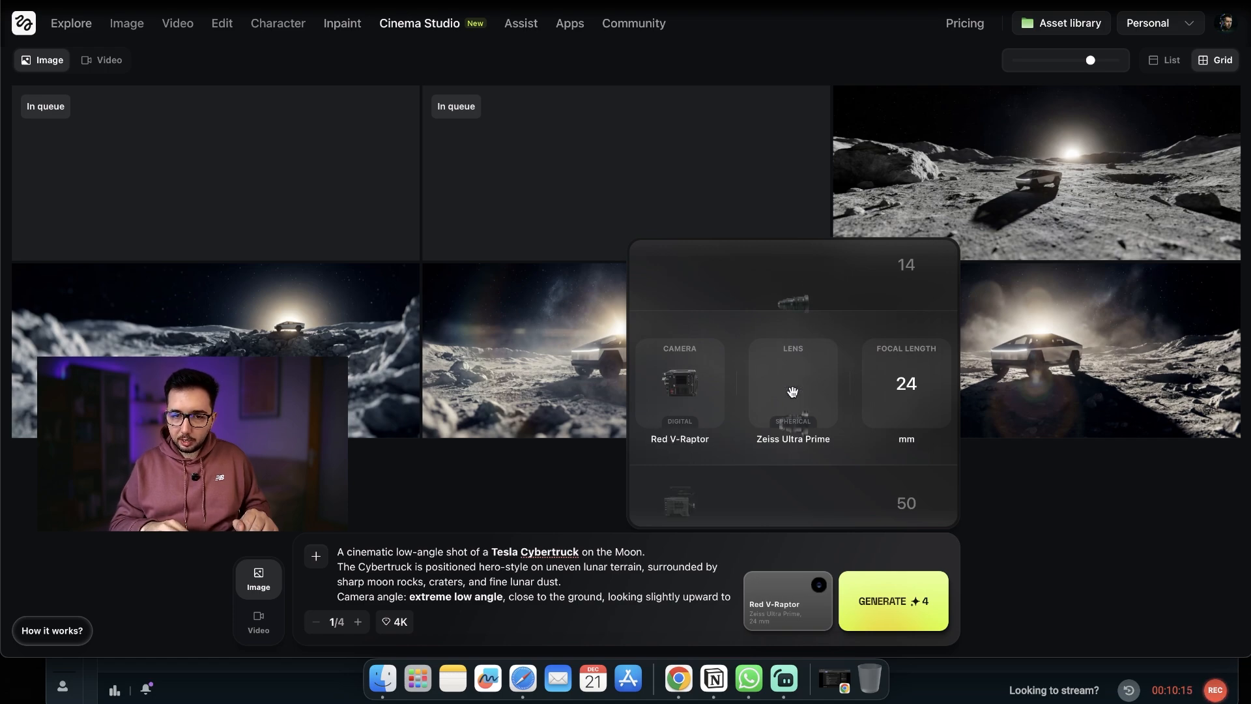
pyautogui.scroll(-3, 791, 390)
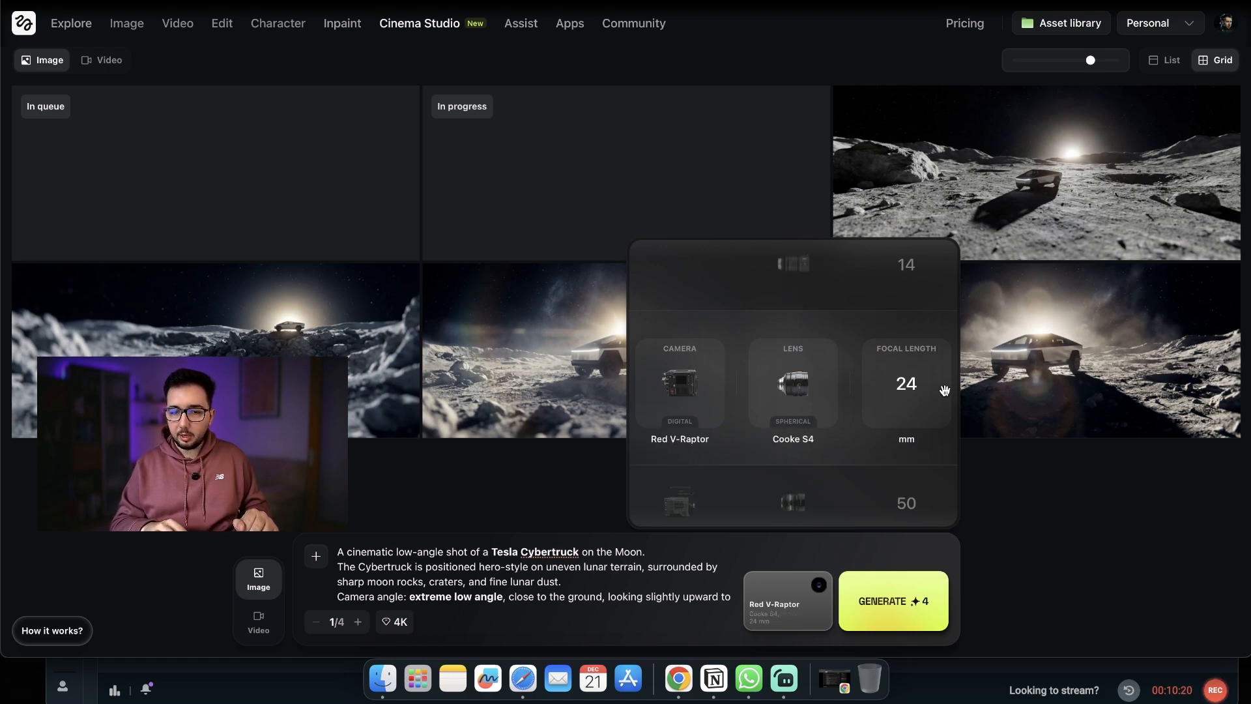
pyautogui.scroll(-1, 910, 399)
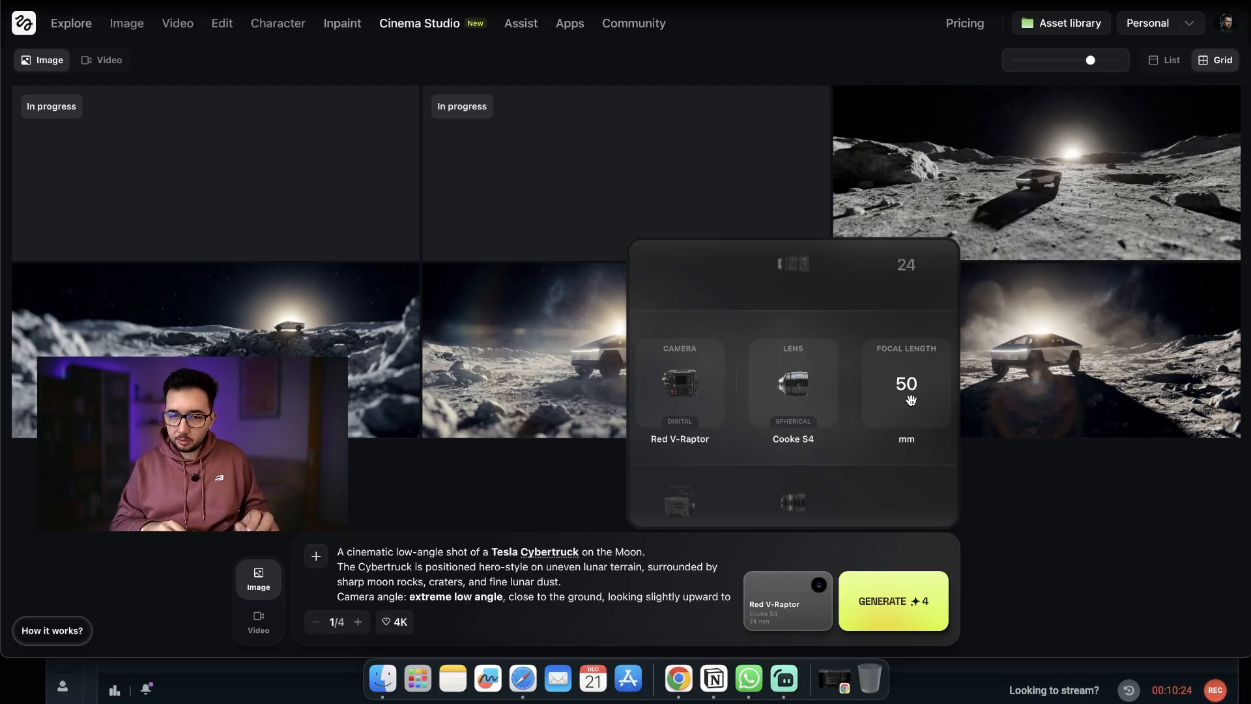
pyautogui.click(895, 603)
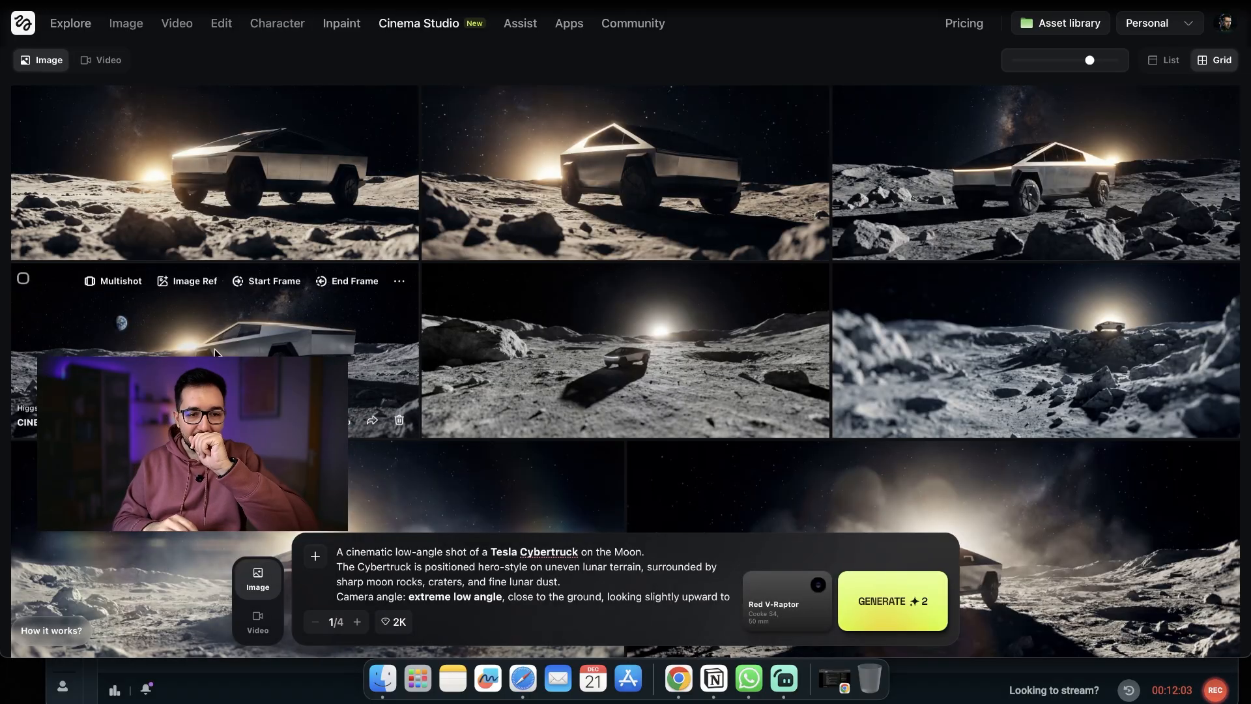
# Step: Download the two Sony Venice images, the one with Earth in the sky and the one with the Milky Way behind the Cybertruck
pyautogui.click(218, 352)
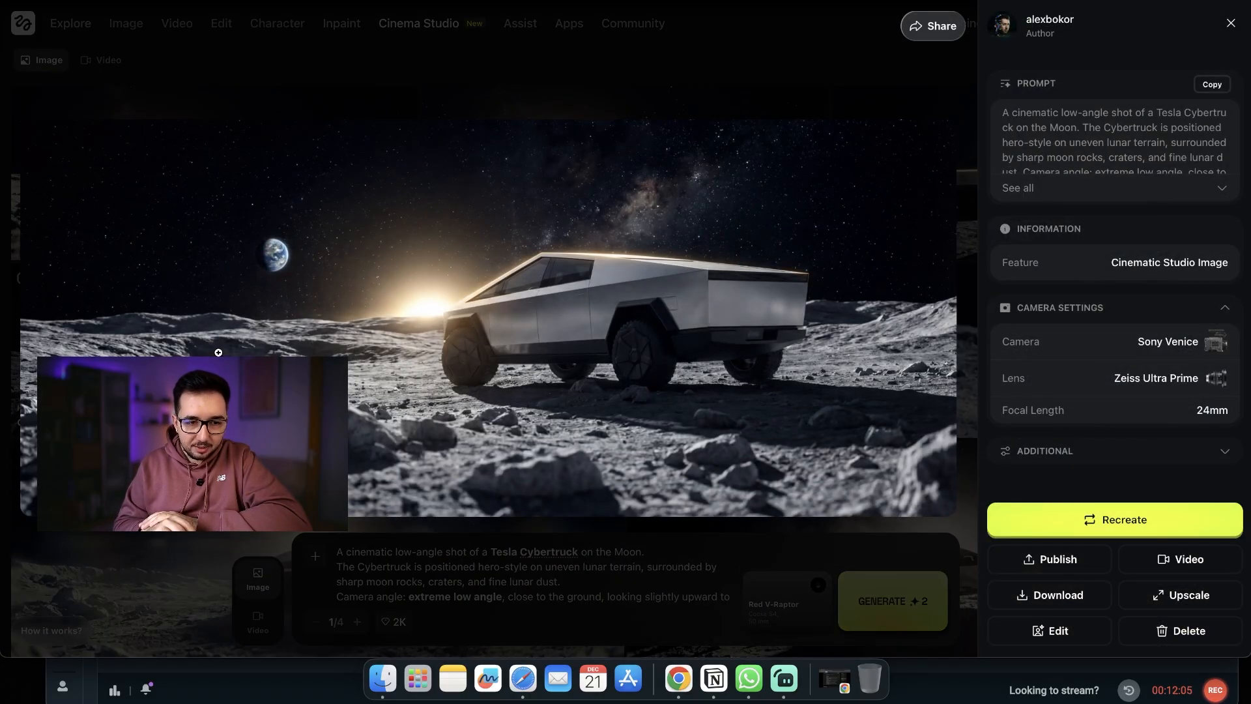
pyautogui.click(1052, 615)
pyautogui.click(743, 579)
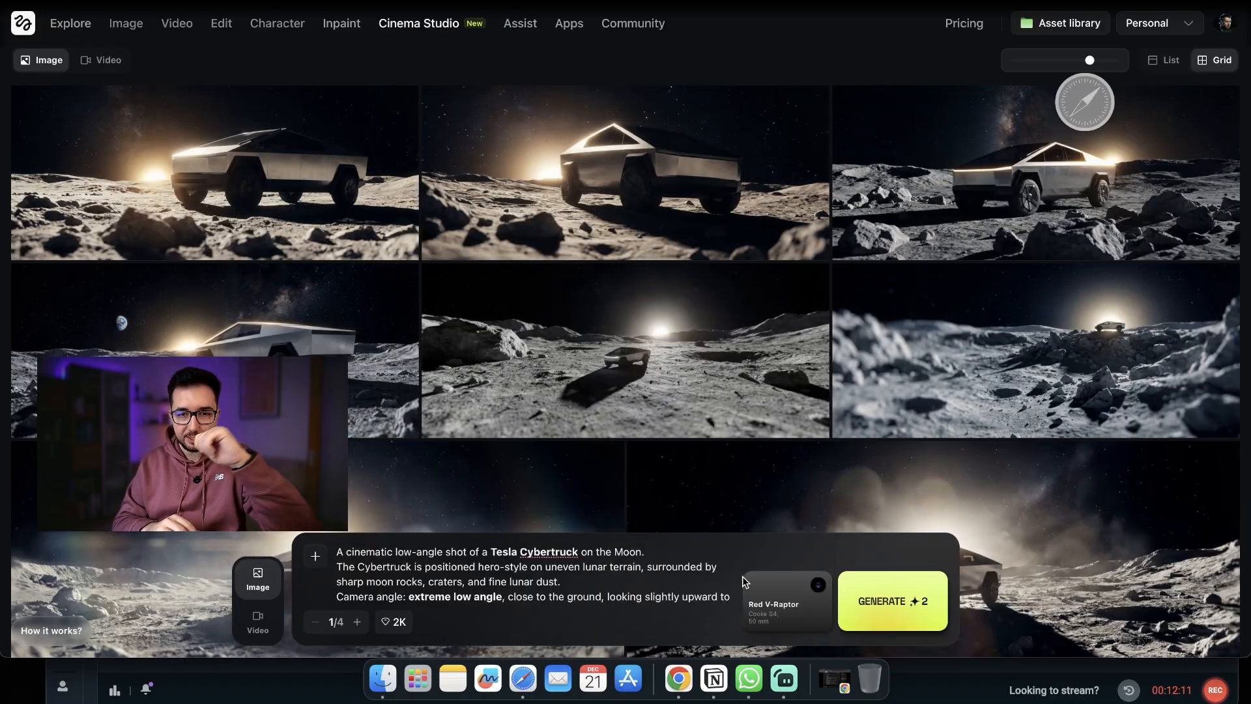
pyautogui.click(1060, 193)
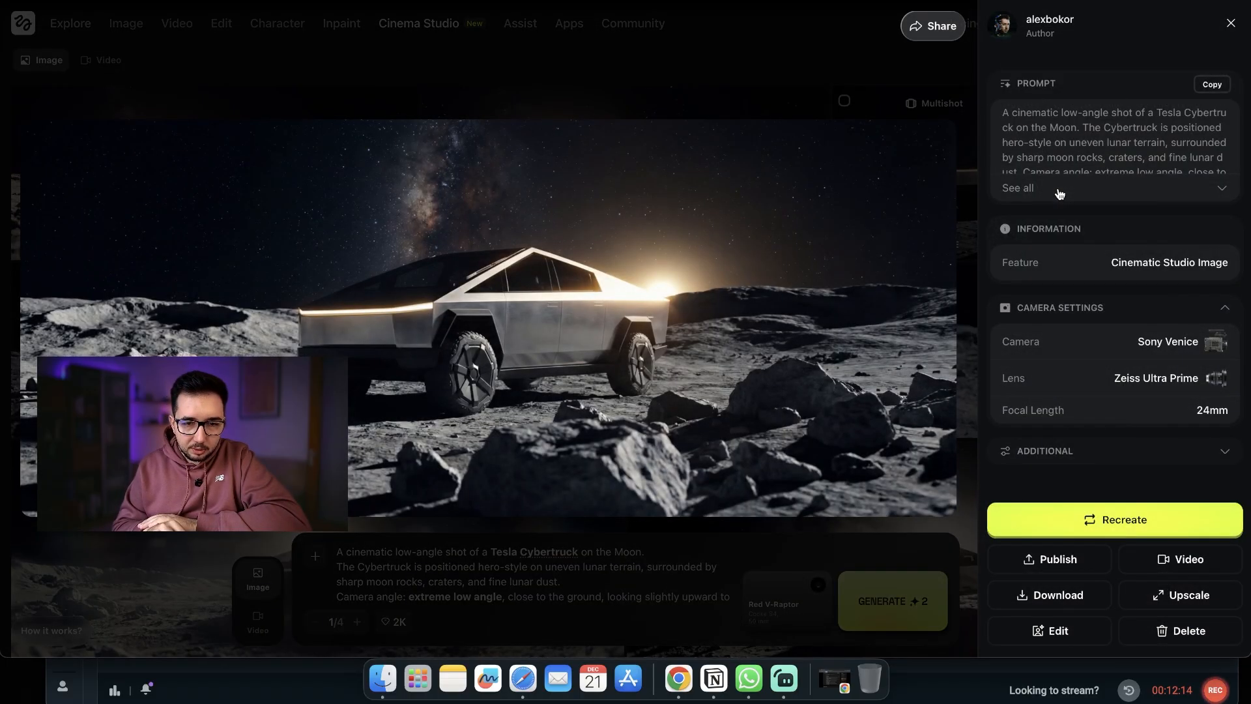
pyautogui.click(1050, 602)
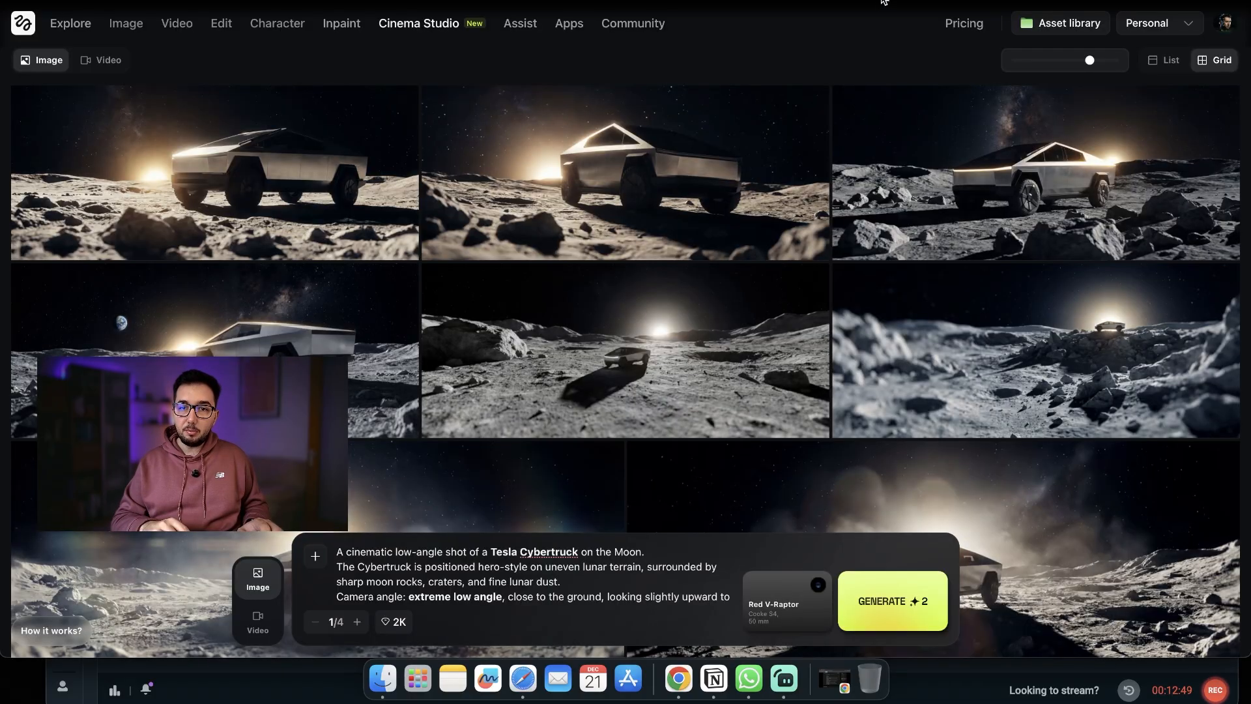
# Step: Copy the high-speed Cybertruck tracking-shot prompt from ChatGPT and replace the existing Cinema Studio prompt with it
pyautogui.press('super+Tab')
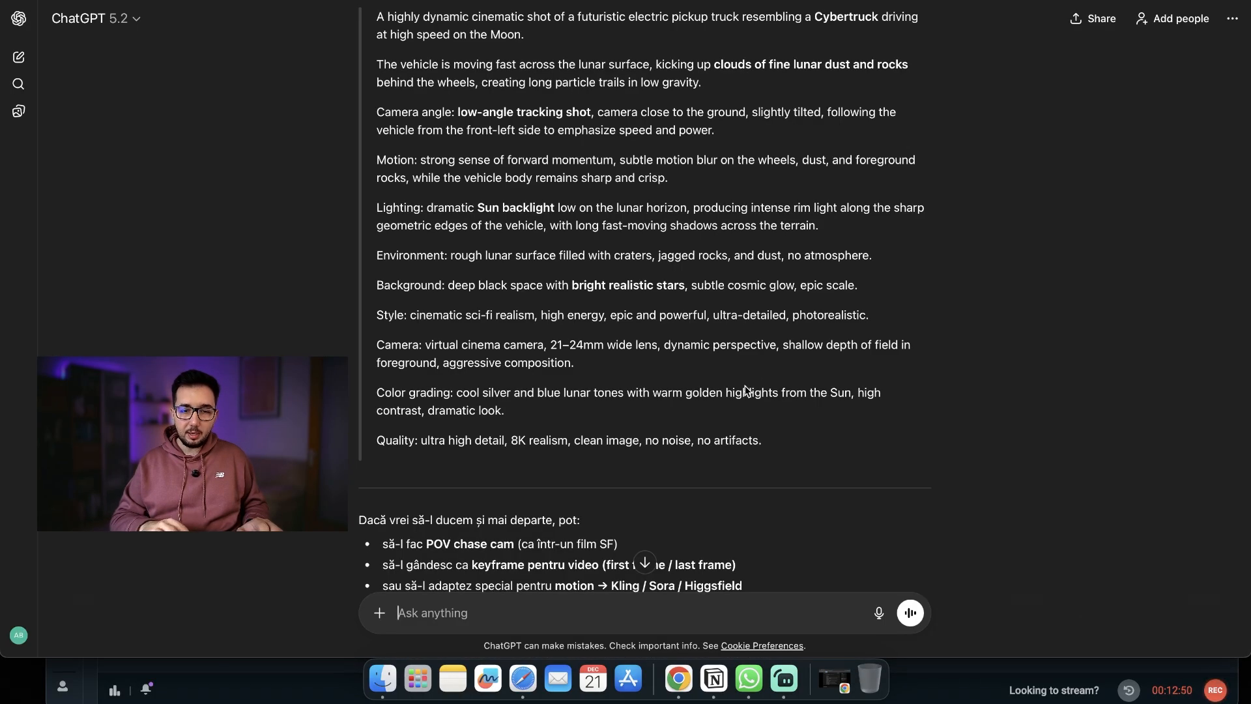
pyautogui.scroll(2, 742, 398)
pyautogui.moveTo(806, 477); pyautogui.dragTo(364, 50)
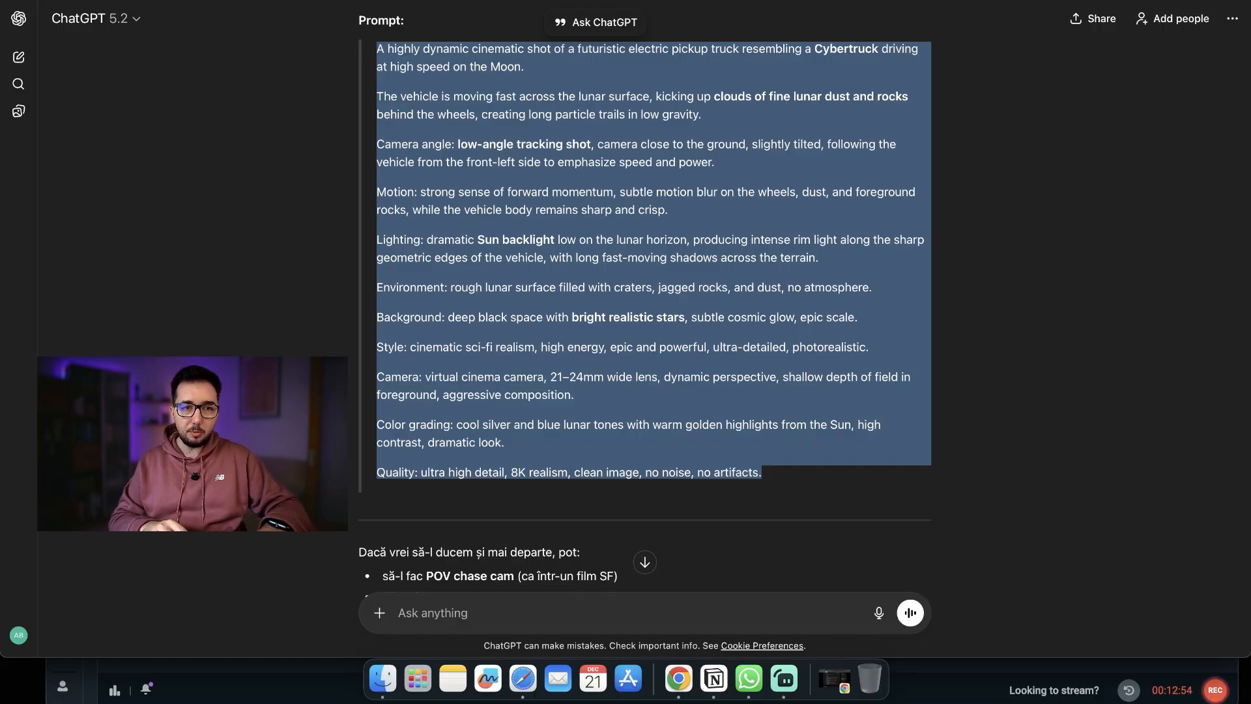
pyautogui.press('super+Tab')
pyautogui.press('super+a')
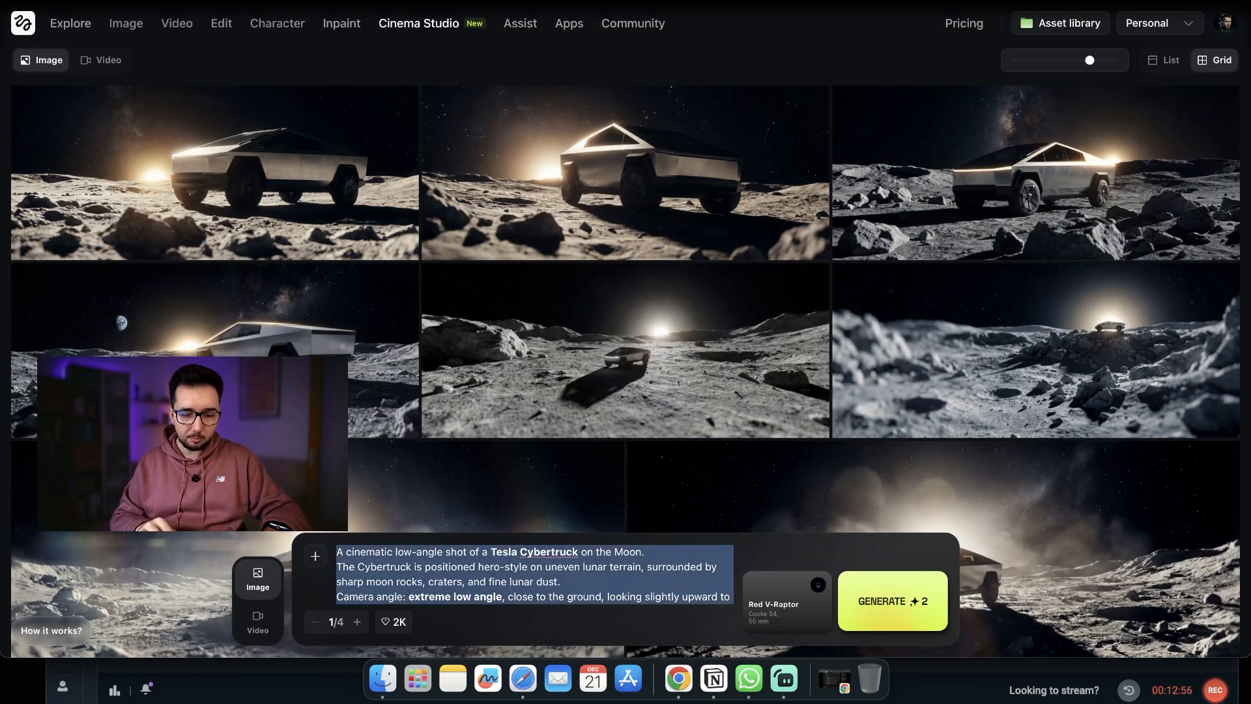
pyautogui.press('super+v')
# Step: Set the camera to IMAX Film Camera with a Helios lens at 24 mm and review the pasted prompt
pyautogui.click(808, 599)
pyautogui.scroll(-2, 686, 377)
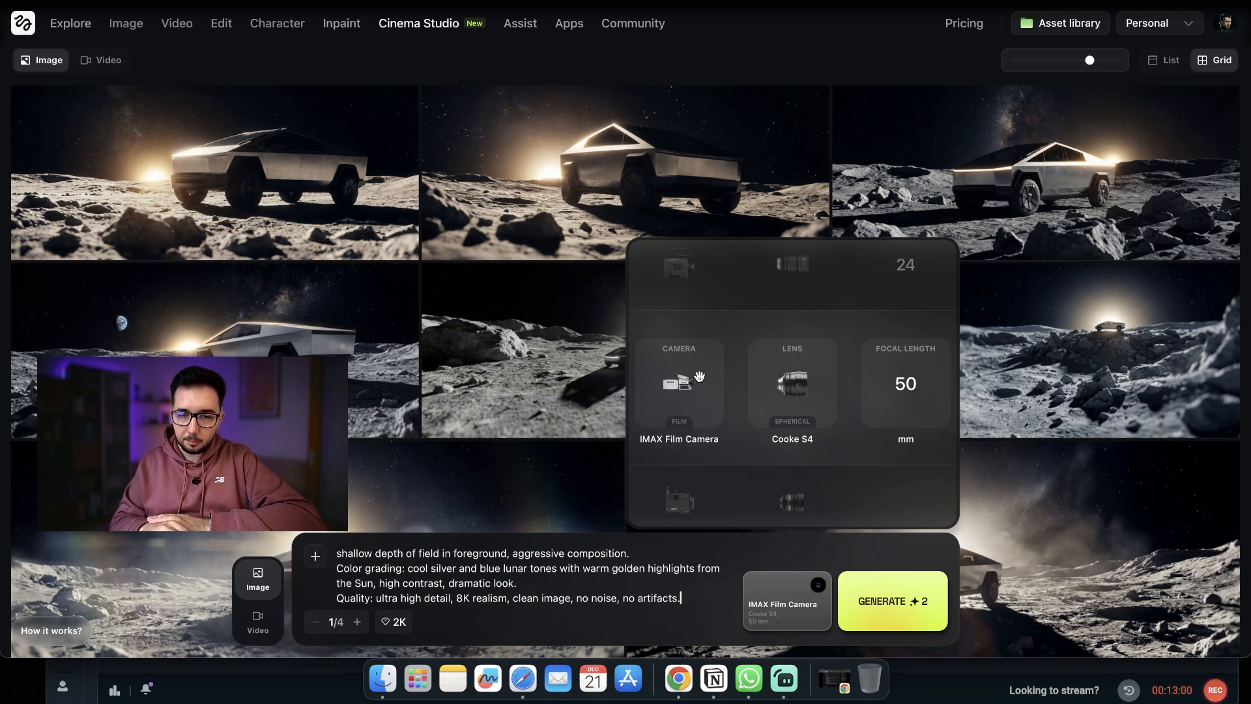
pyautogui.scroll(-2, 798, 399)
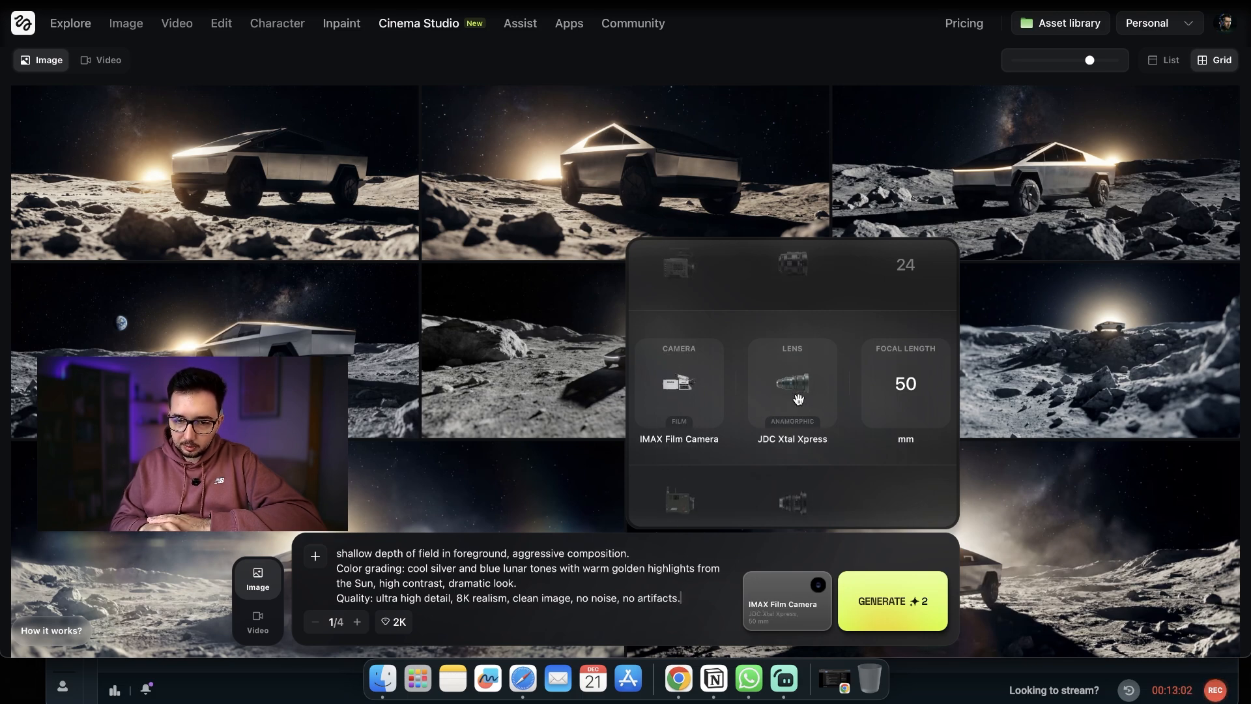
pyautogui.scroll(-2, 798, 399)
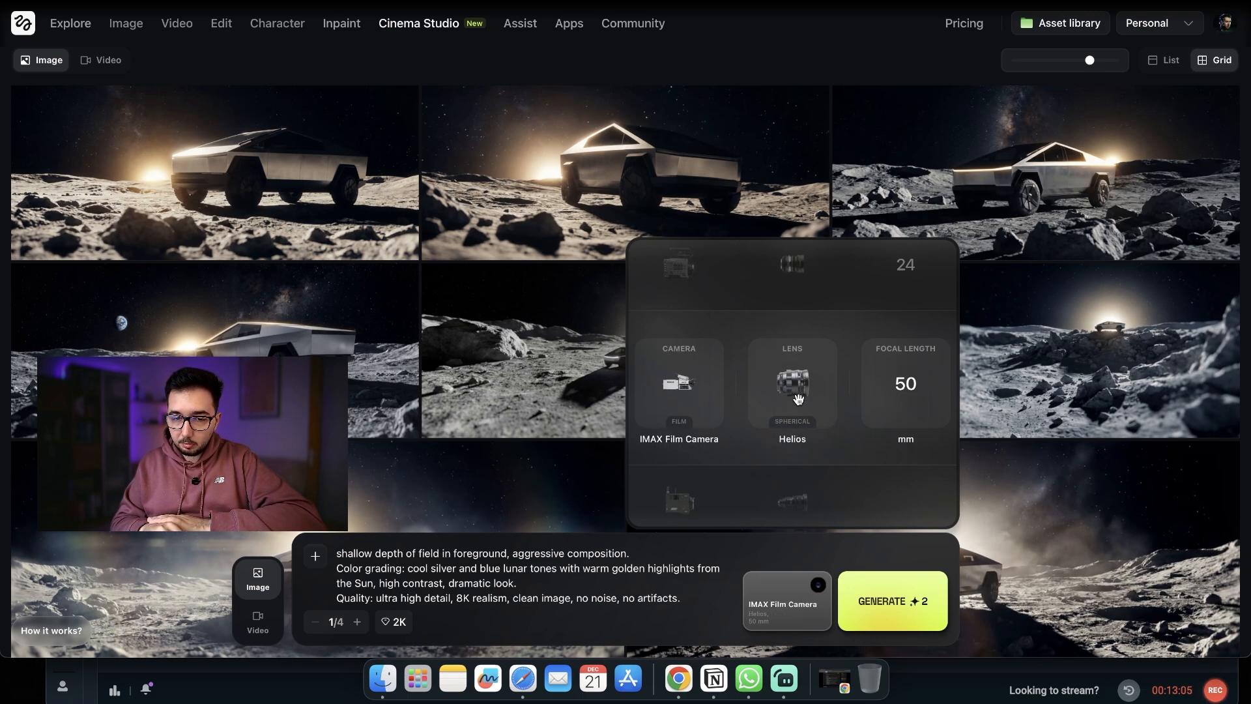
pyautogui.scroll(1, 922, 415)
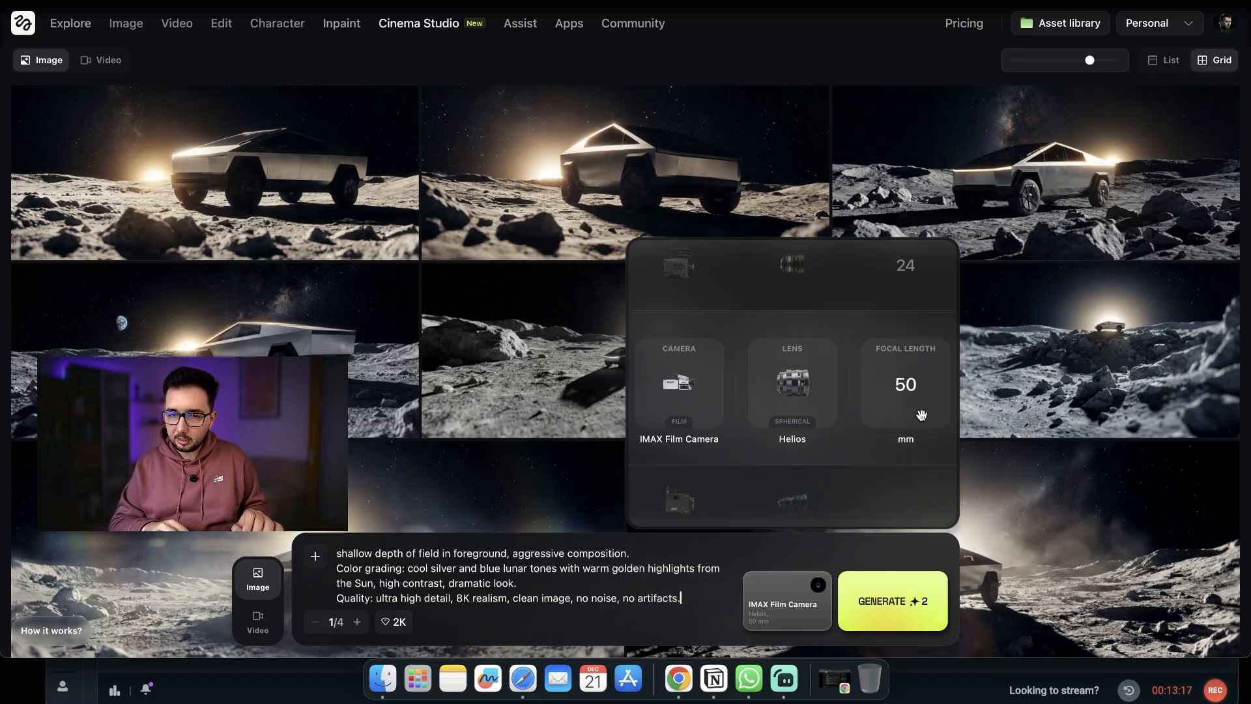
pyautogui.scroll(1, 921, 415)
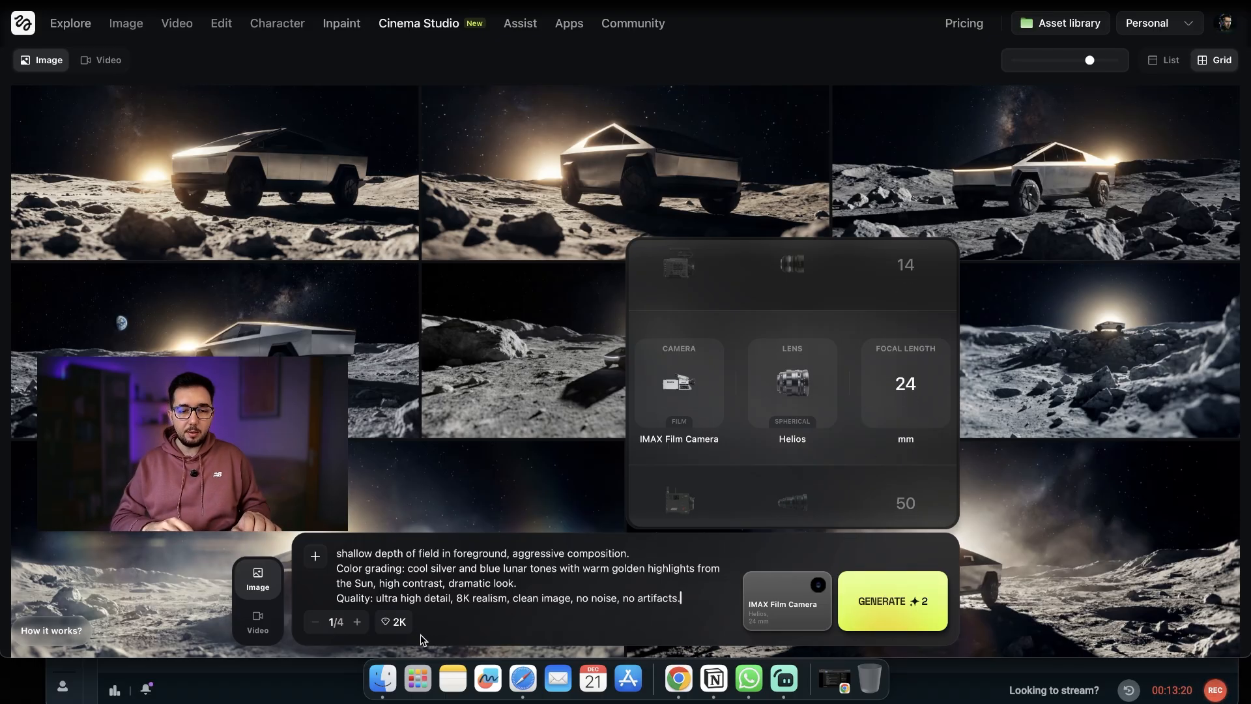
pyautogui.click(420, 635)
pyautogui.scroll(-5, 594, 581)
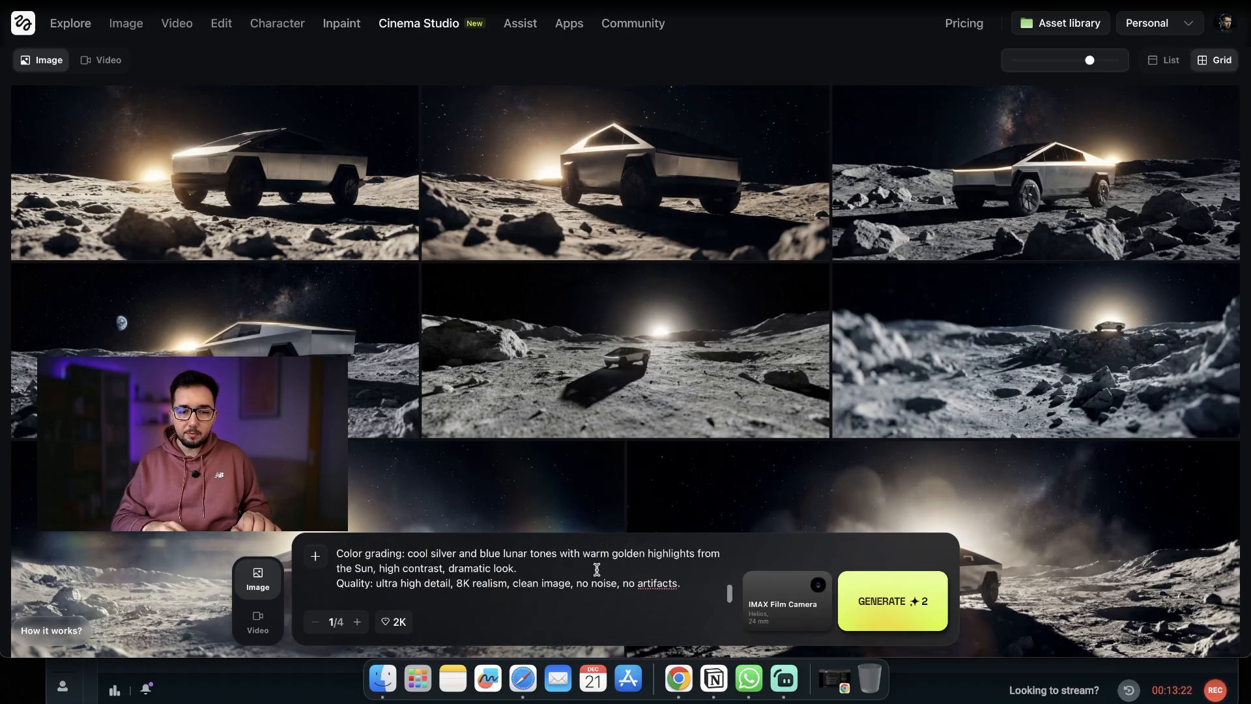
pyautogui.scroll(1, 596, 569)
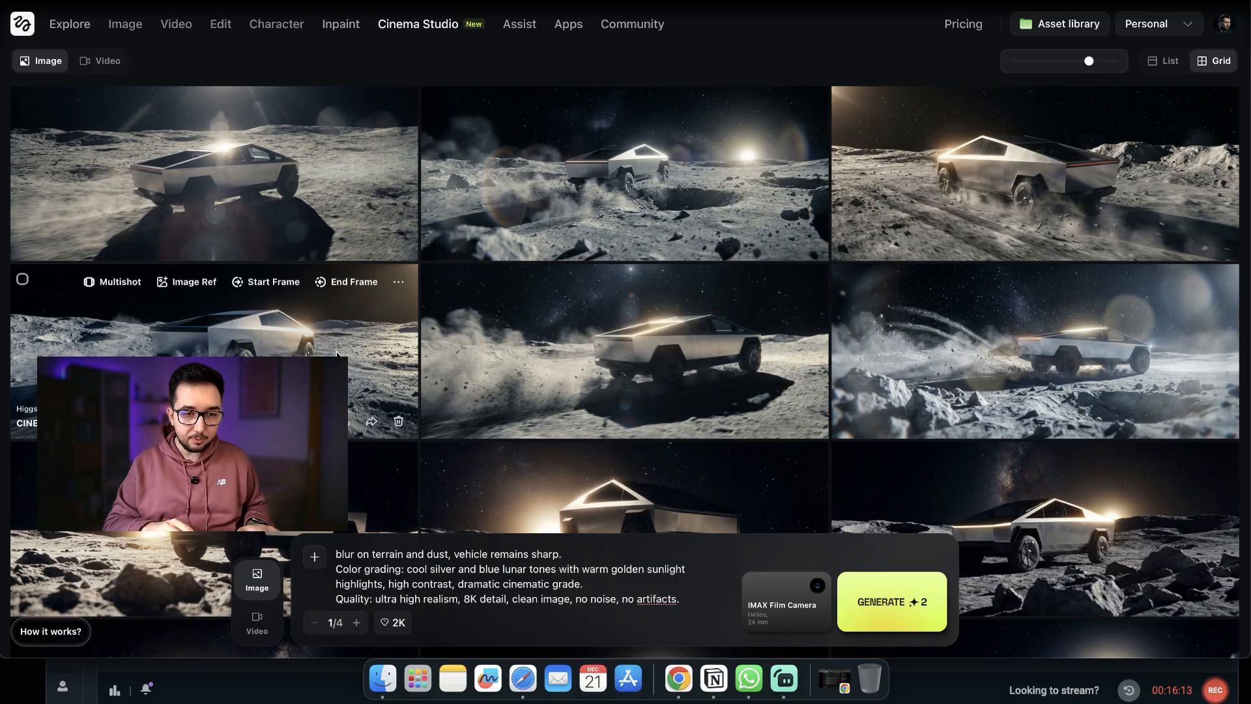
# Step: Open the image of the Cybertruck speeding forward with sunlight on its front edge, download it and return to the grid
pyautogui.click(408, 379)
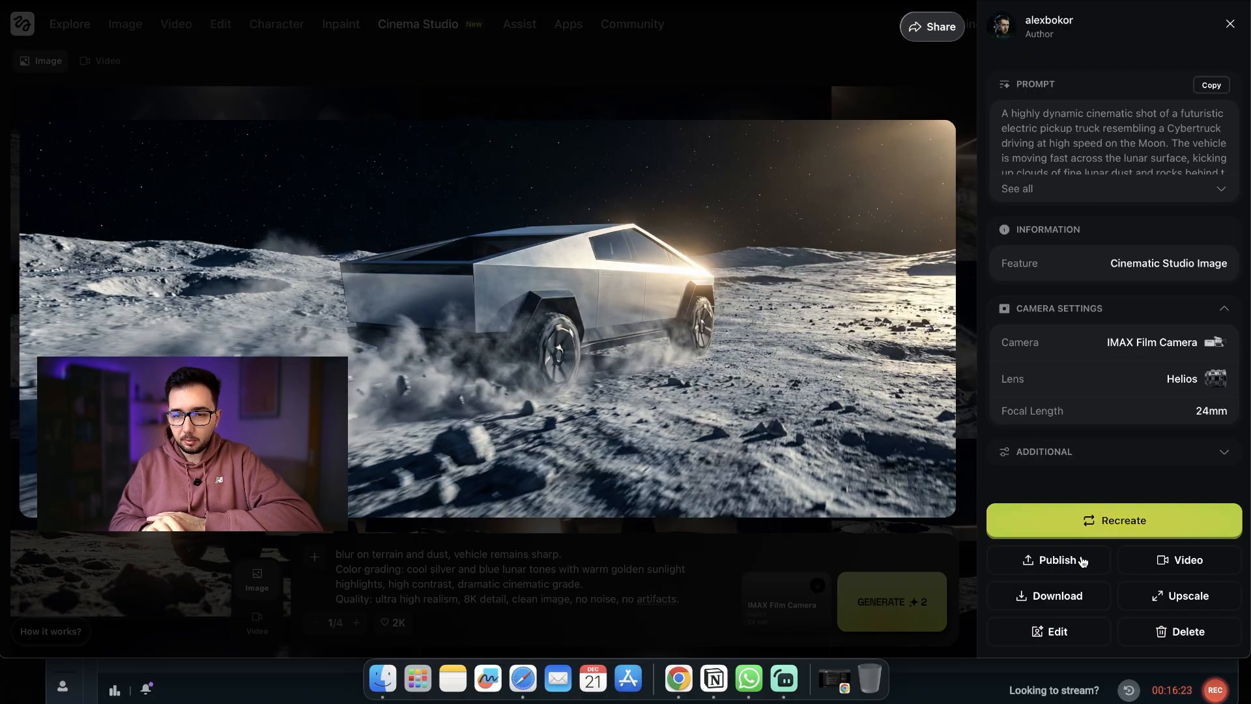
pyautogui.click(1055, 594)
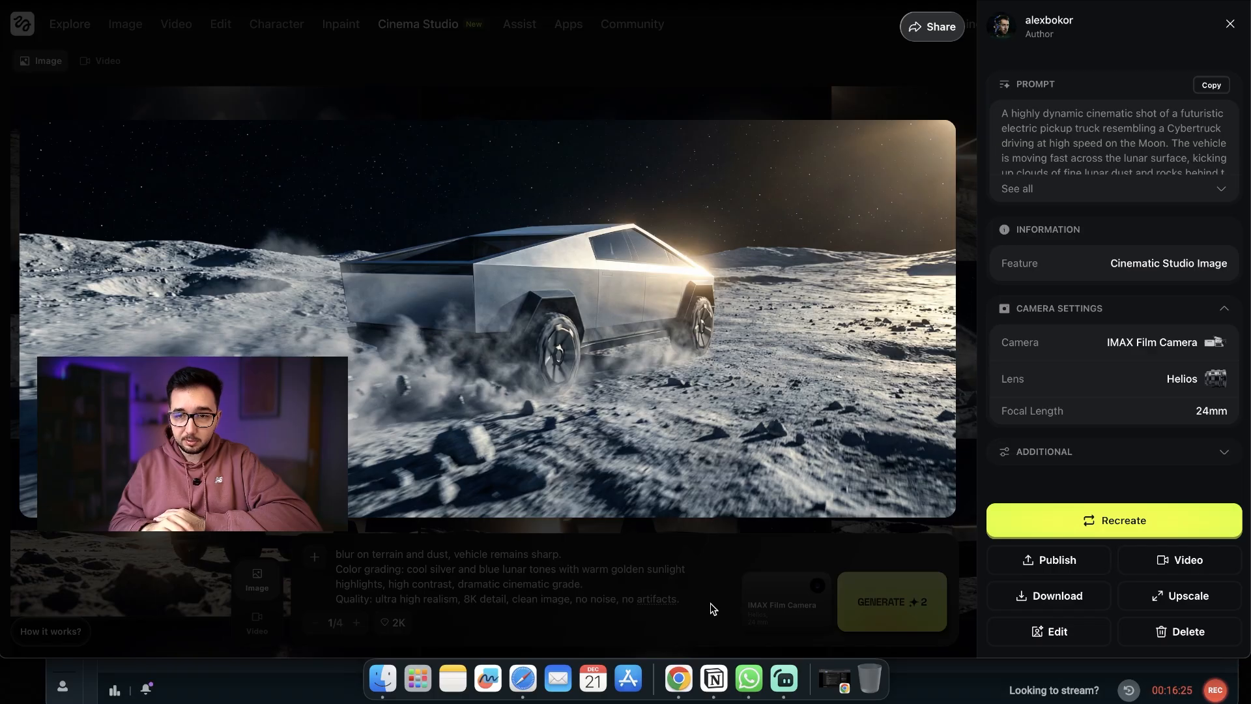
pyautogui.click(710, 603)
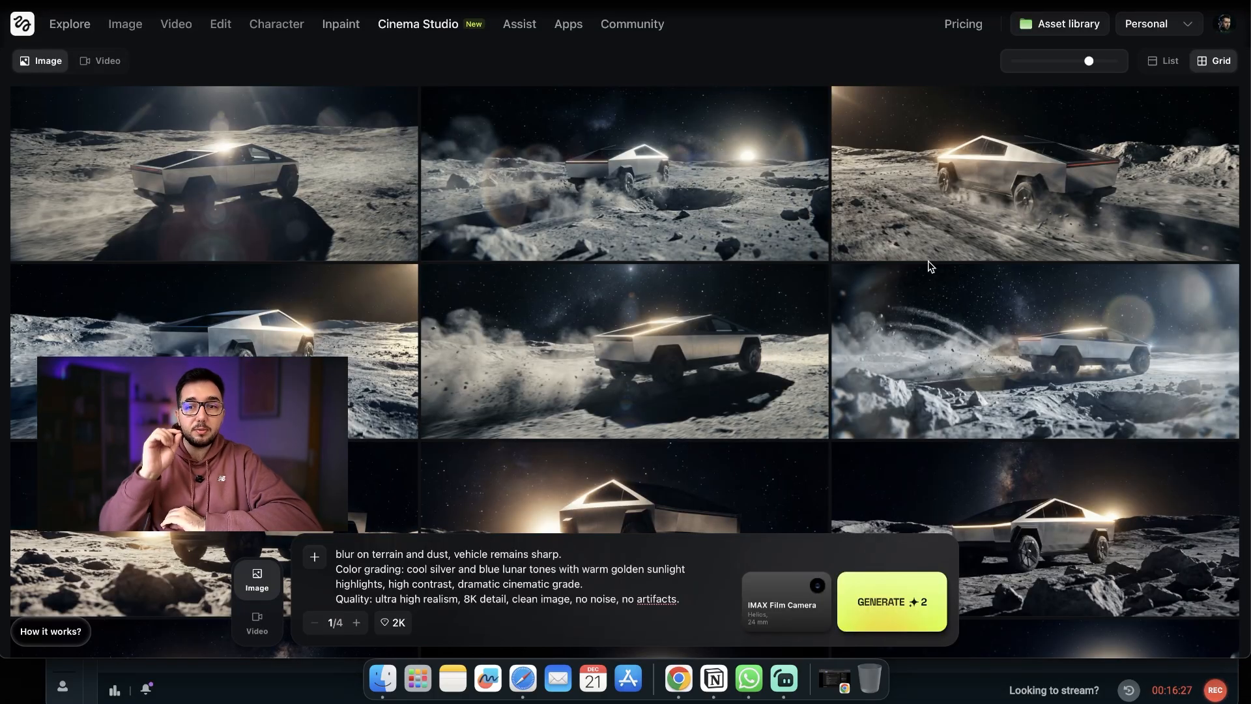
# Step: Preview another driving shot, and download the drone follow image showing the Cybertruck's red rear light strip
pyautogui.click(660, 353)
pyautogui.press('Escape')
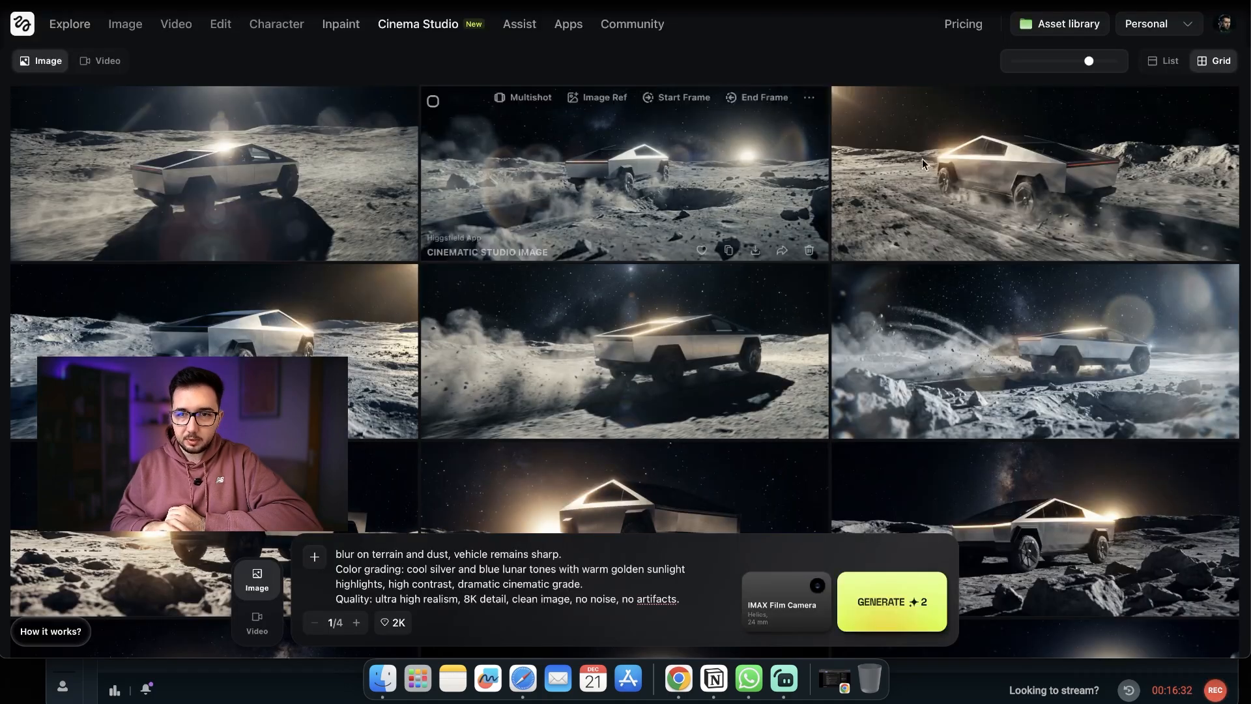
pyautogui.click(922, 163)
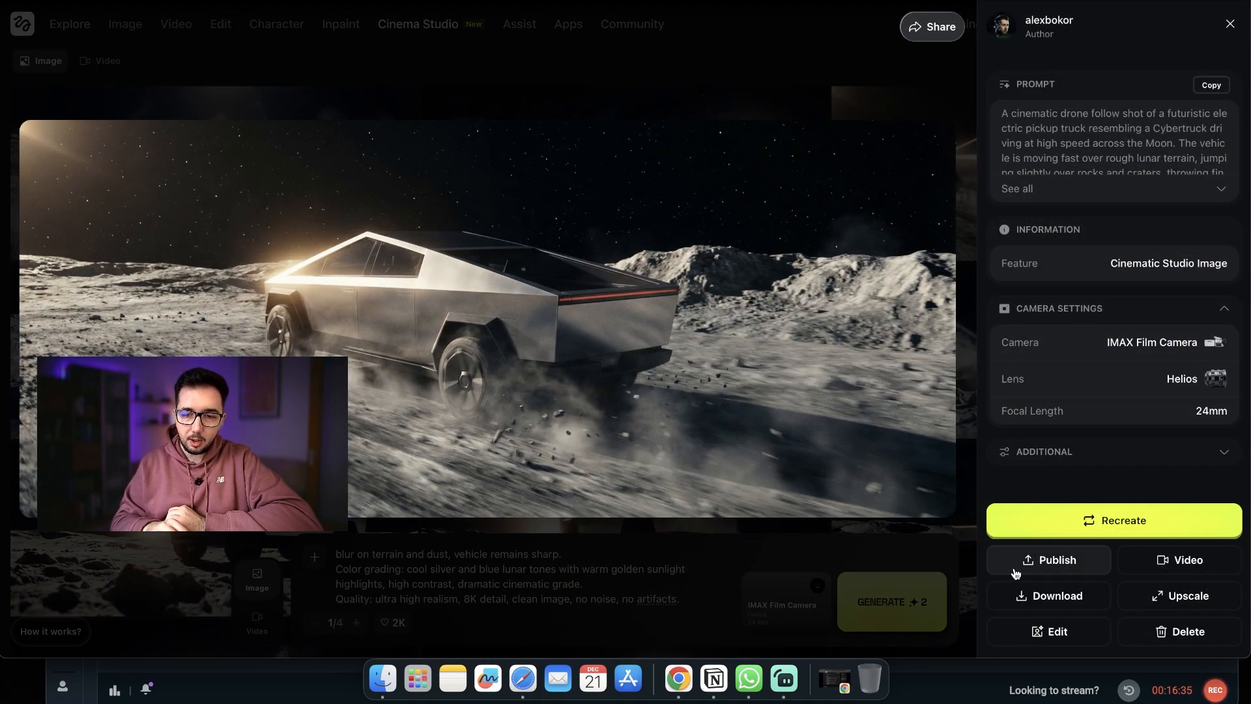
pyautogui.click(1036, 595)
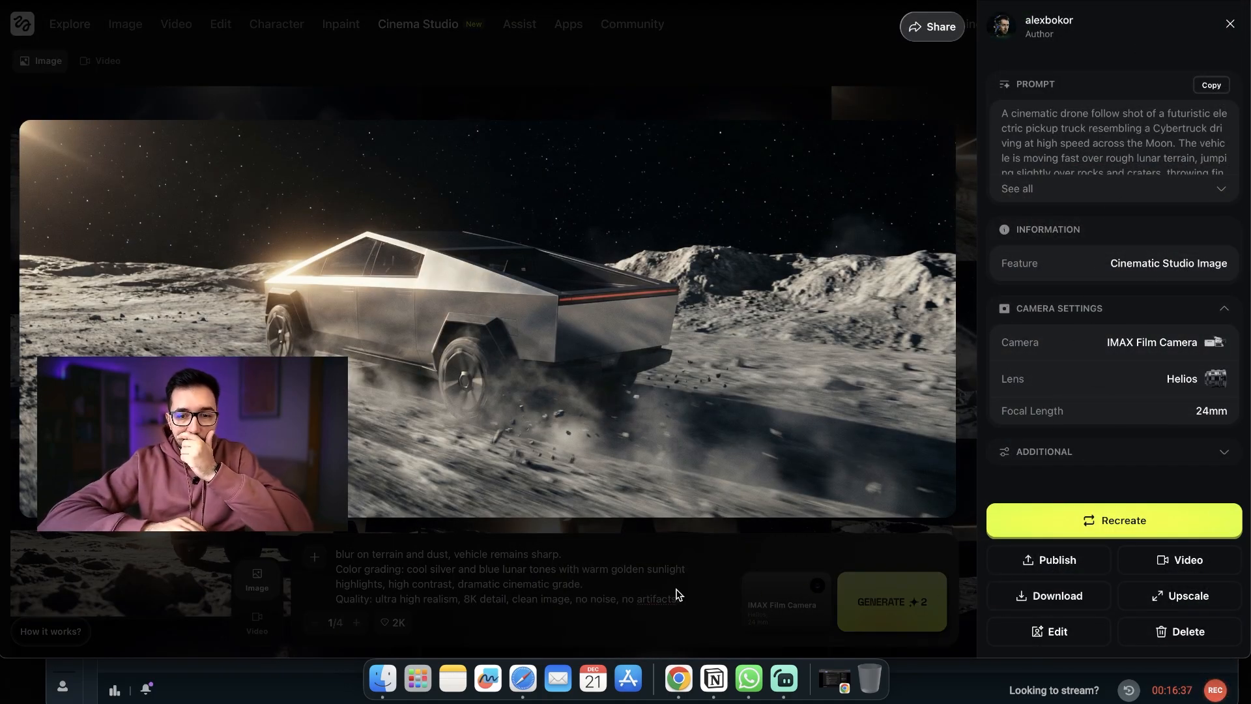
pyautogui.press('Escape')
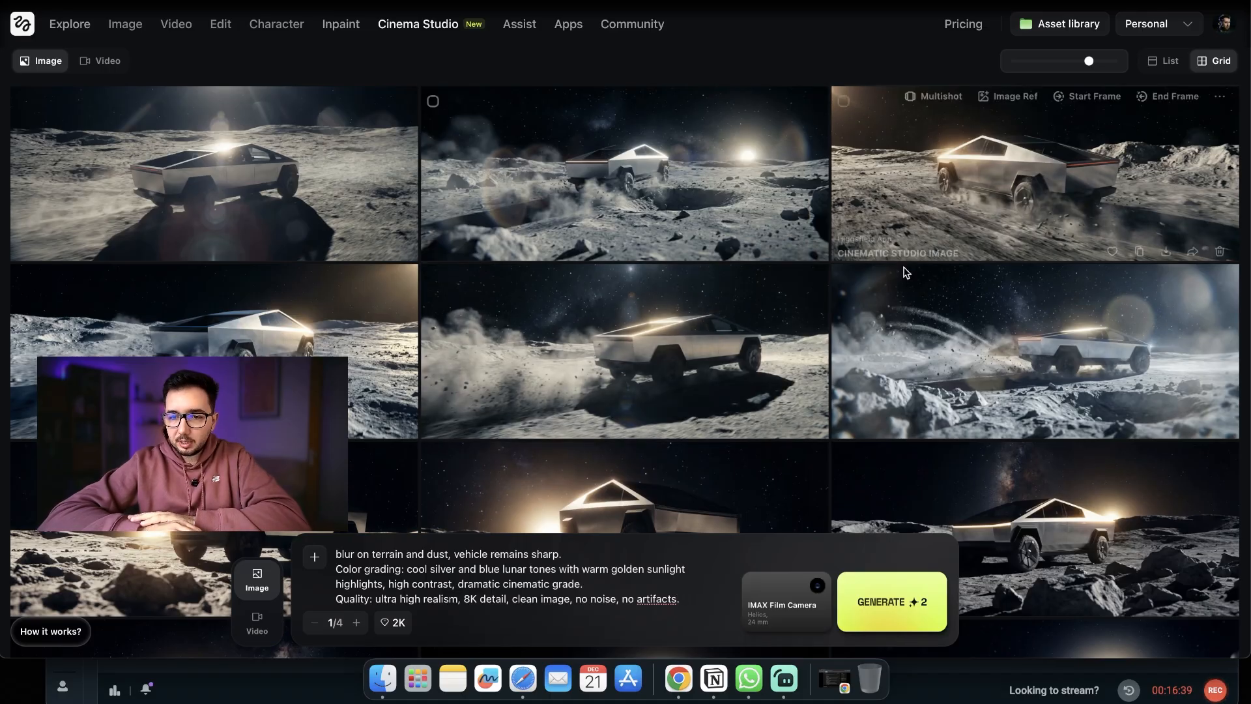
# Step: View the drone follow image of the Cybertruck beside the lunar crater and close its preview
pyautogui.click(773, 214)
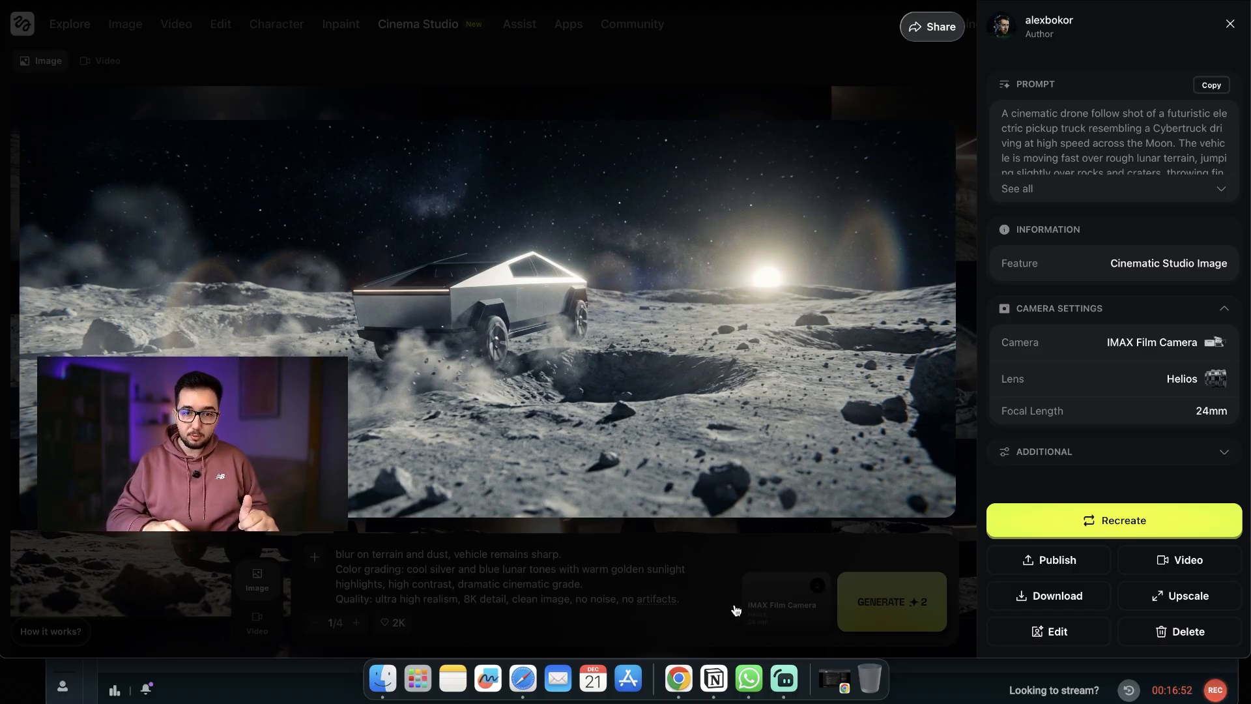
pyautogui.click(735, 609)
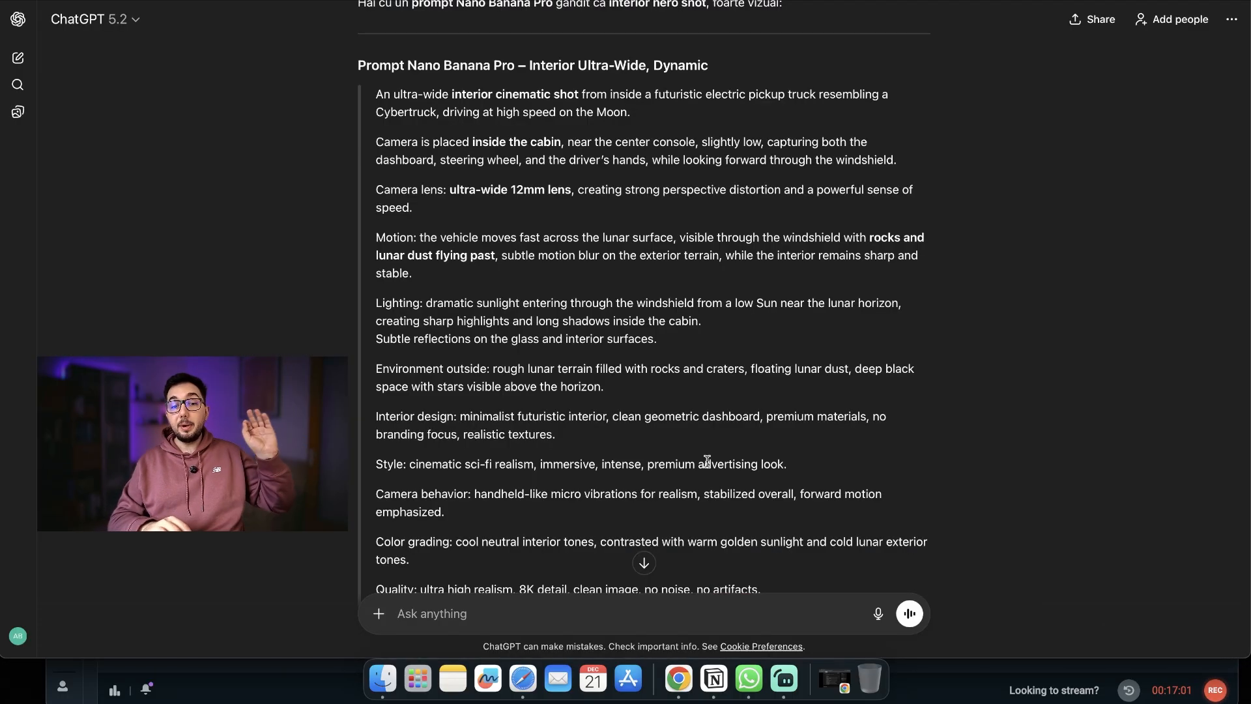
# Step: Copy the ultra-wide interior prompt from ChatGPT, replace the existing Cinema Studio prompt with it and generate the image
pyautogui.scroll(-5, 709, 456)
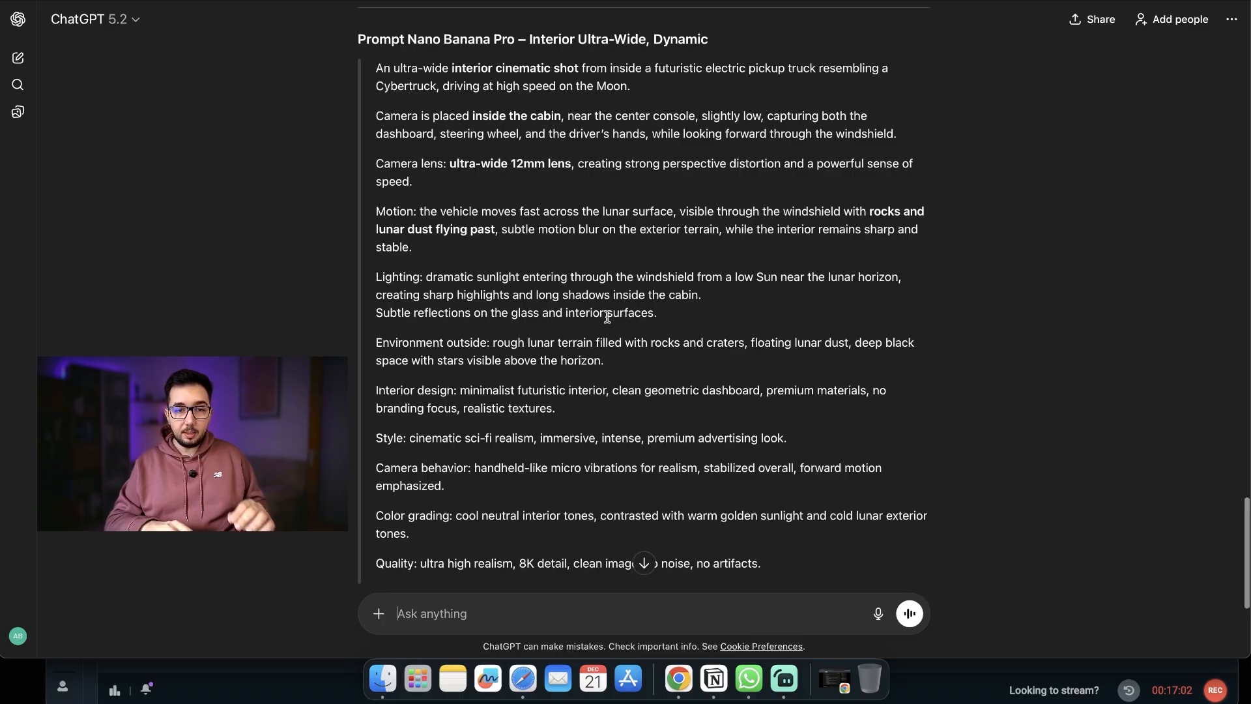
pyautogui.moveTo(830, 474); pyautogui.dragTo(370, 93)
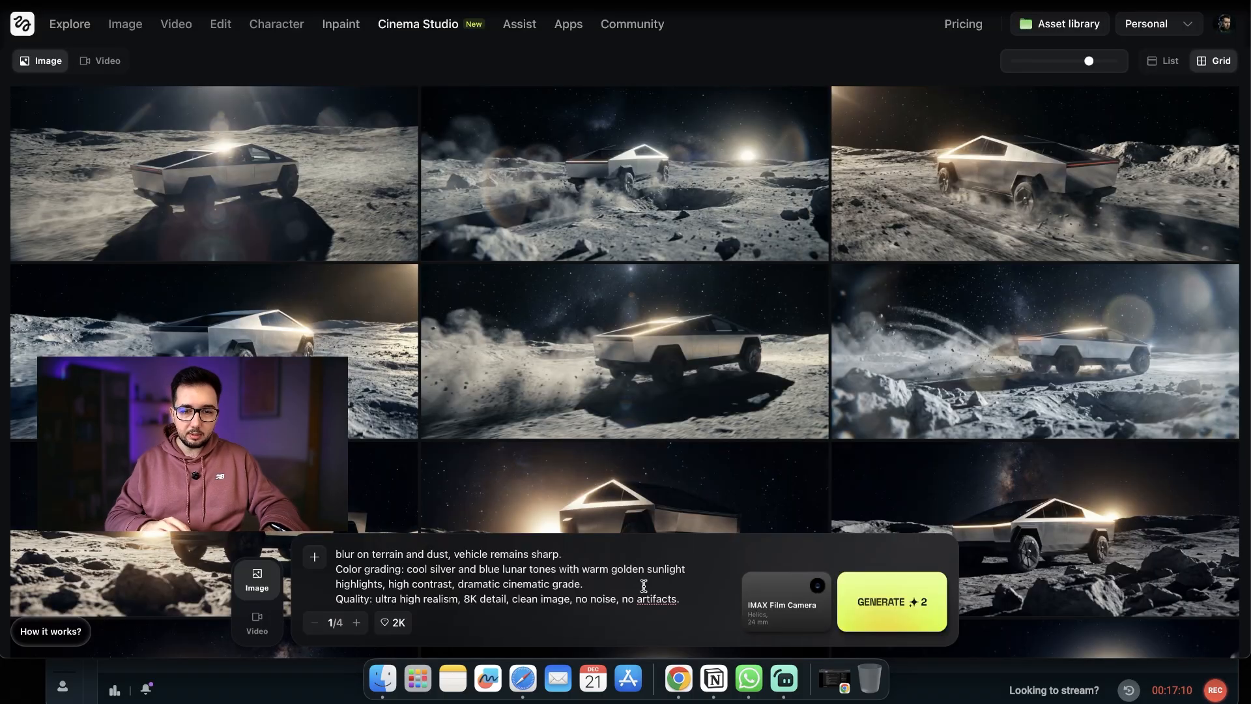
pyautogui.press('super+a')
pyautogui.press('BackSpace')
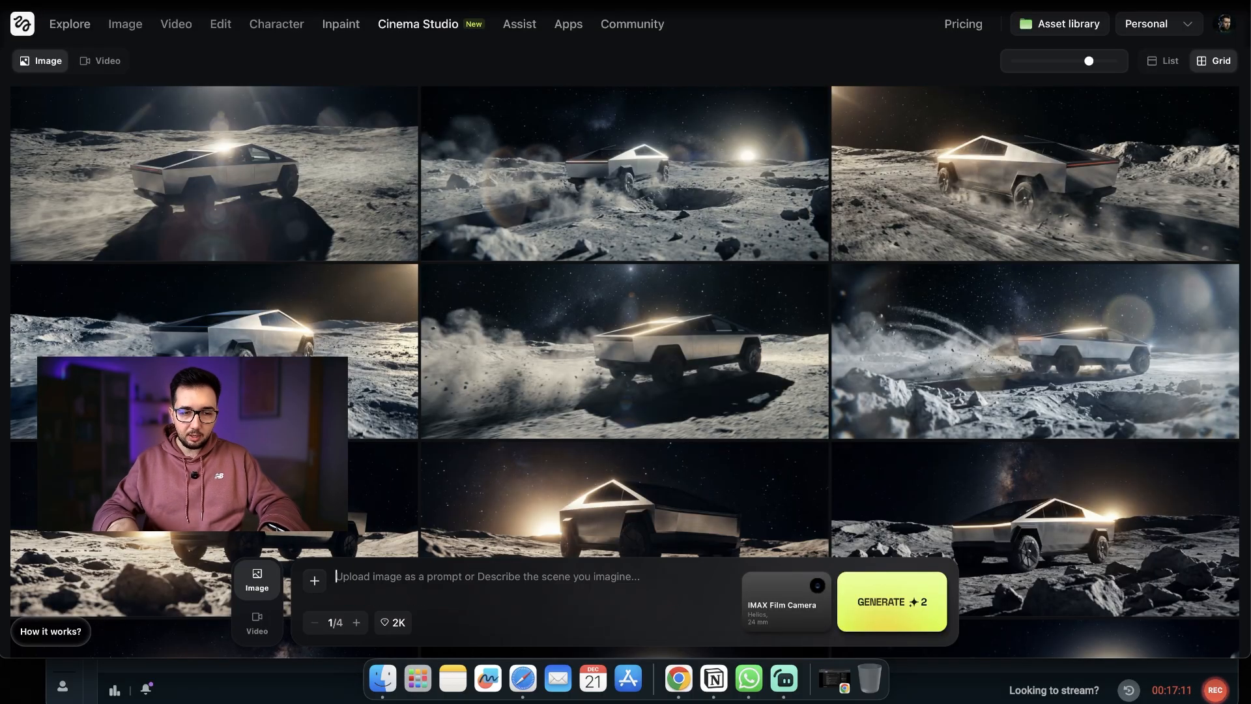
pyautogui.press('super+v')
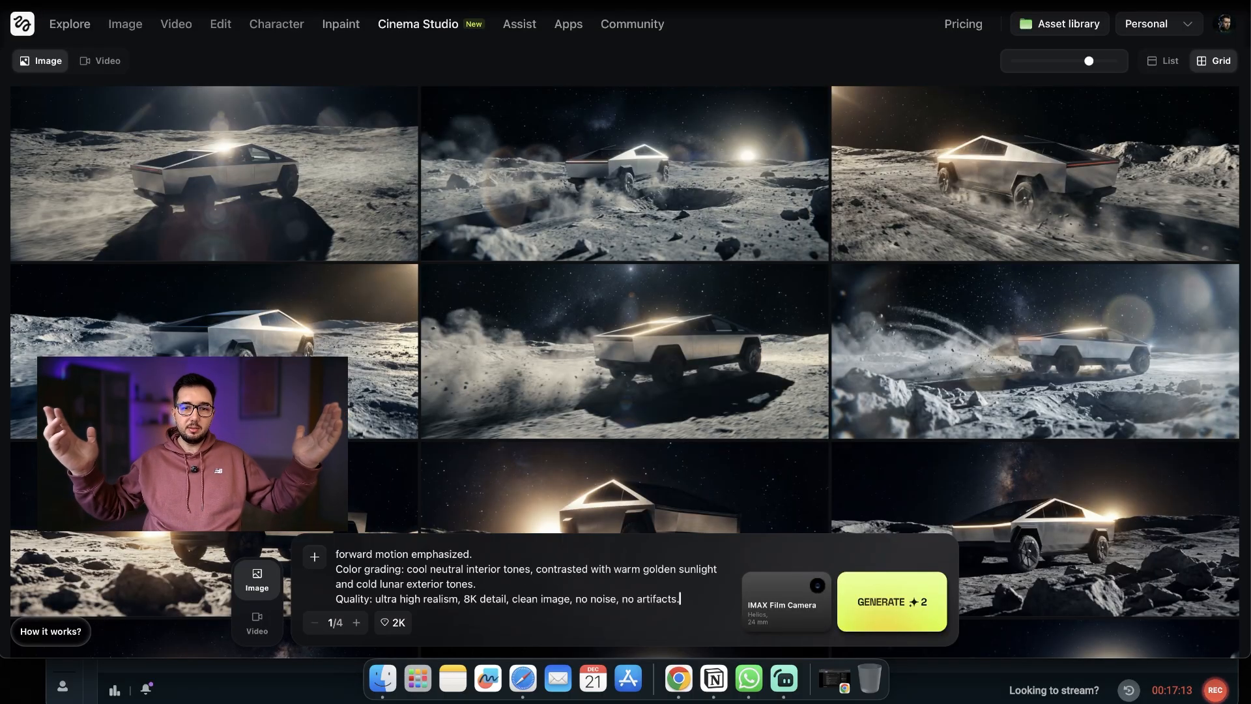
pyautogui.press('super+Return')
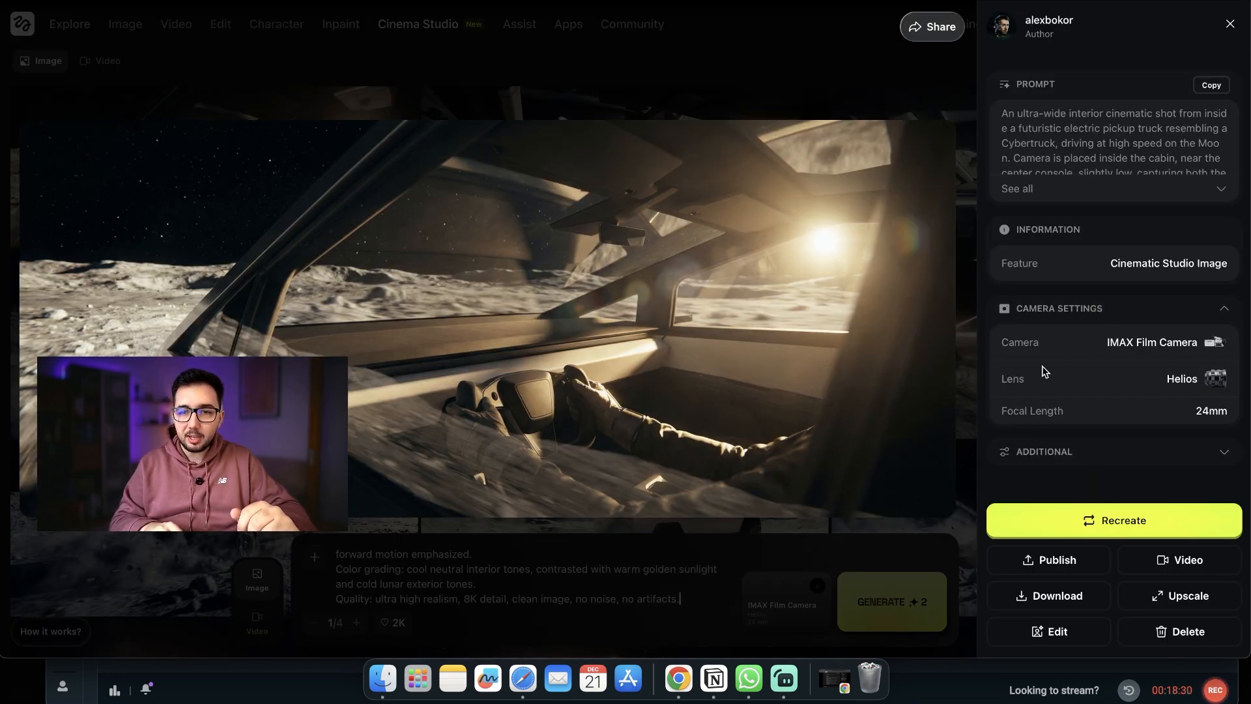
# Step: Download the interior image with the warm sun flare, and preview the cabin shot with Earth visible through the windshield
pyautogui.click(1059, 596)
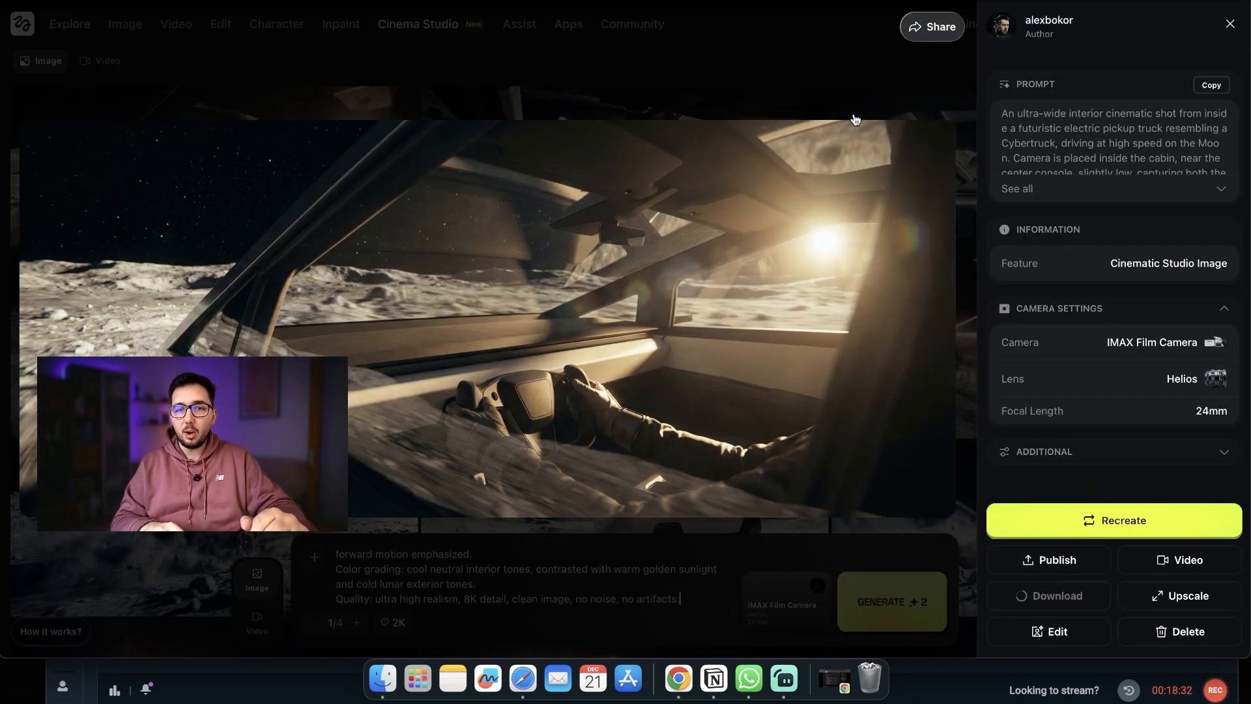
pyautogui.click(824, 74)
pyautogui.click(775, 118)
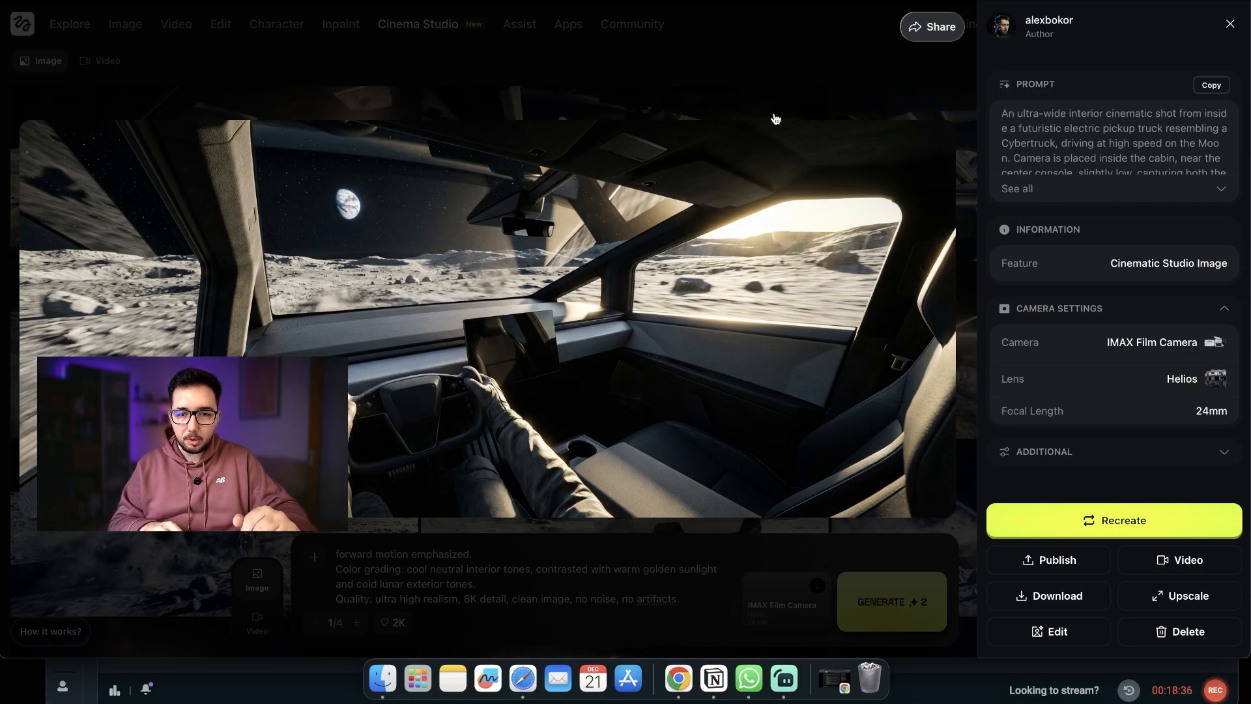
pyautogui.click(801, 79)
# Step: Compare the generated Cybertruck cabin images by viewing them one after another, and return to the grid
pyautogui.click(979, 173)
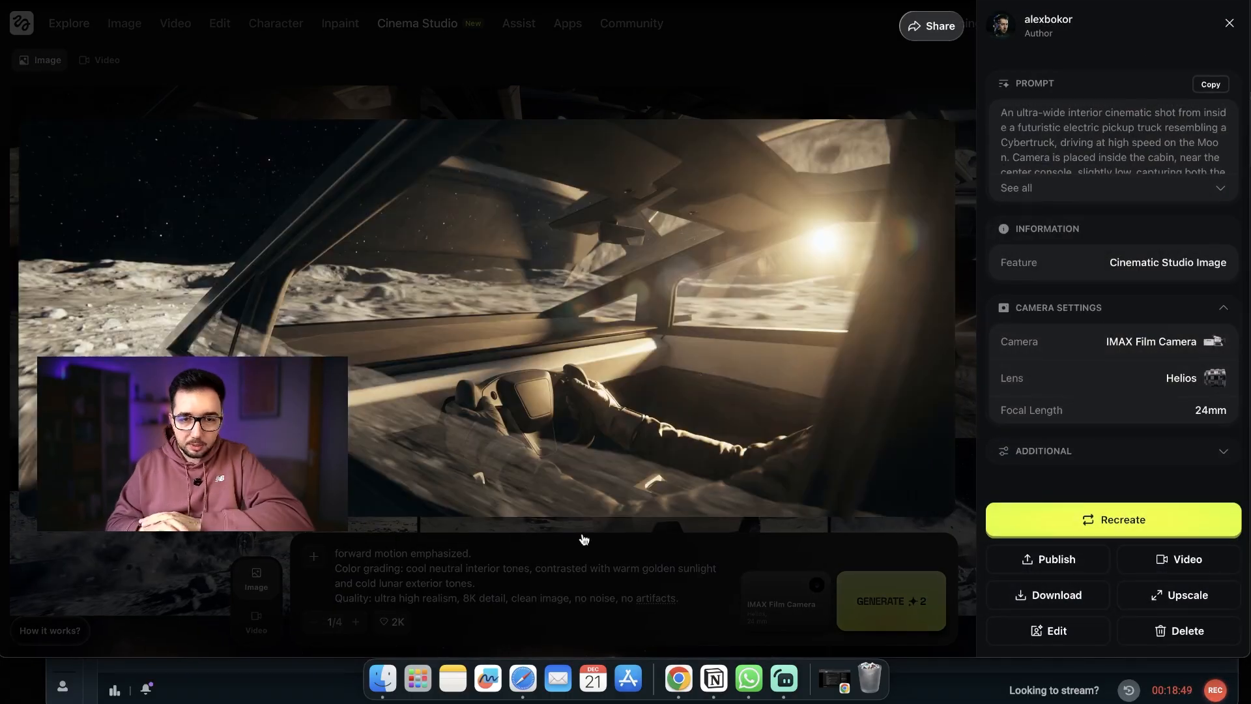
pyautogui.click(719, 98)
pyautogui.click(722, 120)
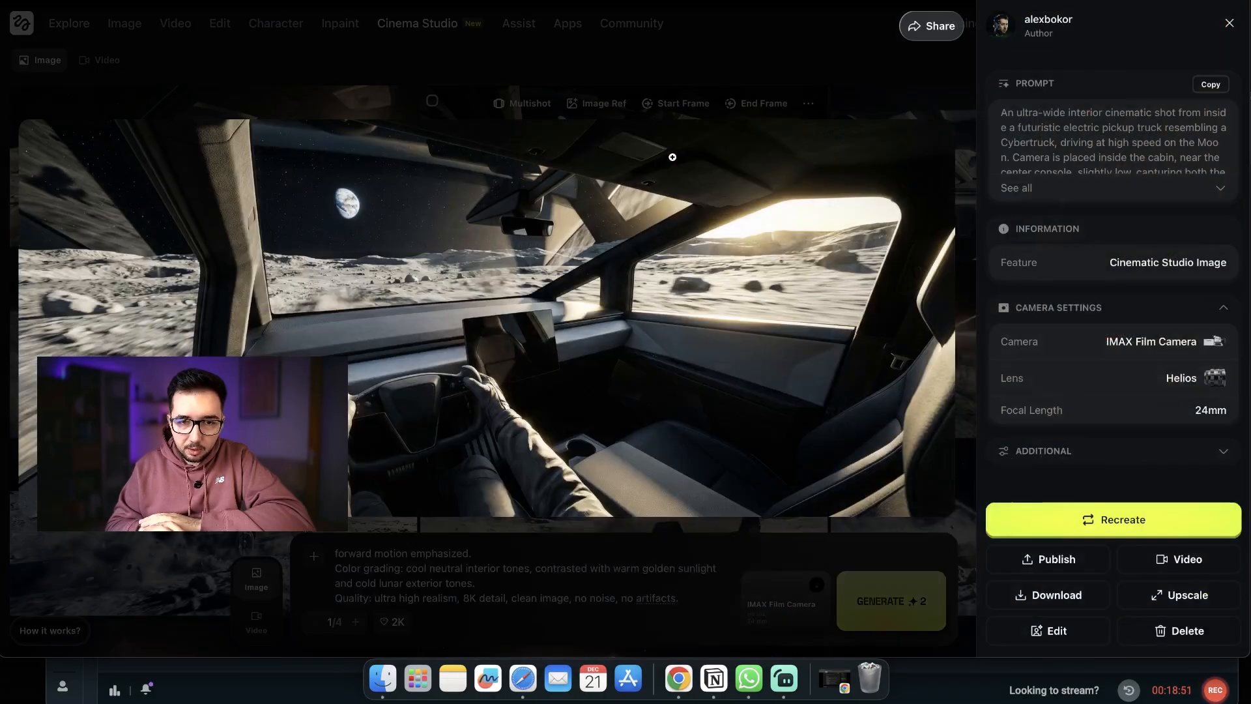
pyautogui.click(753, 90)
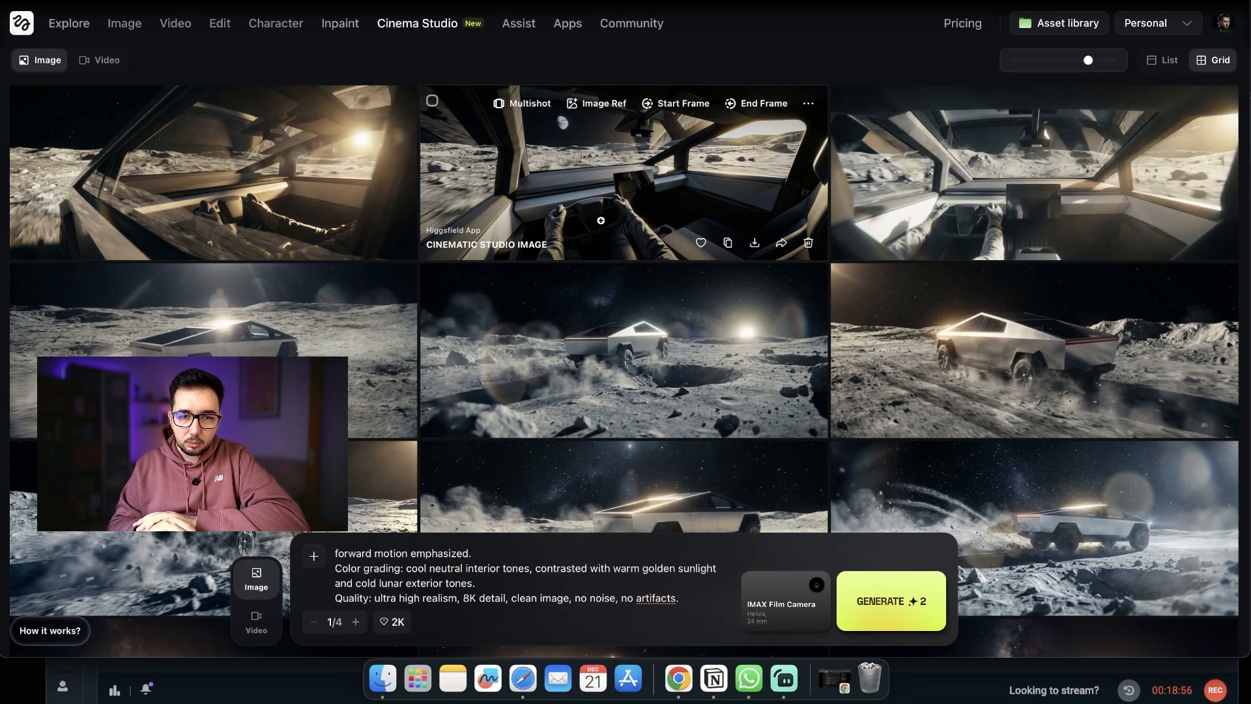
pyautogui.click(601, 221)
pyautogui.click(677, 59)
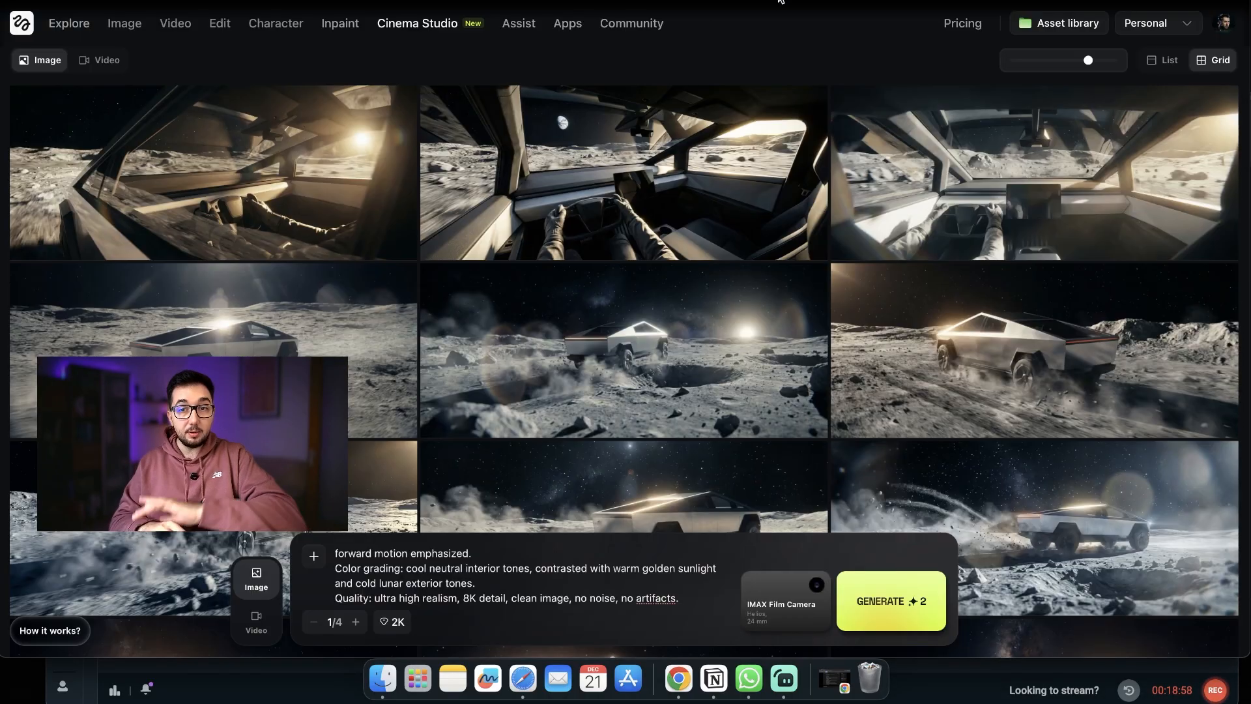
# Step: Copy the macro steering wheel prompt from ChatGPT and replace the existing Cinema Studio prompt with it
pyautogui.press('super+Tab')
pyautogui.scroll(-3, 773, 205)
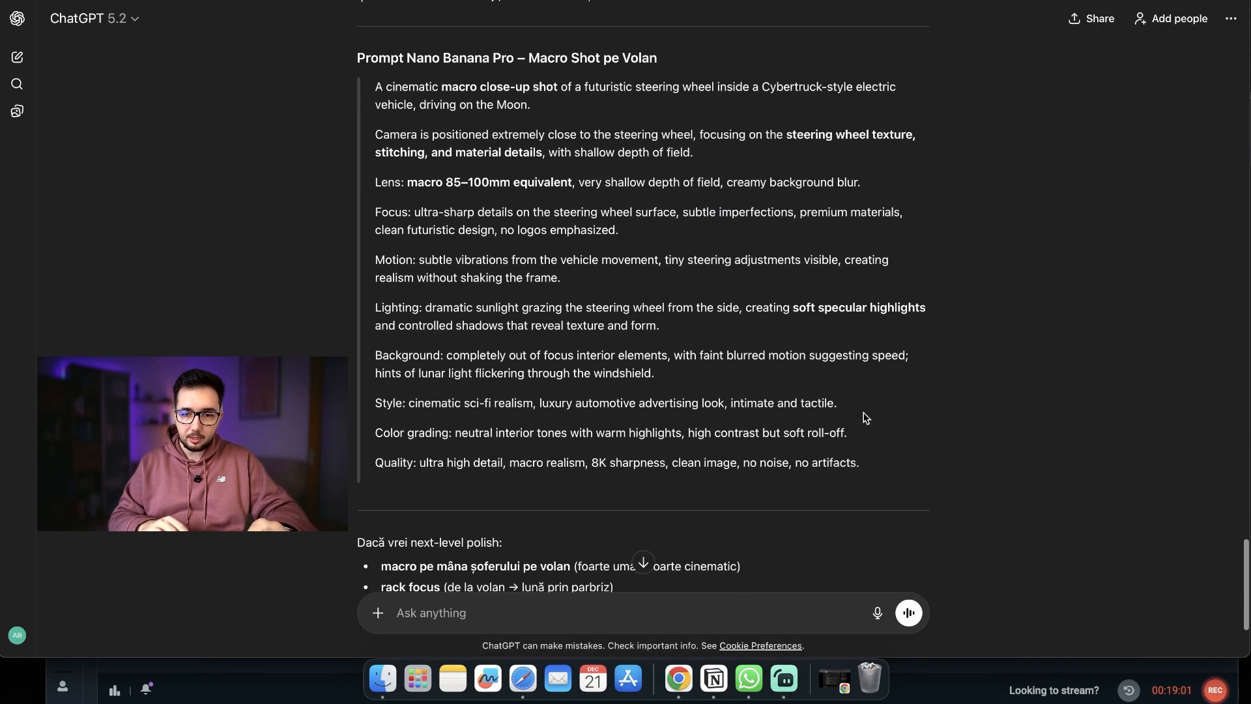
pyautogui.moveTo(861, 463); pyautogui.dragTo(369, 83)
pyautogui.press('super+Tab')
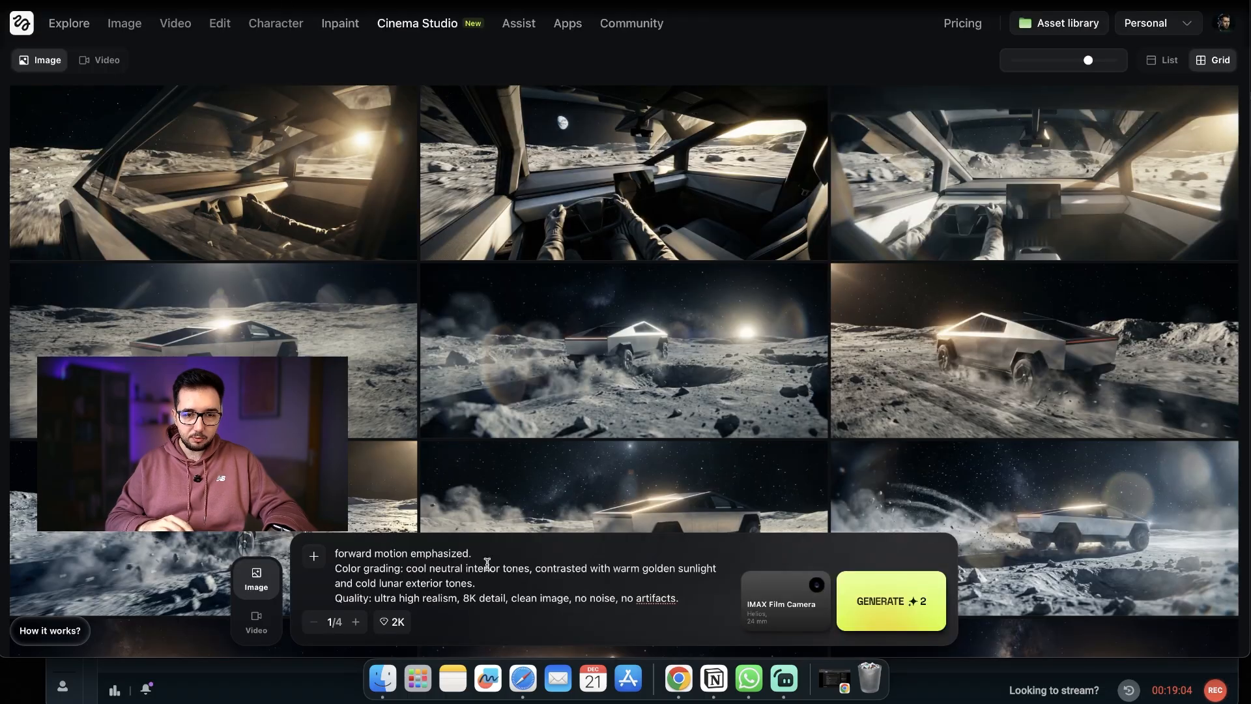
pyautogui.press('super+a')
pyautogui.press('super+v')
# Step: Change the lens to Laowa Macro, using the IMAX Film Camera at 24 mm
pyautogui.click(785, 599)
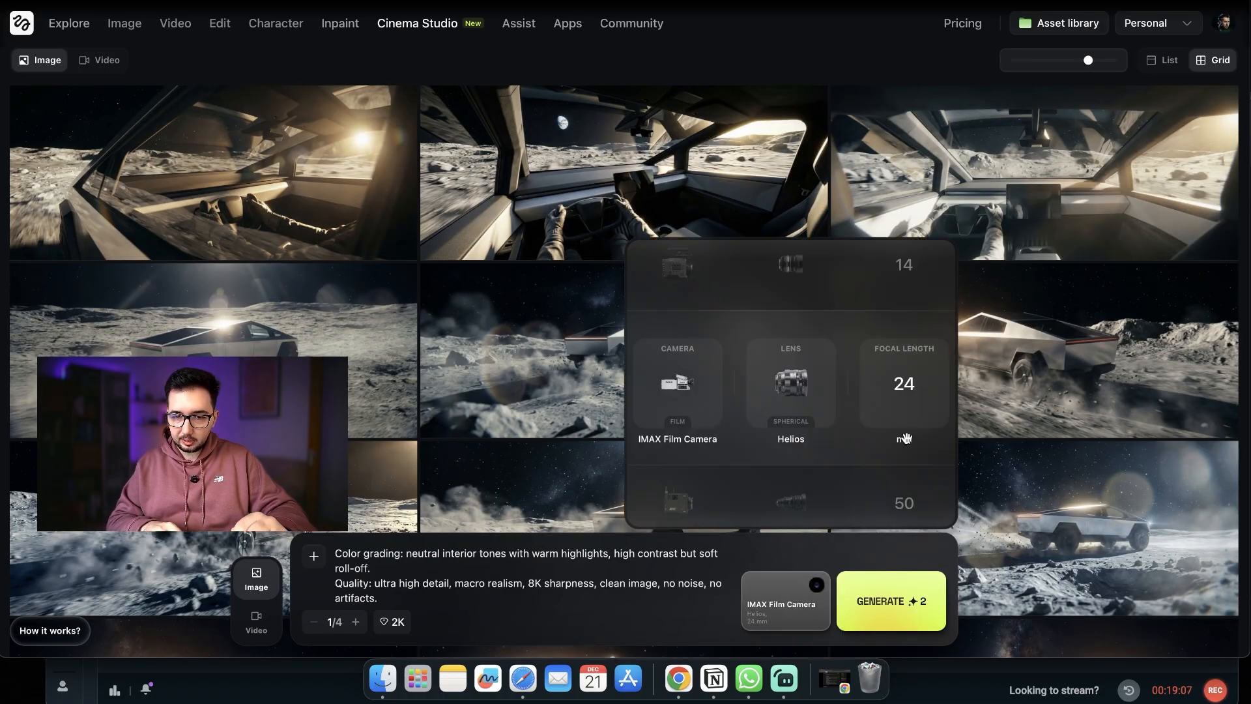
pyautogui.scroll(-3, 753, 395)
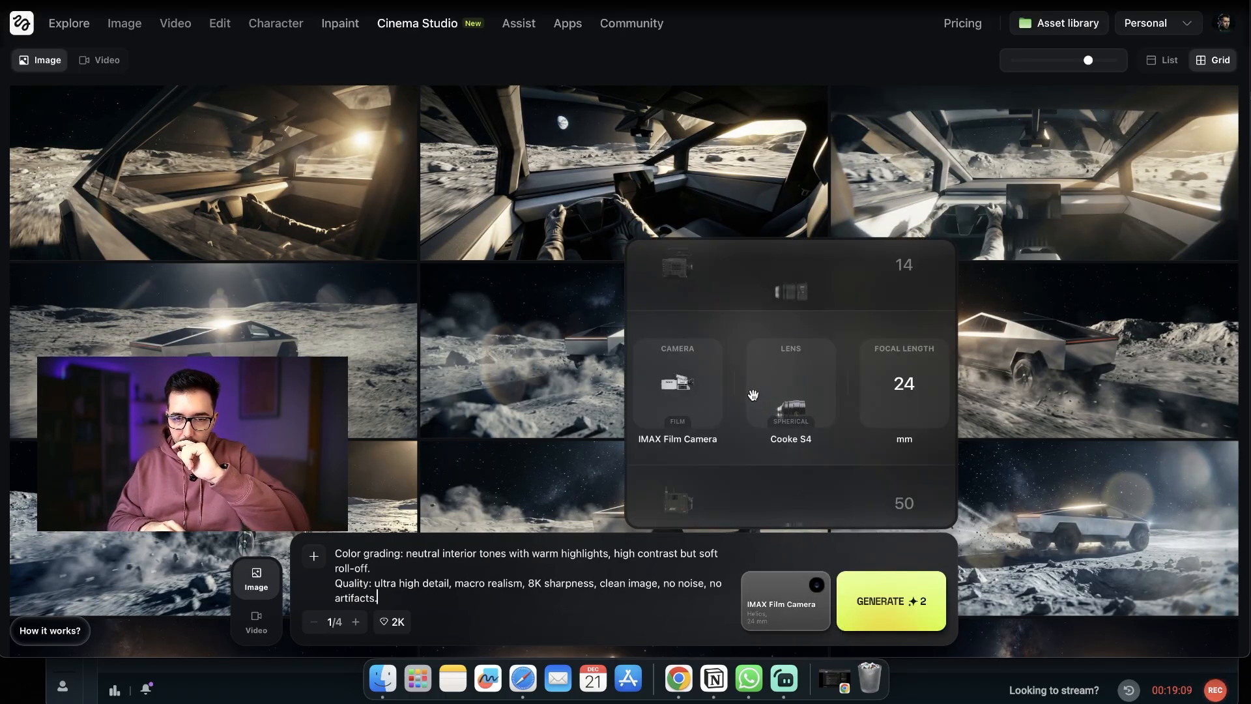
pyautogui.scroll(-1, 753, 395)
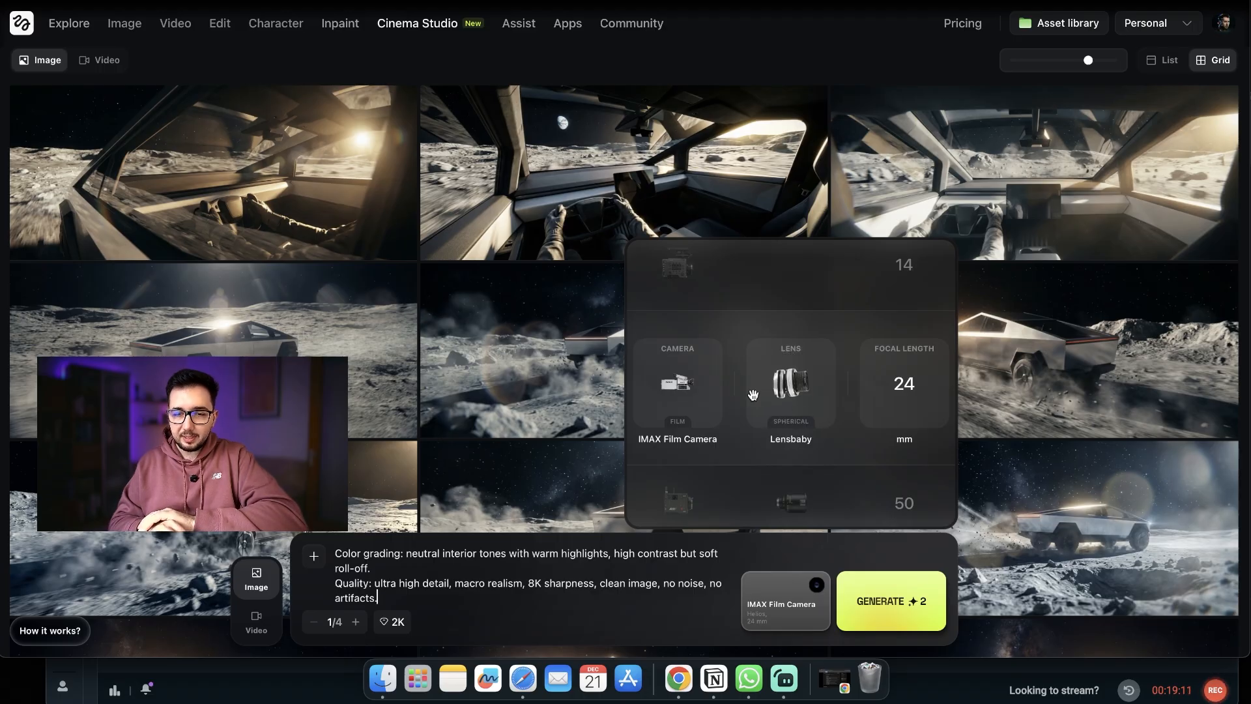
pyautogui.scroll(-3, 753, 395)
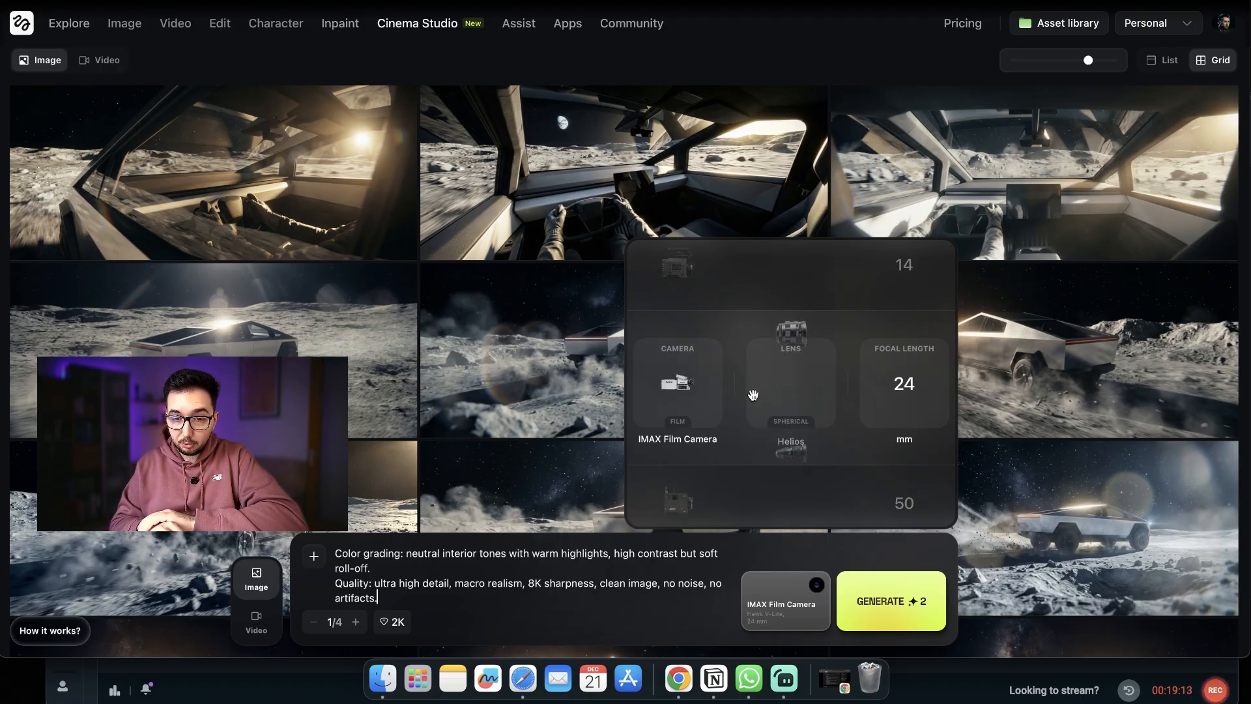
pyautogui.scroll(-4, 753, 394)
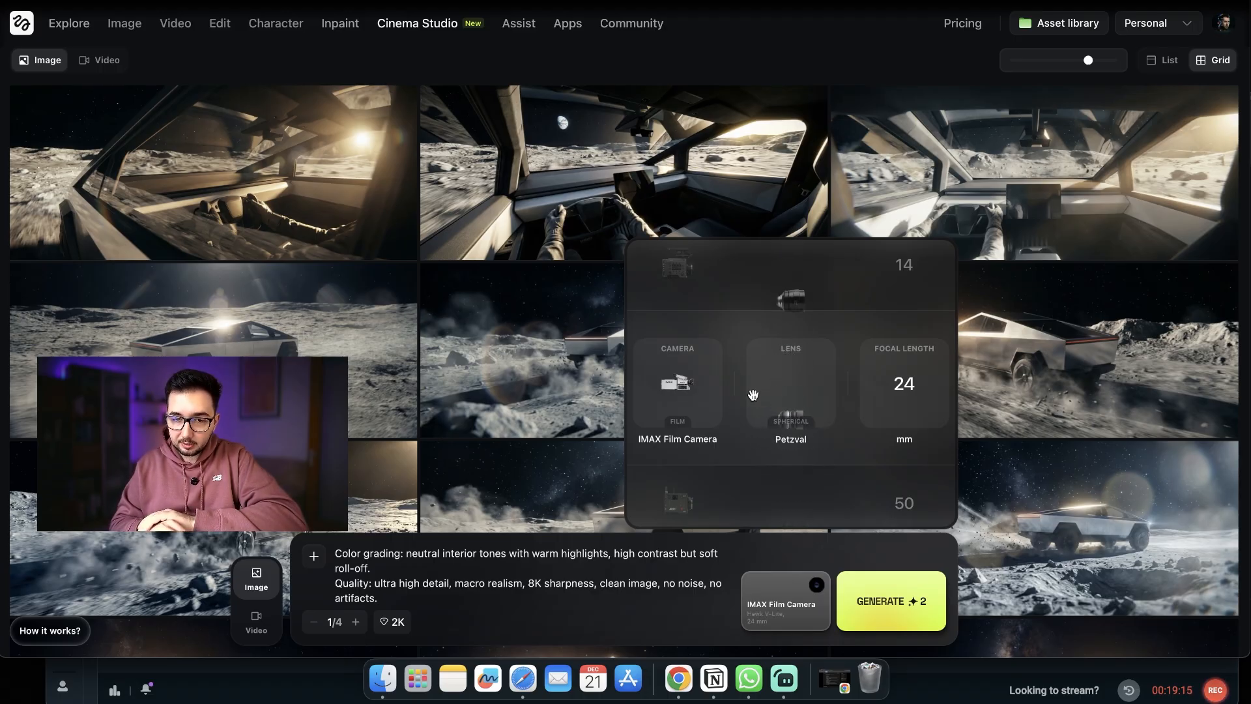
pyautogui.scroll(-3, 753, 395)
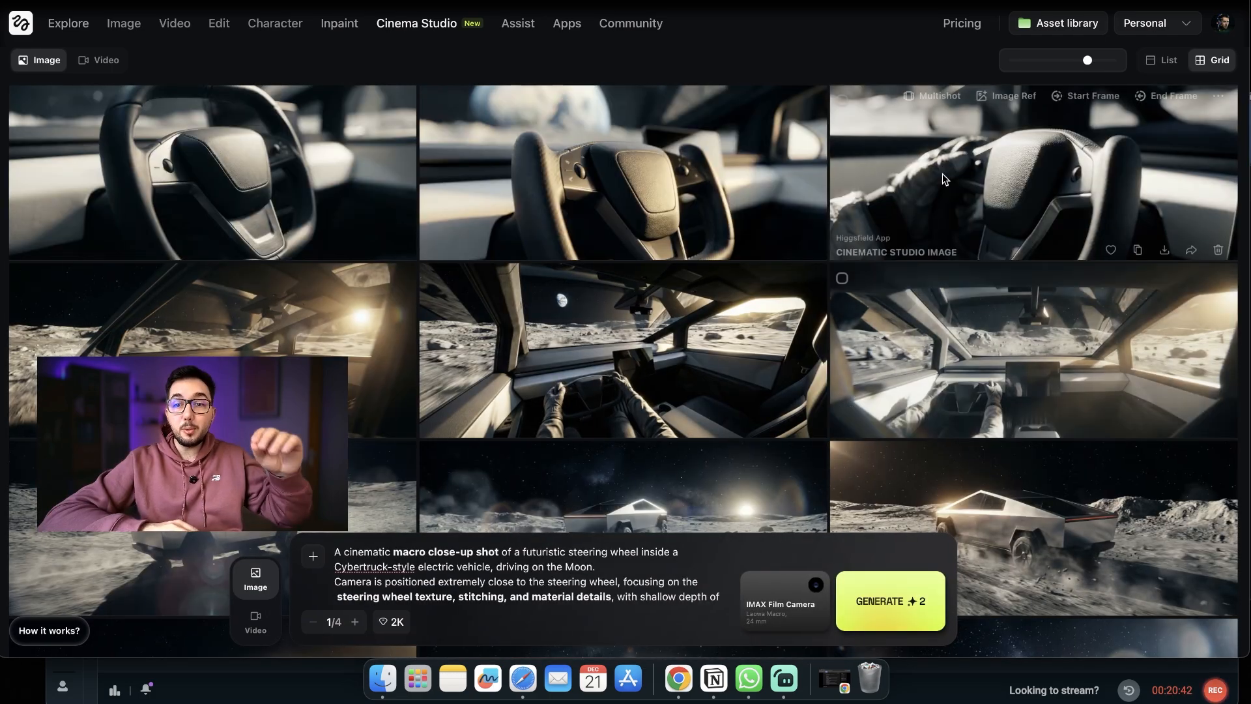
# Step: Examine the three macro steering wheel images enlarged, checking the leather texture, stitching and blurred background
pyautogui.click(330, 168)
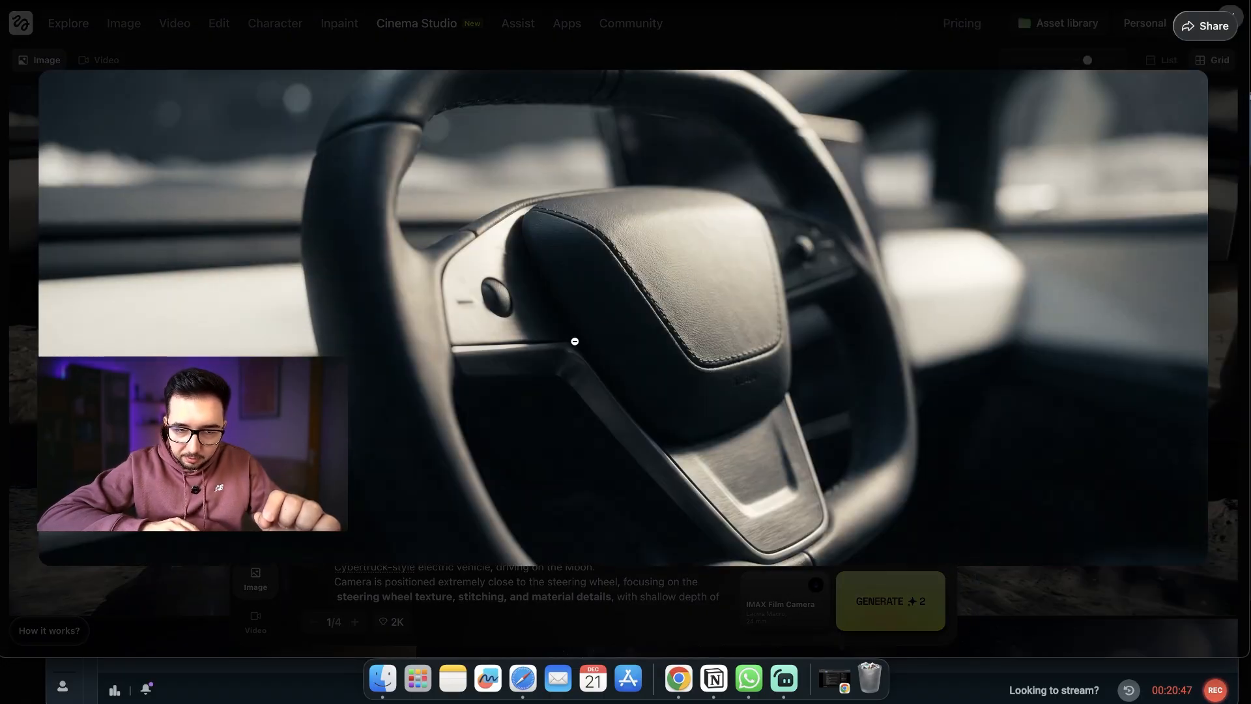
pyautogui.click(758, 37)
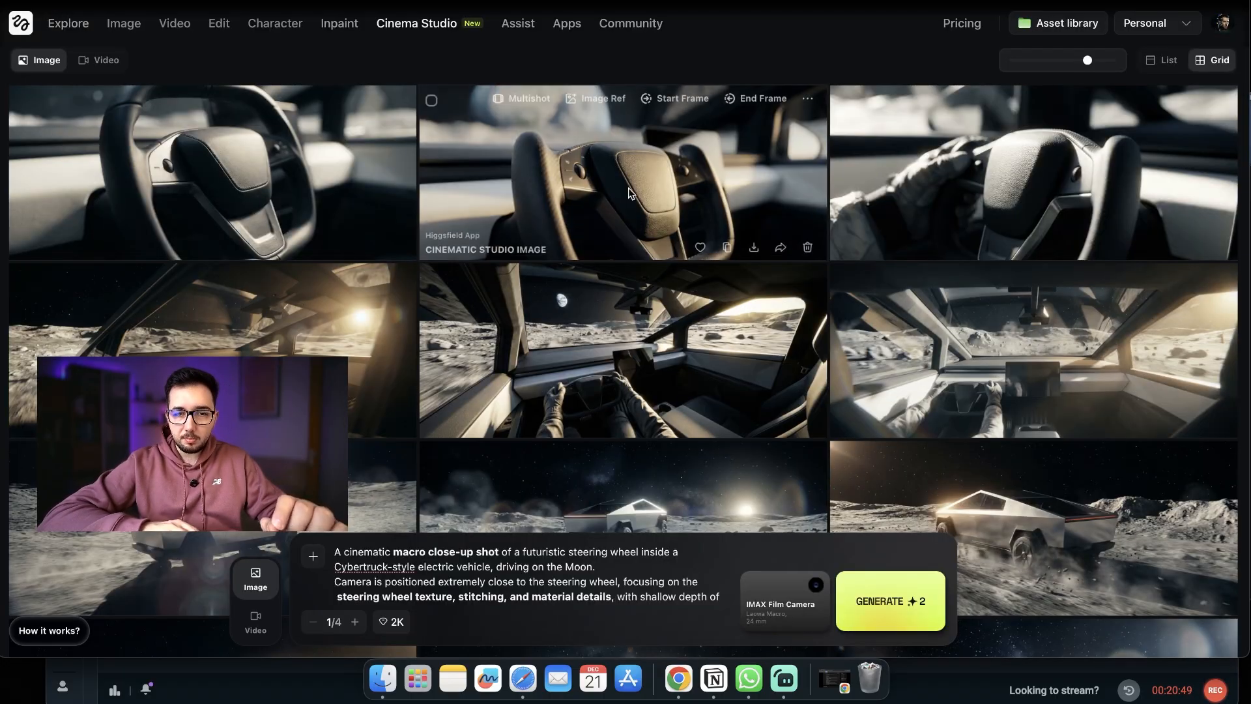
pyautogui.click(493, 147)
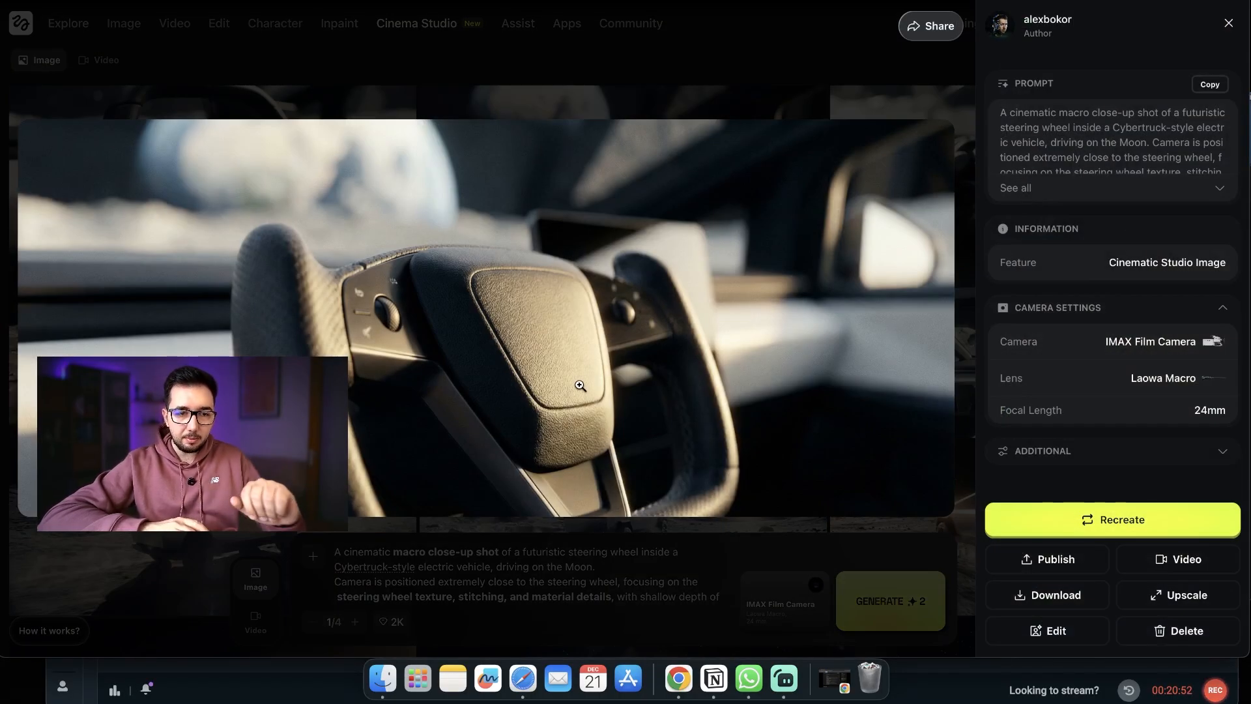
pyautogui.click(563, 327)
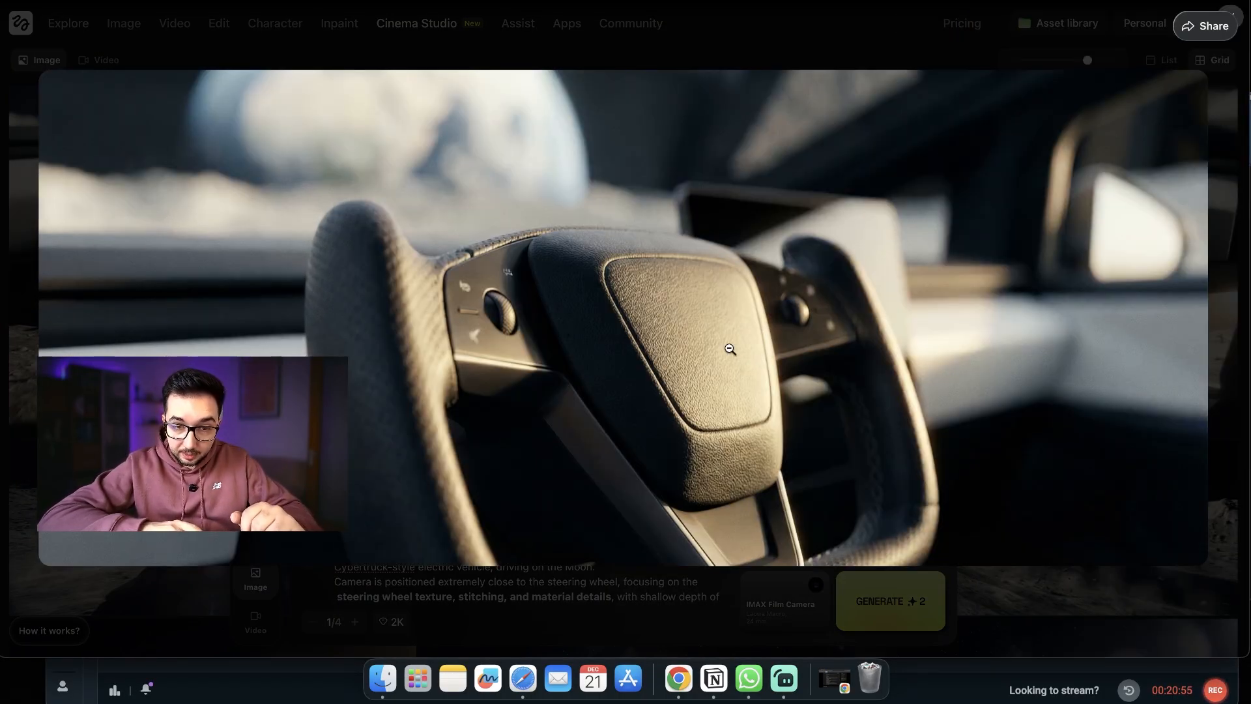
pyautogui.click(762, 23)
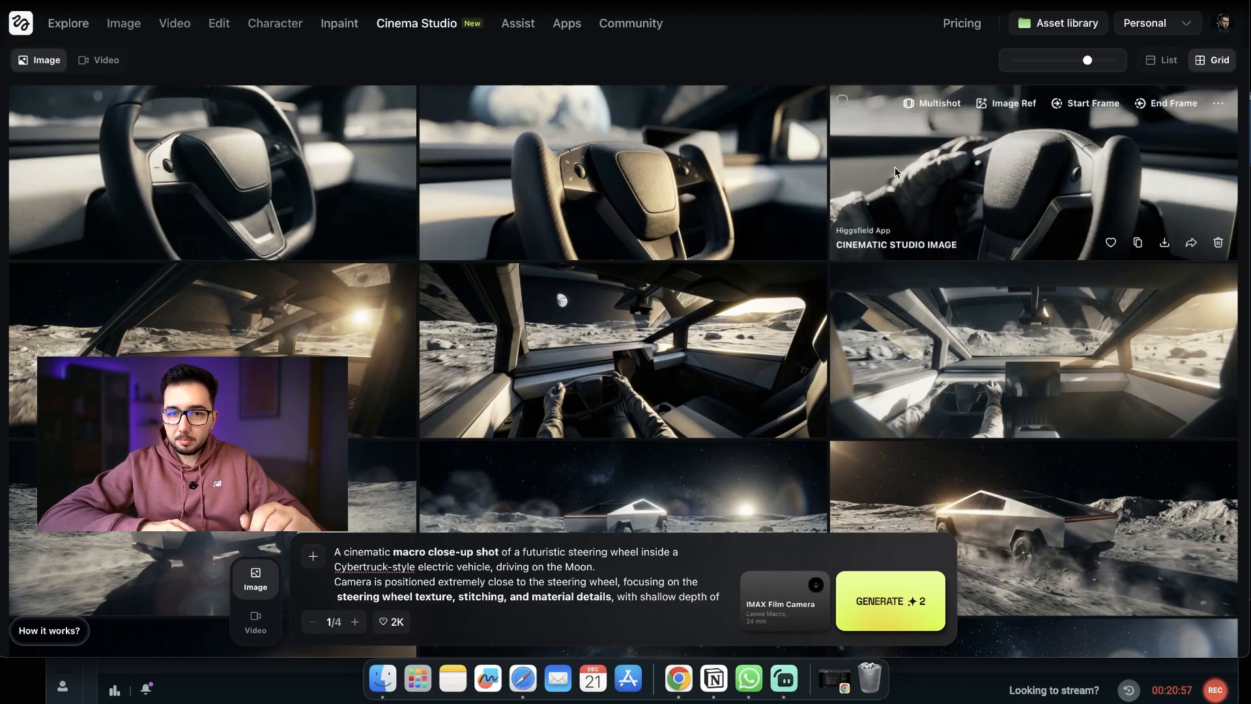
pyautogui.click(926, 155)
pyautogui.click(437, 317)
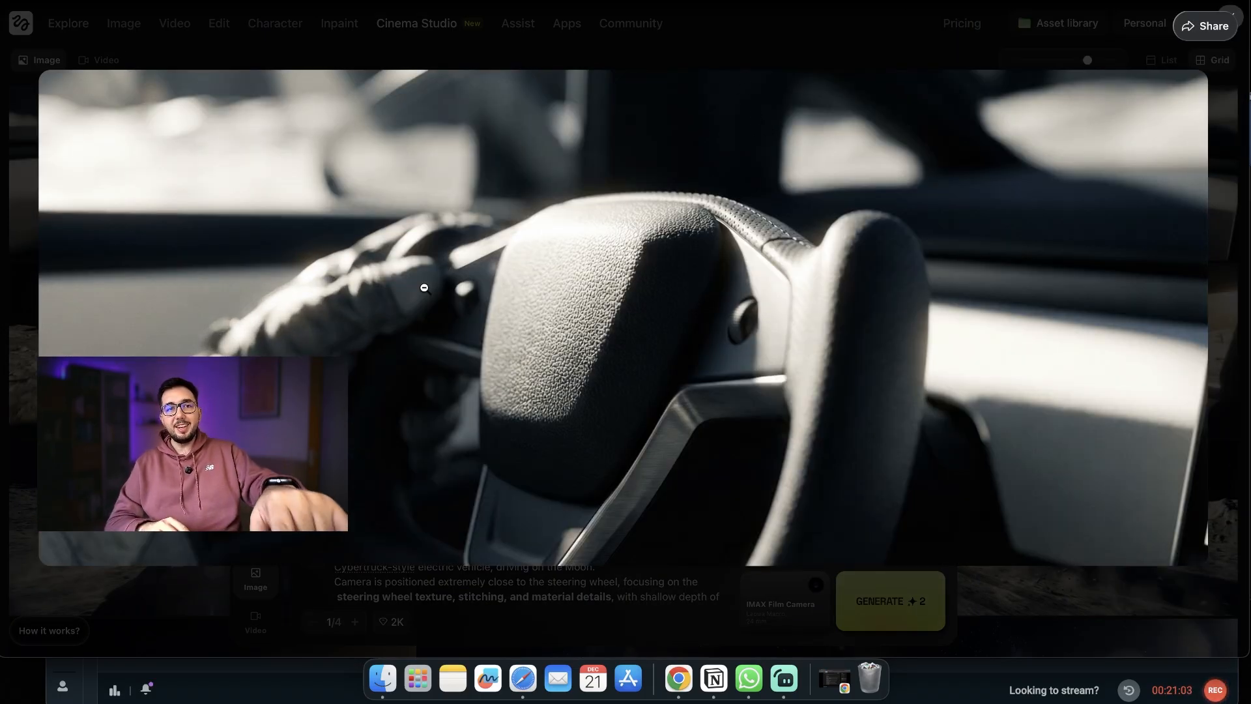
pyautogui.click(646, 47)
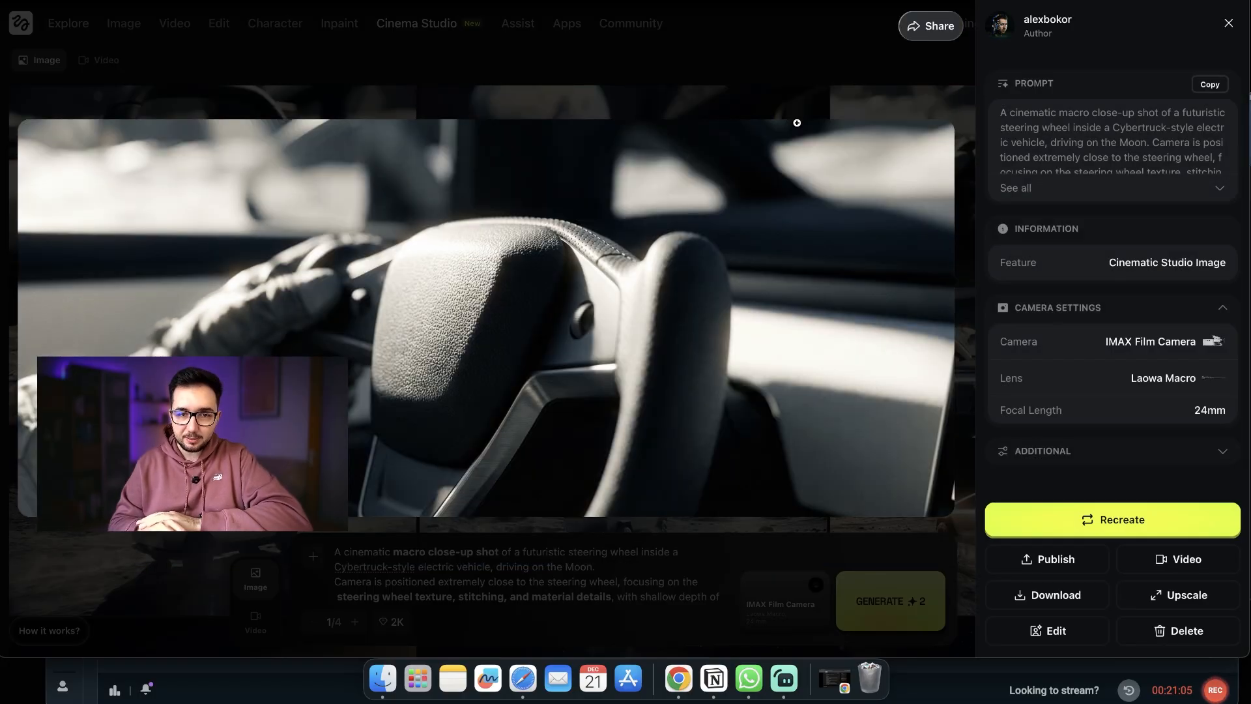
pyautogui.click(811, 94)
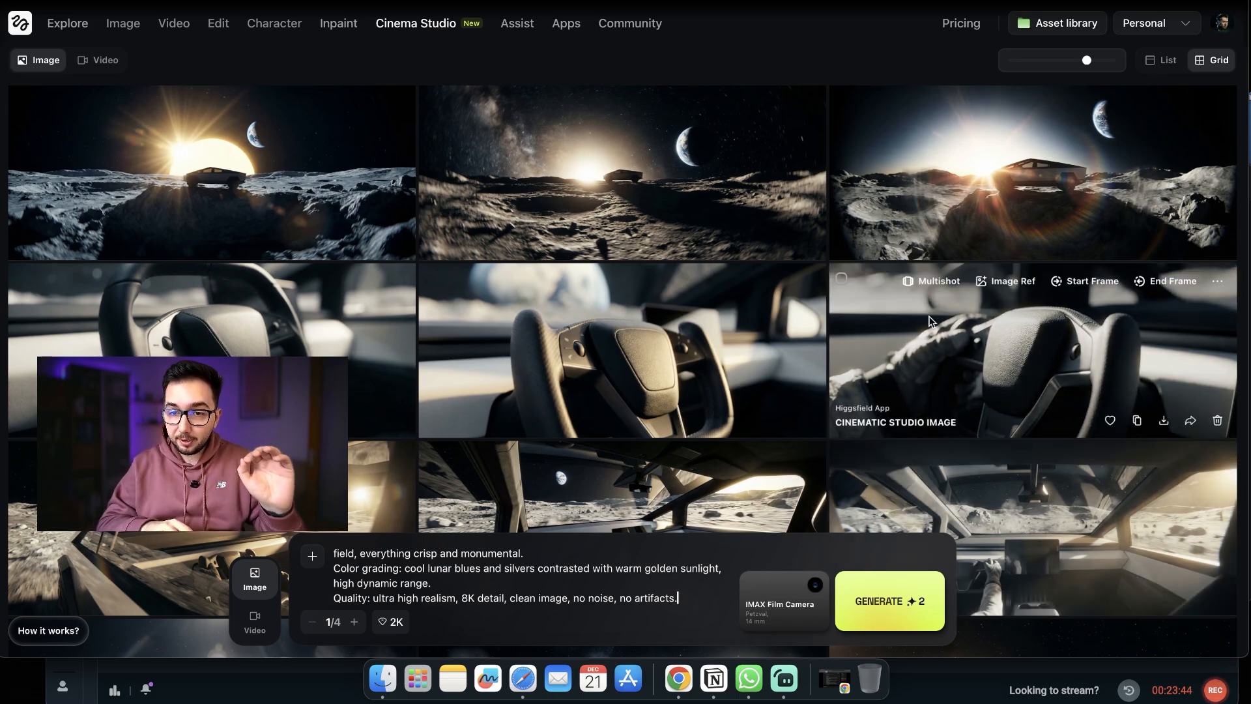
# Step: Preview the three ultra-wide final shots and download the one with the large Cybertruck silhouette and circular lens flare
pyautogui.click(459, 251)
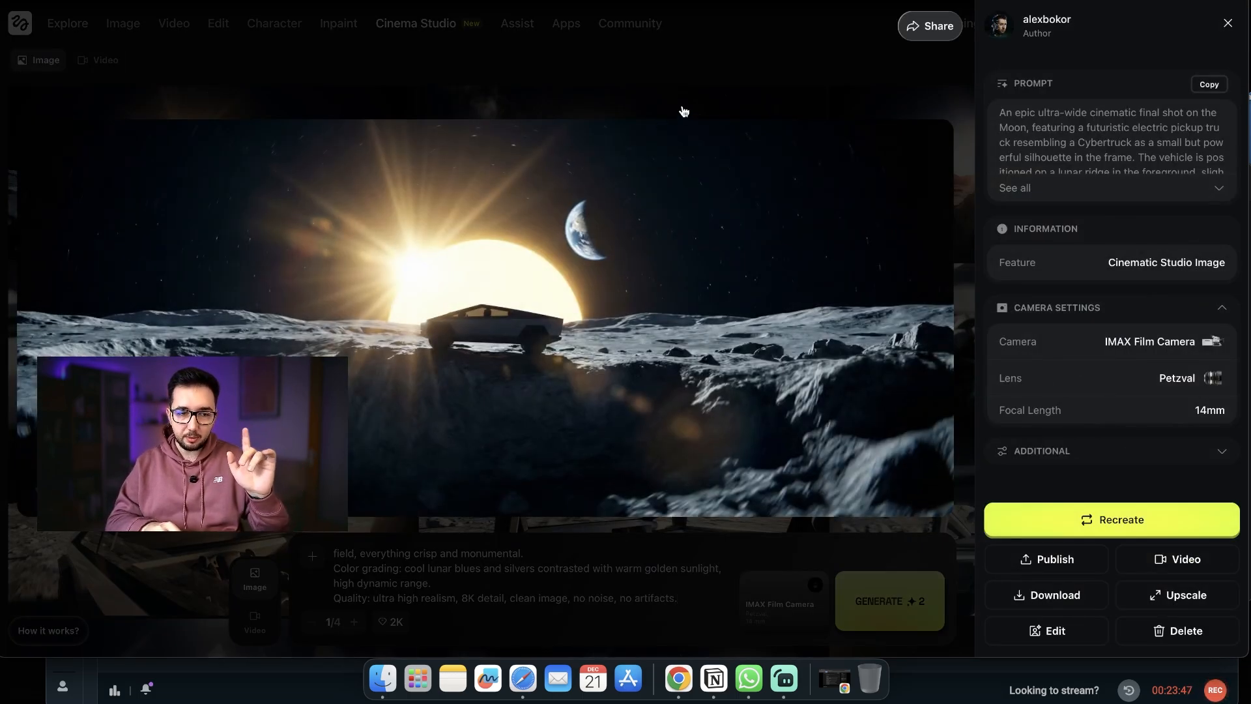
pyautogui.click(738, 81)
pyautogui.click(724, 170)
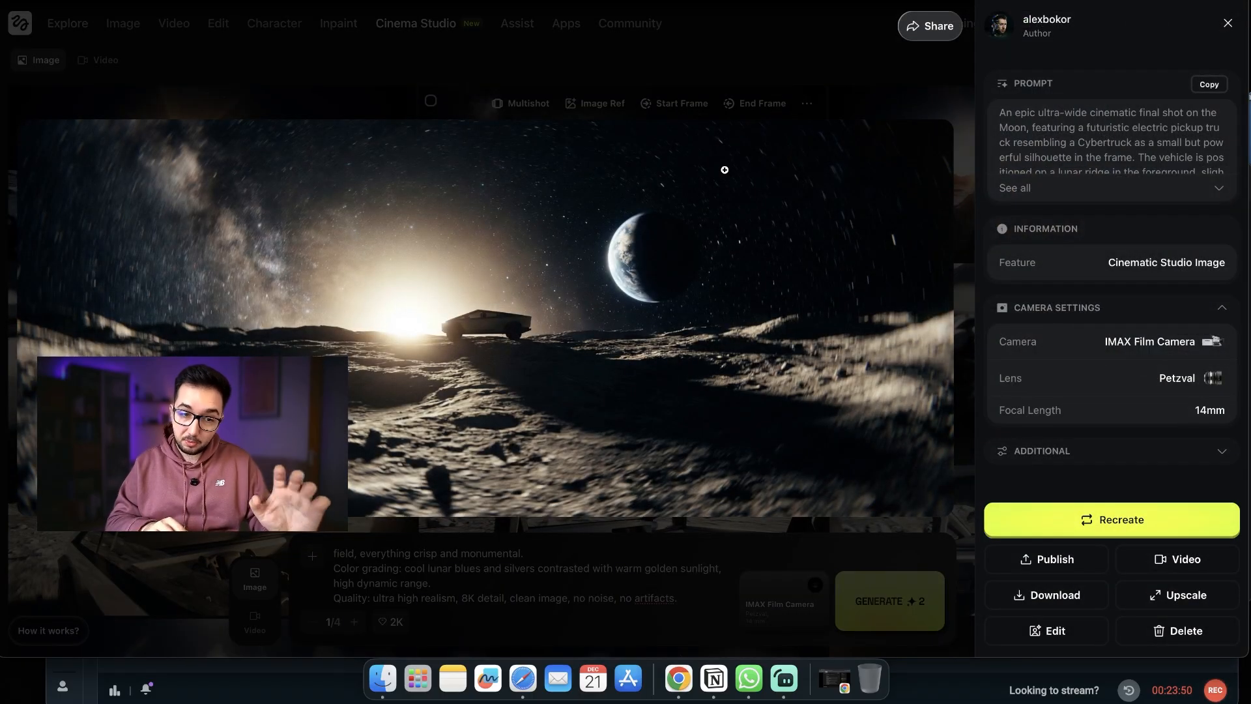
pyautogui.click(793, 58)
pyautogui.click(1003, 158)
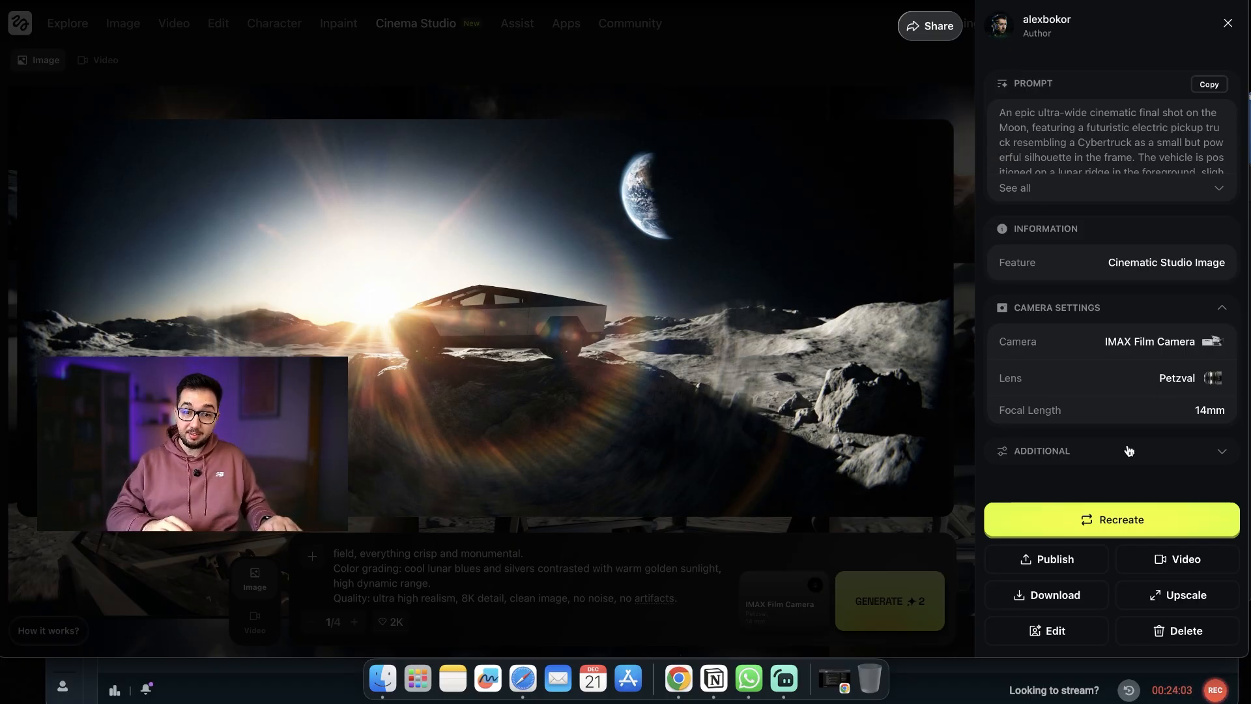
pyautogui.click(1056, 594)
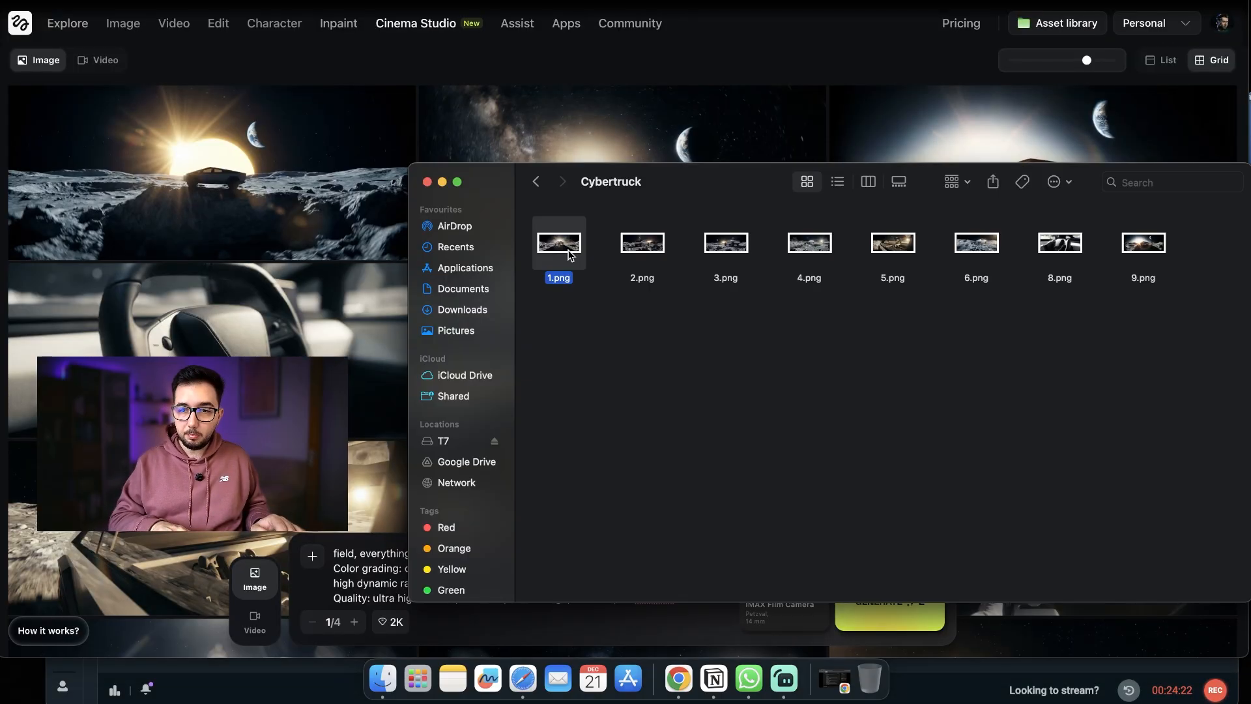
# Step: Preview the saved Cybertruck images from 1.png onward in sequence, comparing the exterior, cabin and steering wheel shots
pyautogui.press('space')
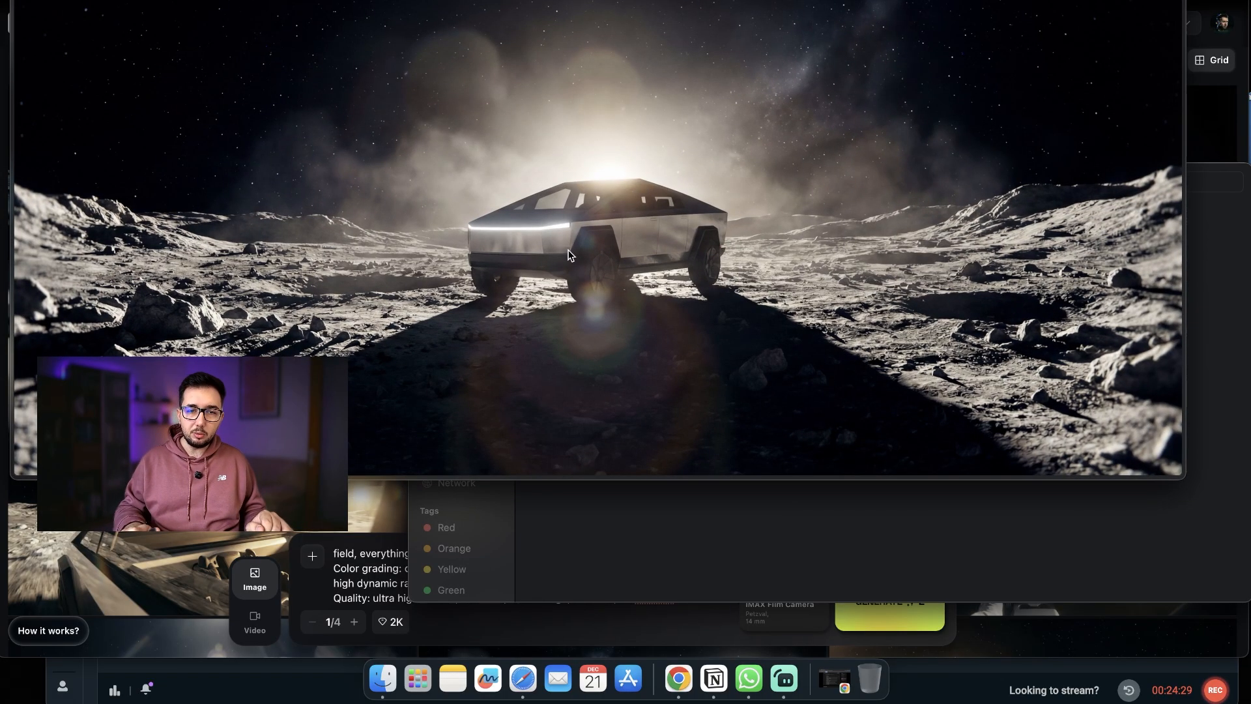
pyautogui.press('Right')
pyautogui.press('Right')
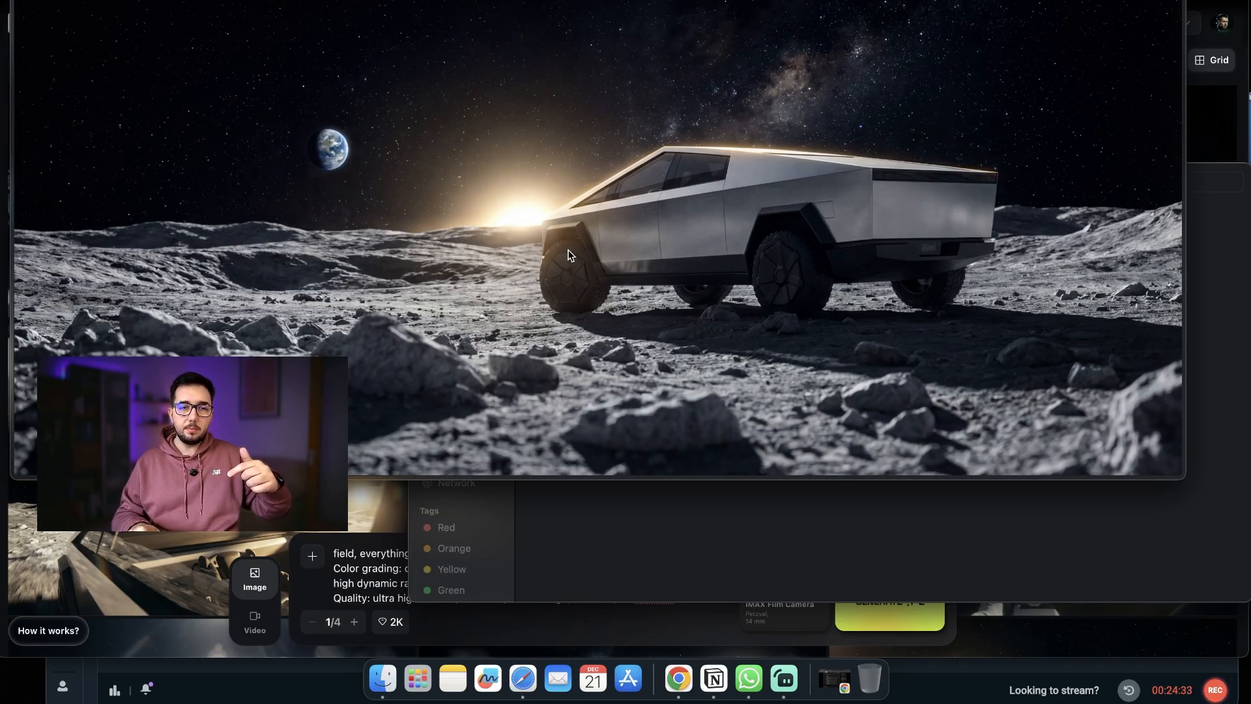
pyautogui.press('Right')
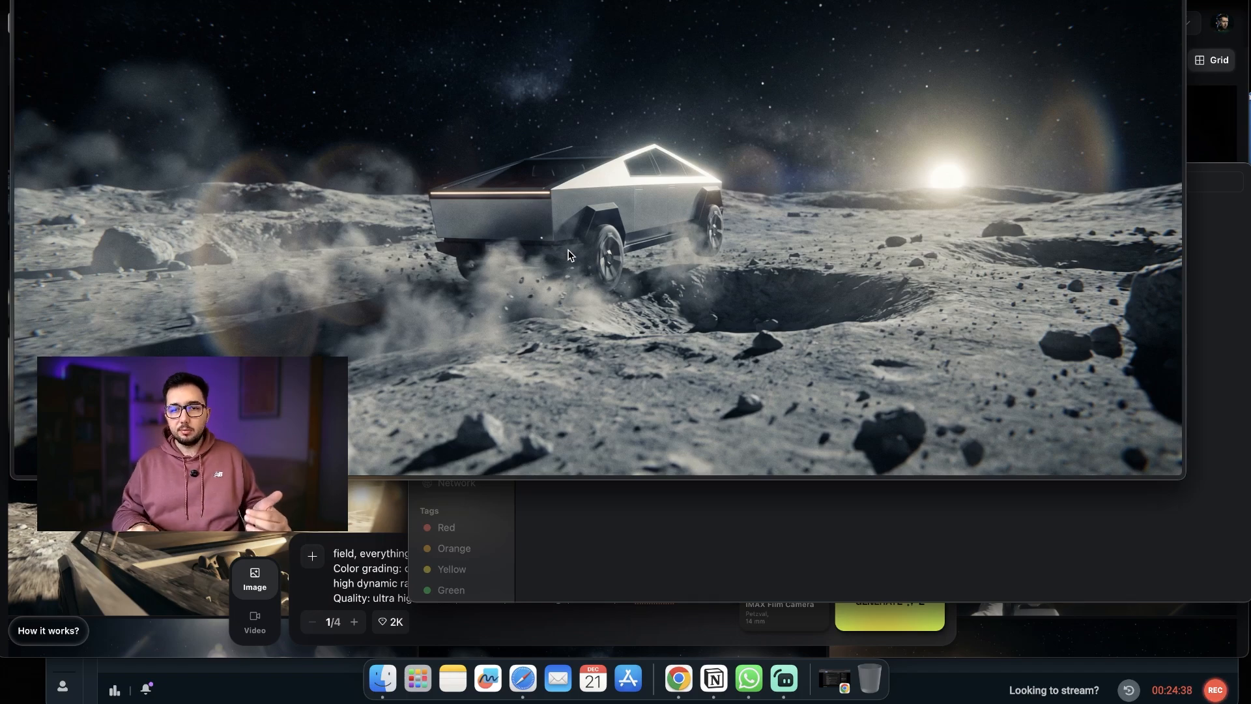
pyautogui.press('Right')
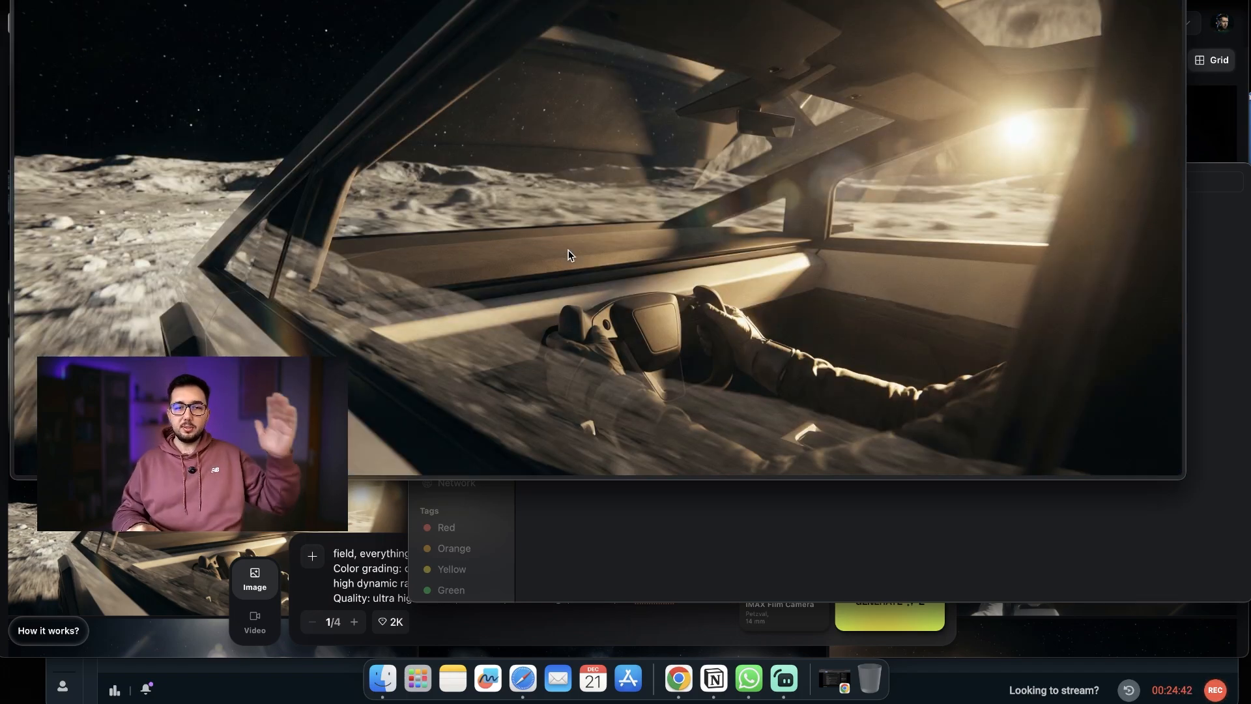
pyautogui.press('Right')
pyautogui.press('Right')
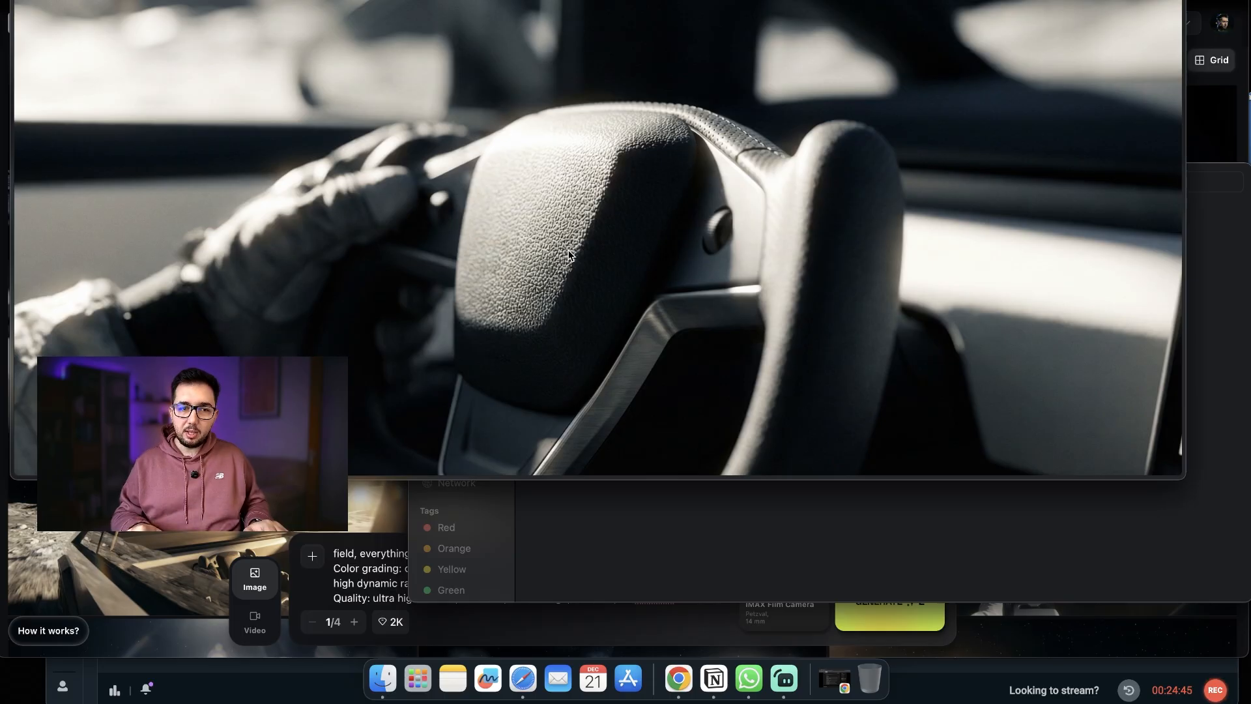
pyautogui.press('Right')
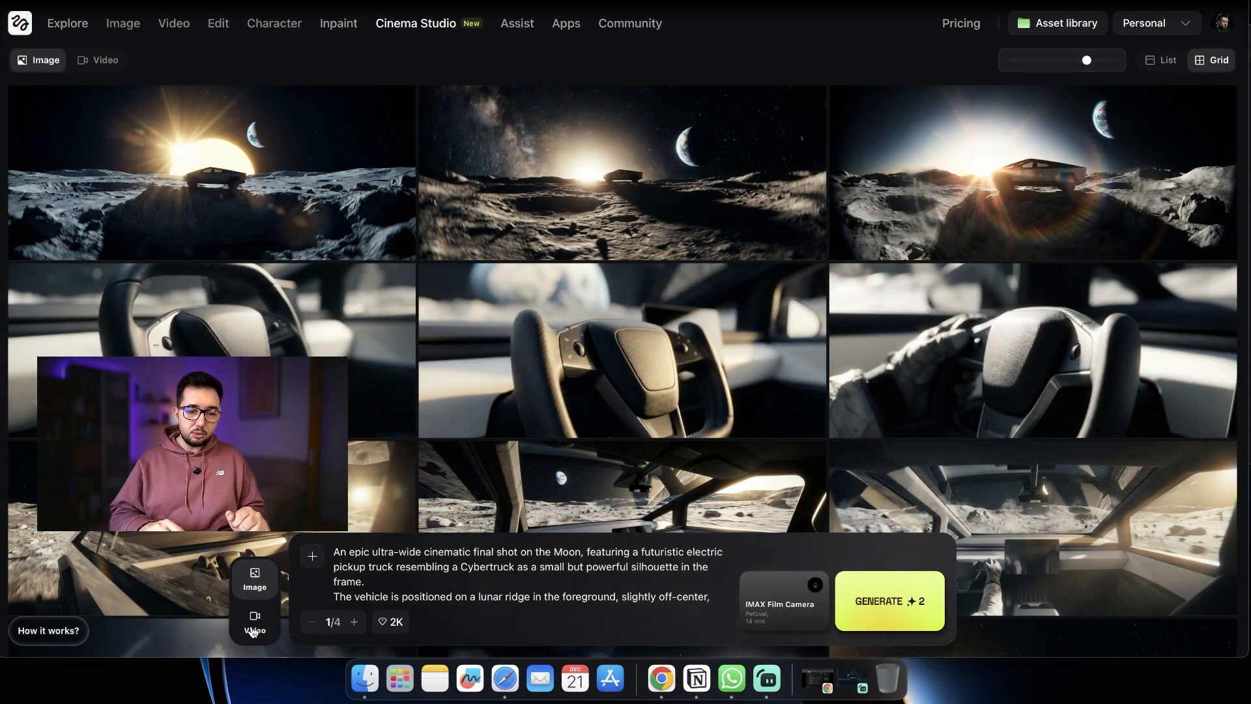
# Step: Switch Cinema Studio to video generation and set 1.png from the Cybertruck folder as the start frame
pyautogui.click(254, 624)
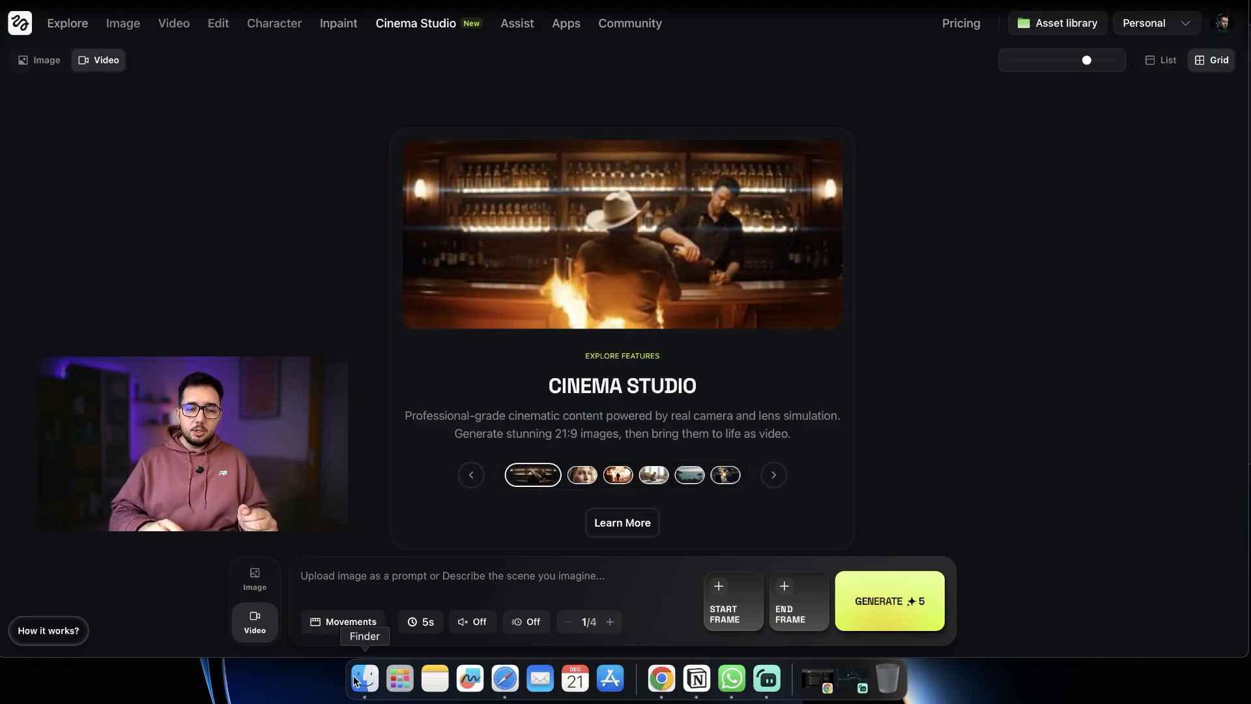
pyautogui.click(375, 686)
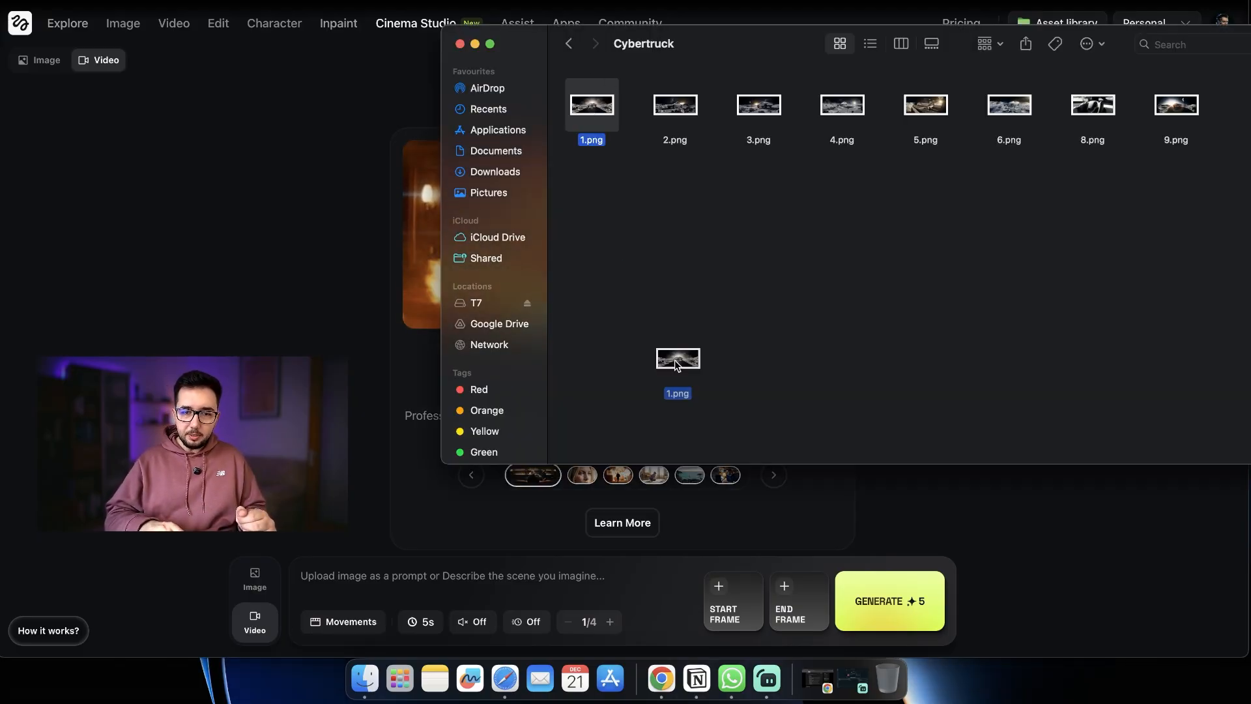
pyautogui.click(710, 594)
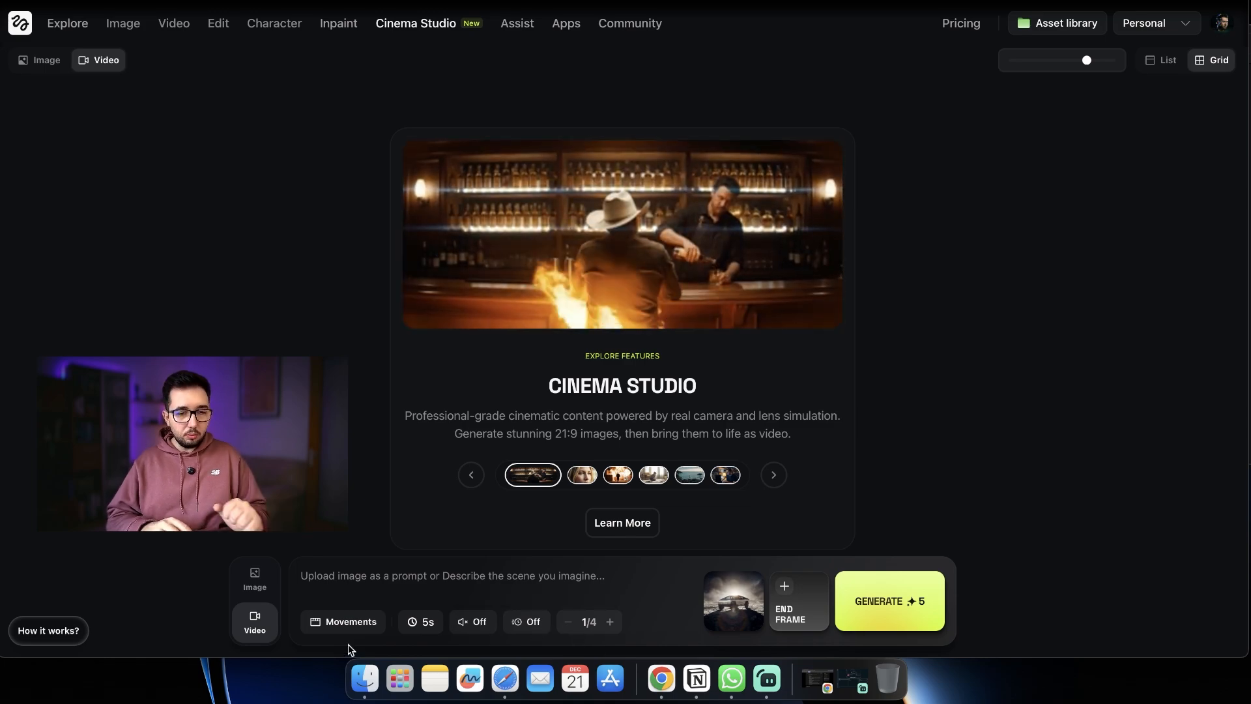
# Step: Browse the camera movement presets and choose Jib up for the video
pyautogui.click(364, 622)
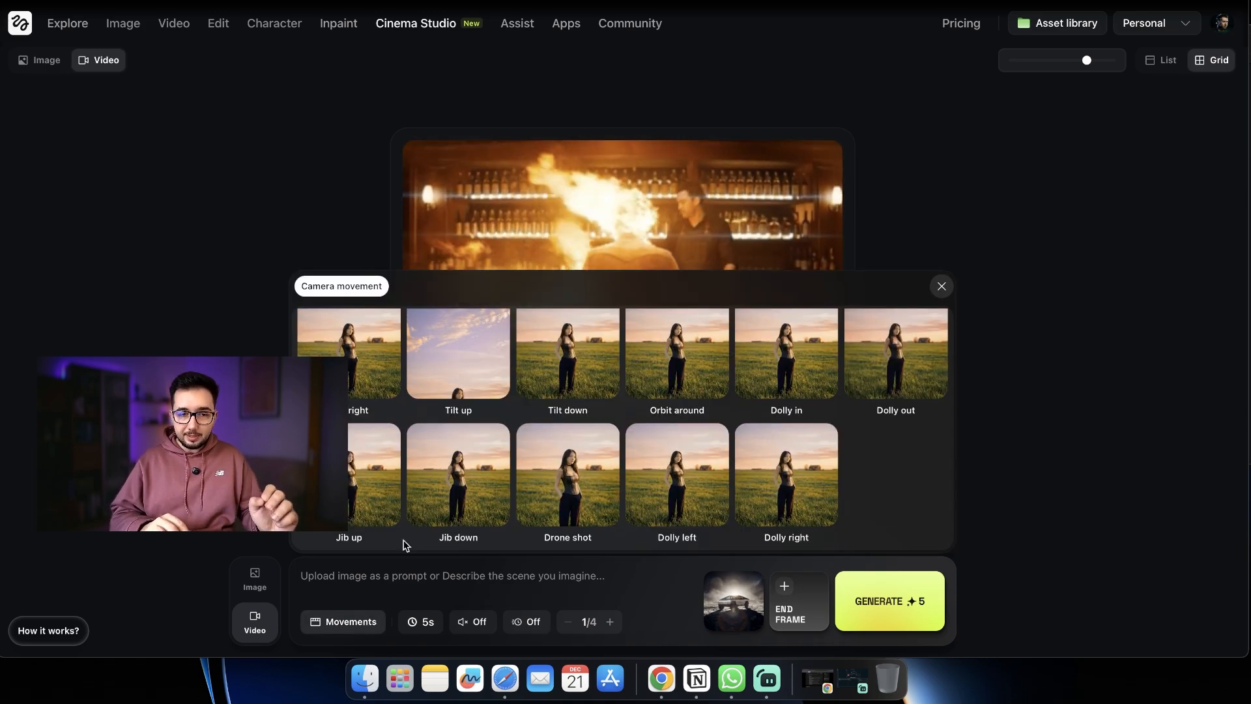
pyautogui.scroll(3, 402, 545)
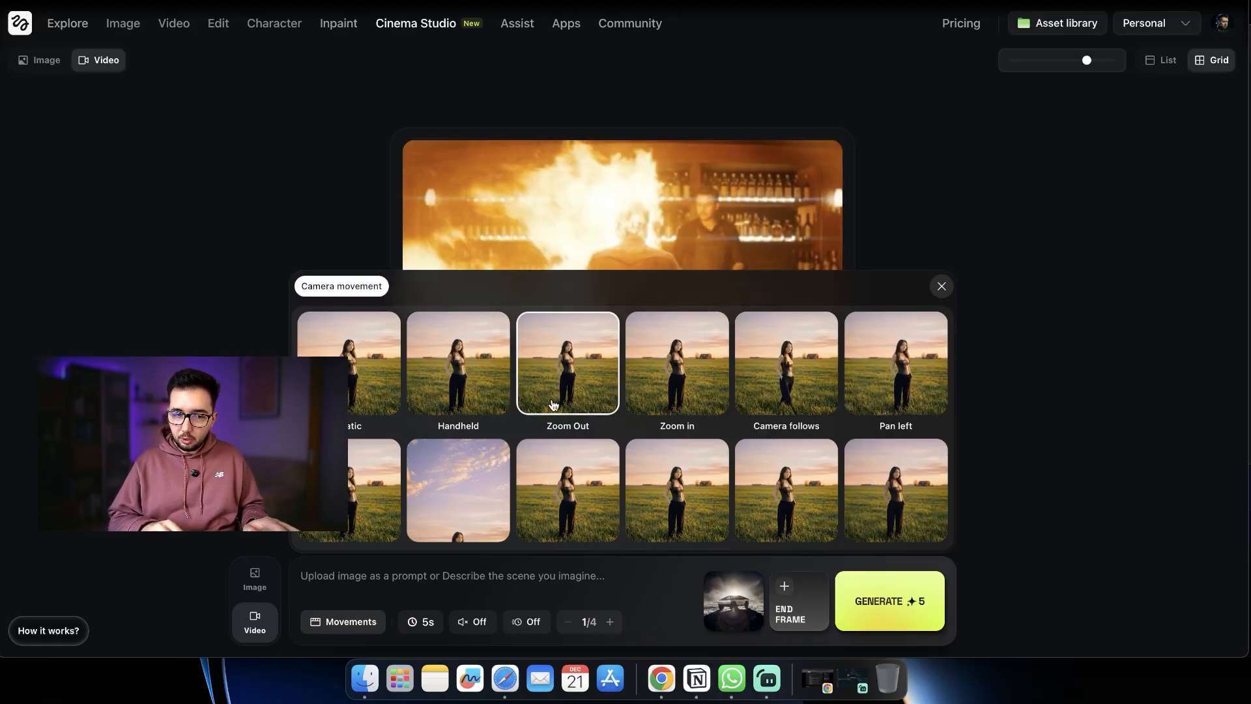
pyautogui.scroll(-2, 495, 424)
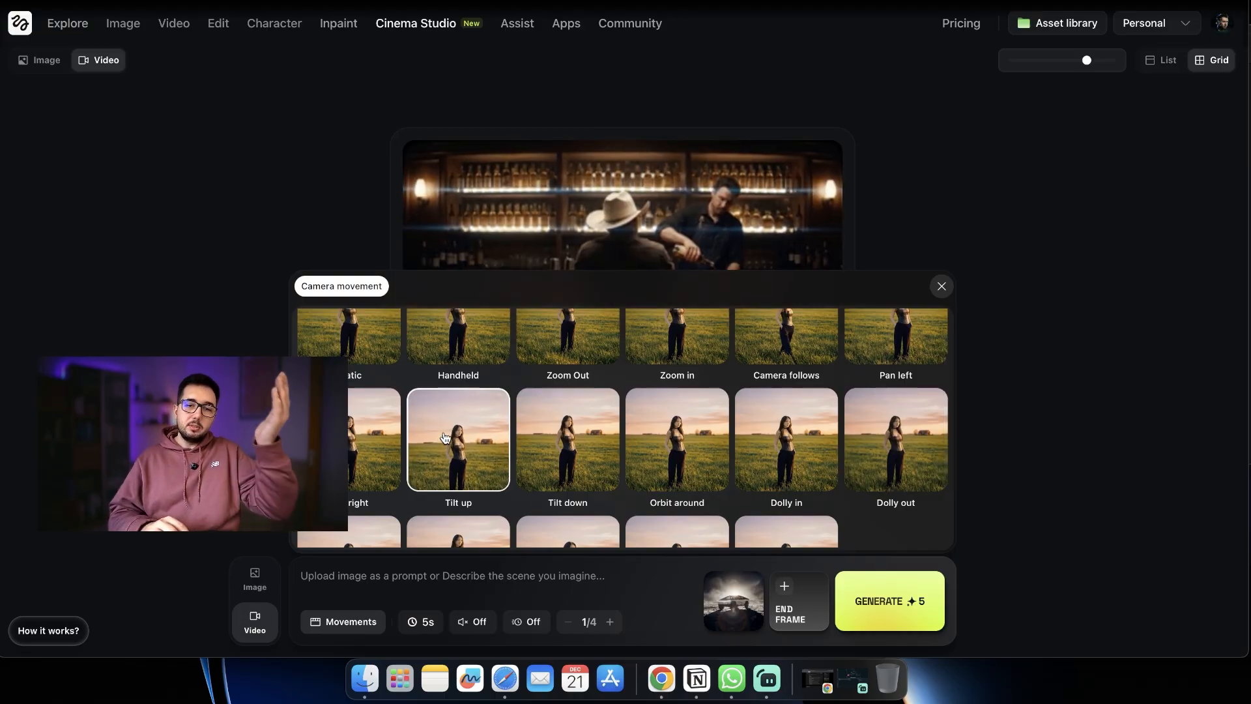
pyautogui.scroll(-1, 567, 429)
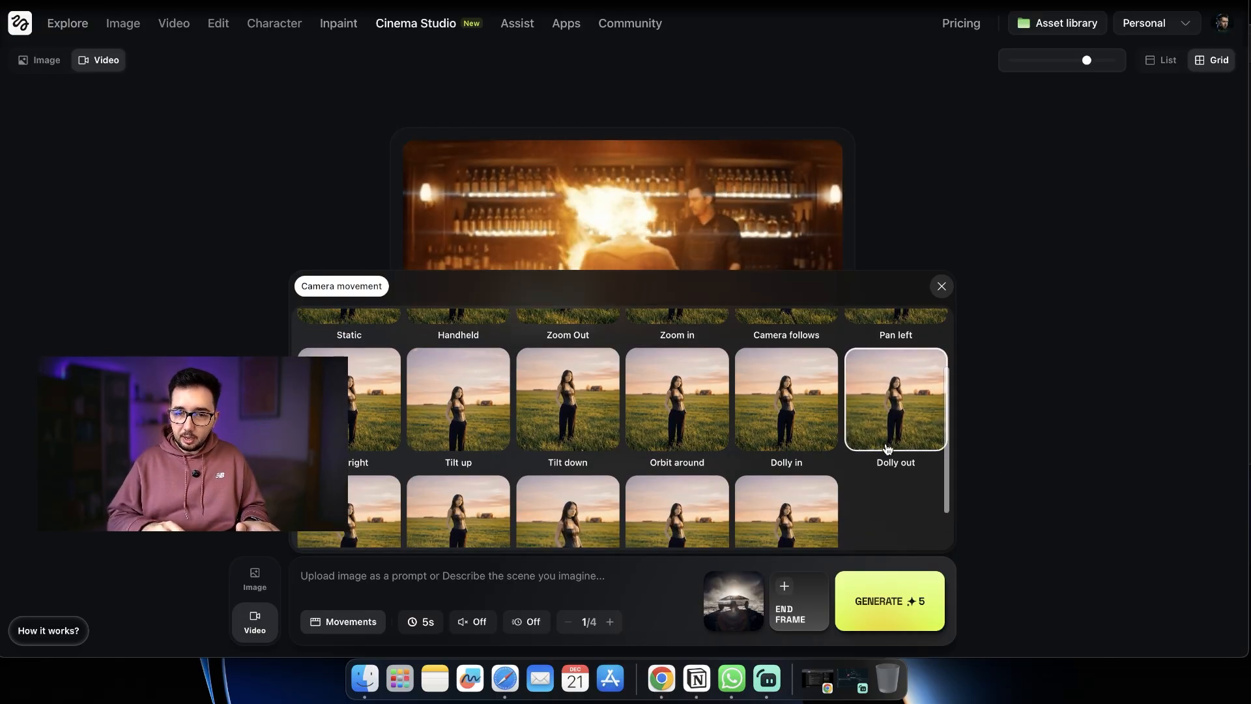
pyautogui.scroll(-2, 456, 417)
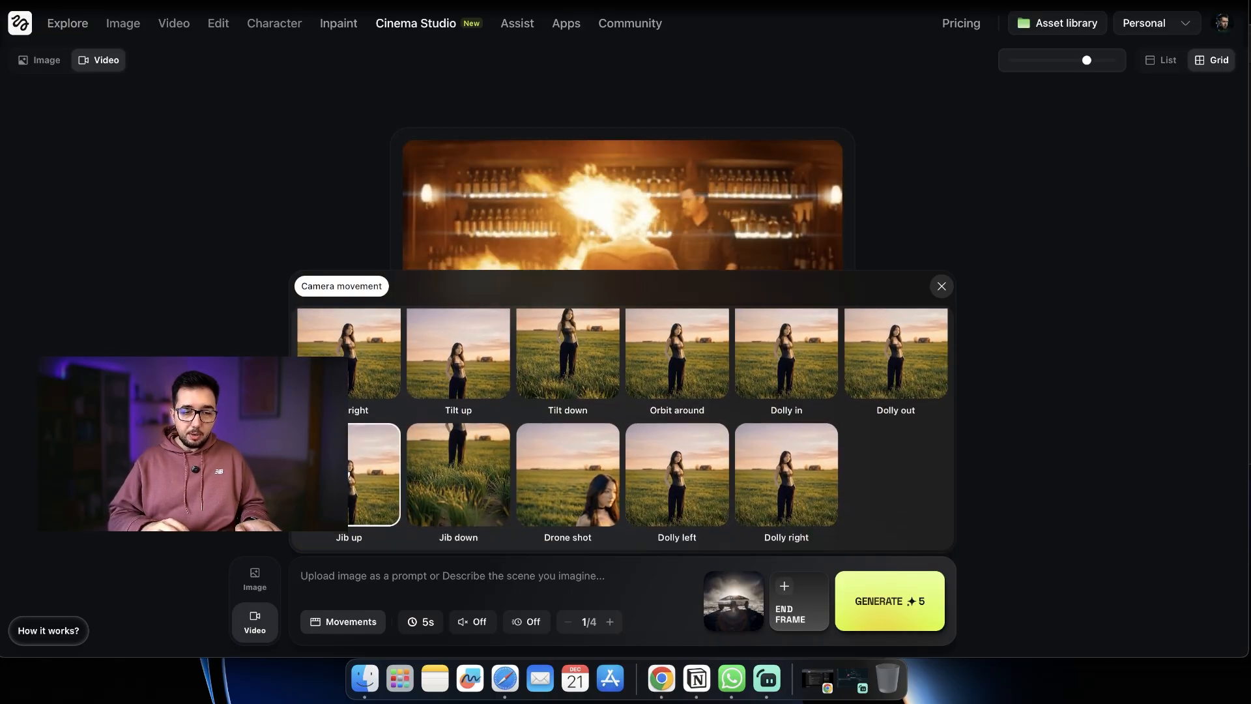
pyautogui.click(375, 473)
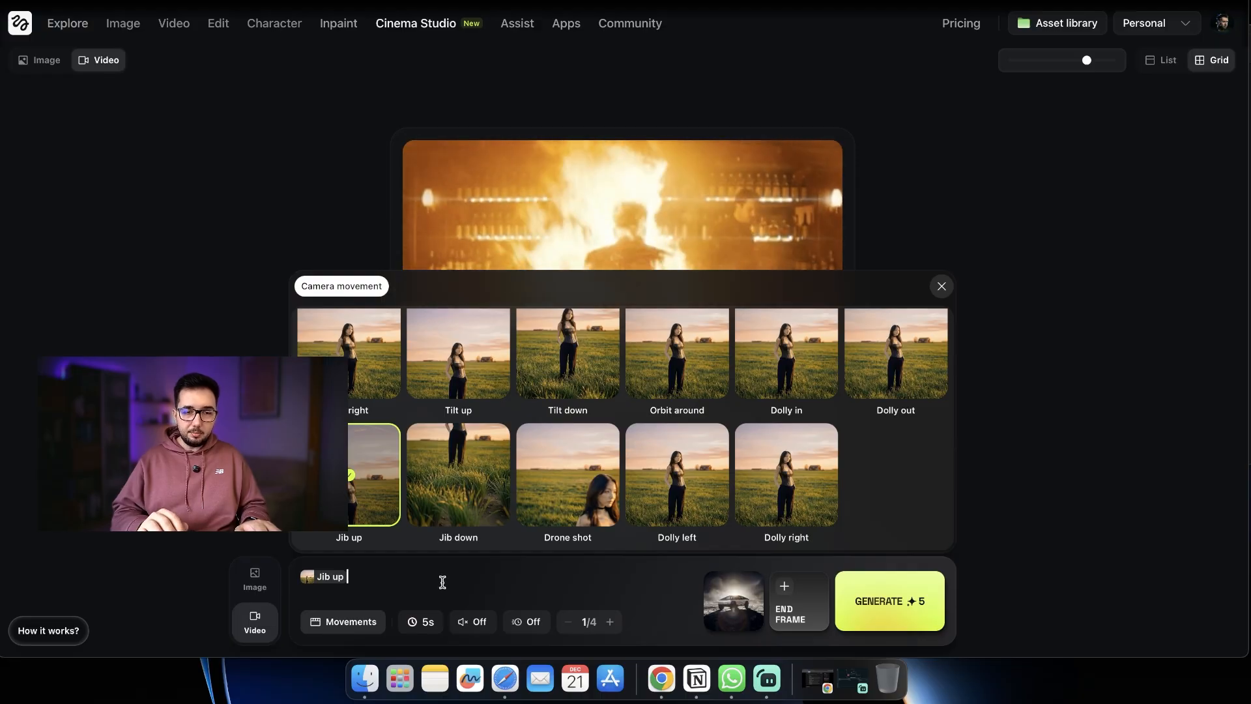
# Step: Paste the ultra-wide lunar final shot prompt after the Jib up preset and generate two 5-second videos
pyautogui.press('super+v')
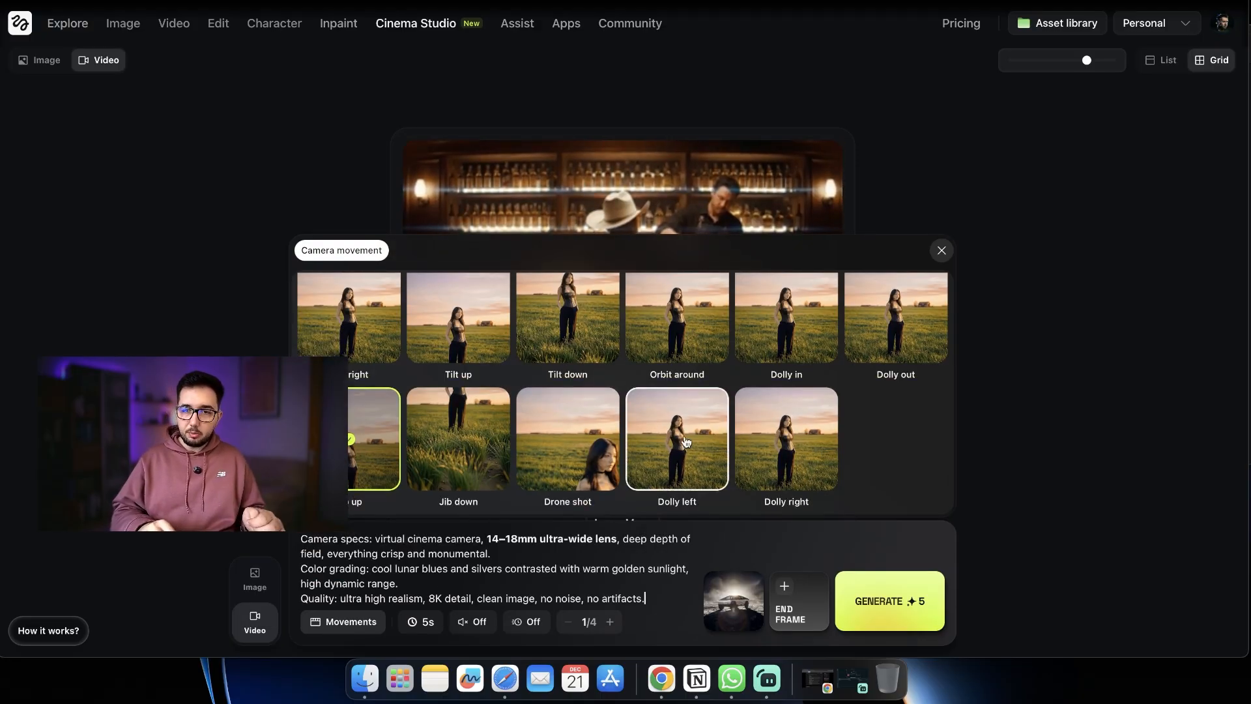
pyautogui.click(923, 602)
pyautogui.click(924, 602)
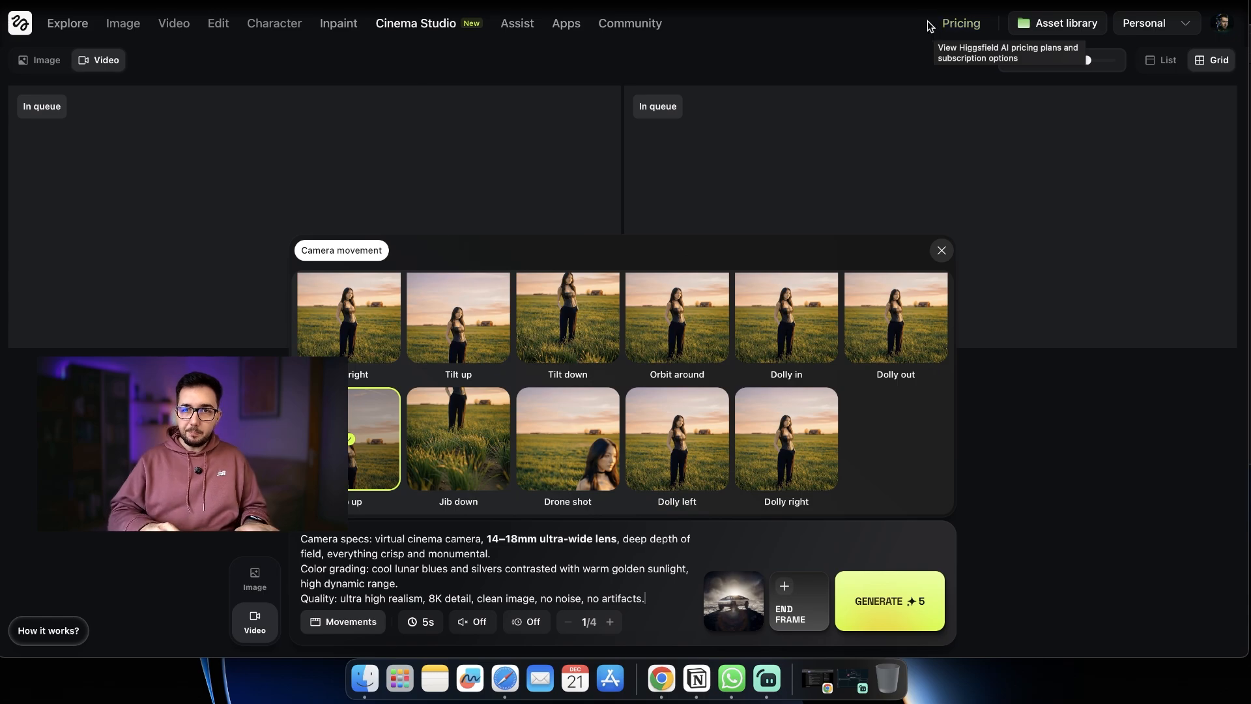
# Step: Check 2.png, replace the video prompt with the cinematic rapid orbit shot text, and remove the existing start frame
pyautogui.press('super+Tab')
pyautogui.click(675, 108)
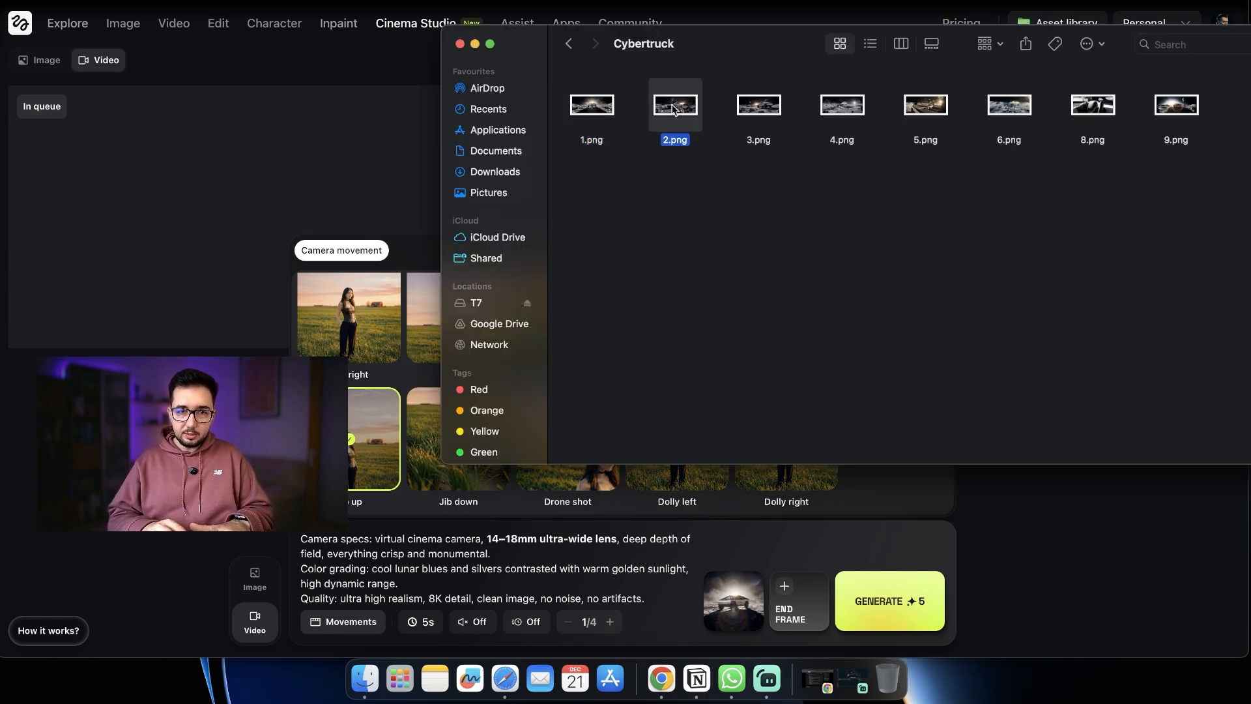
pyautogui.press('space')
pyautogui.moveTo(833, 566); pyautogui.dragTo(368, 145)
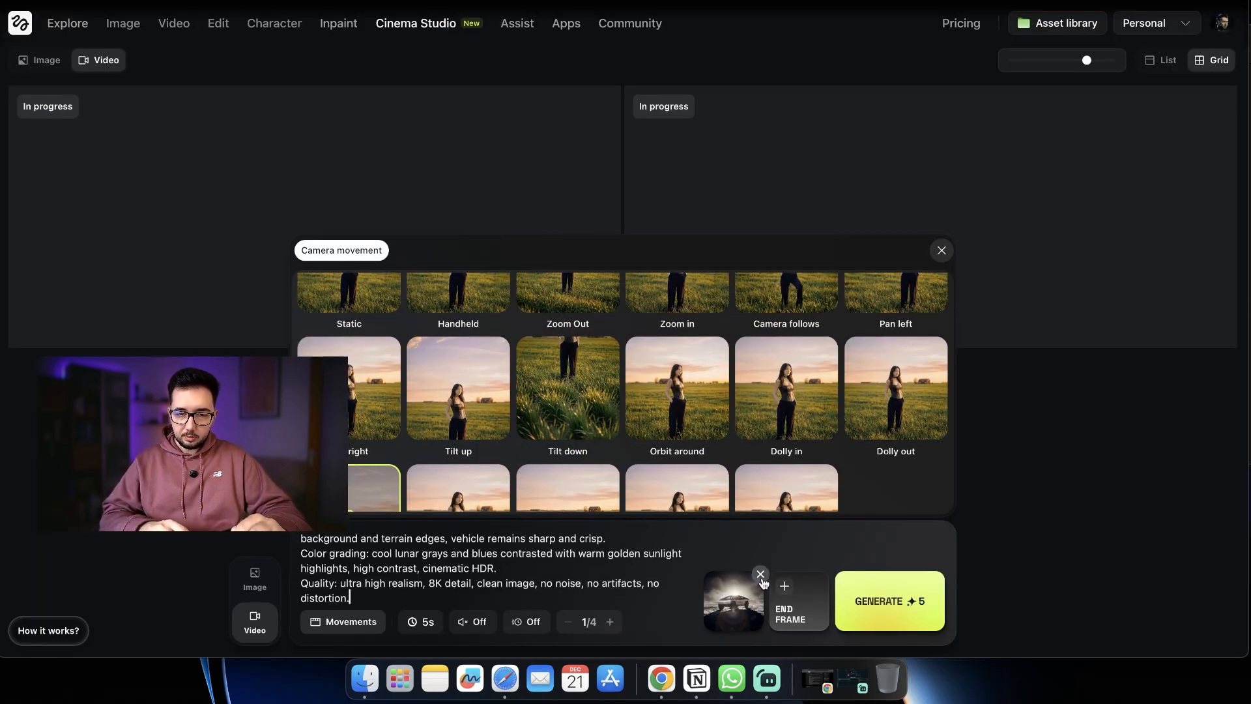
pyautogui.click(757, 593)
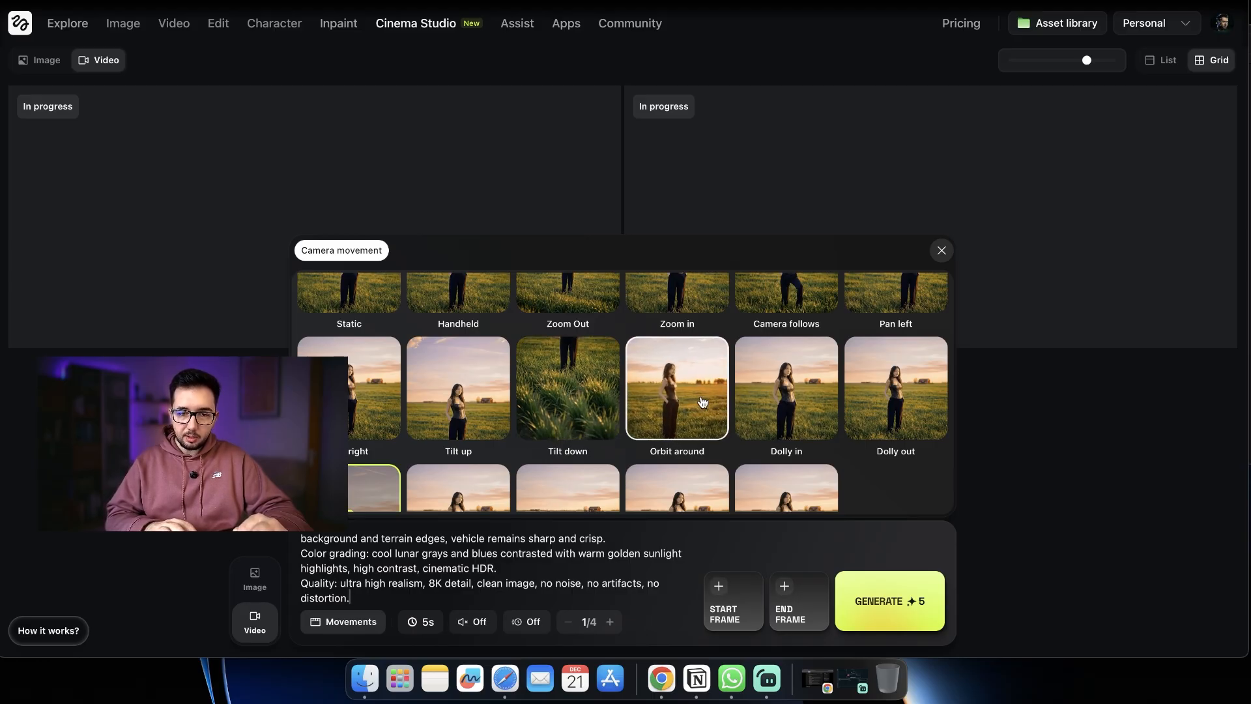
# Step: Preview 2.png in the Cybertruck folder and set it as the video's start frame
pyautogui.click(365, 678)
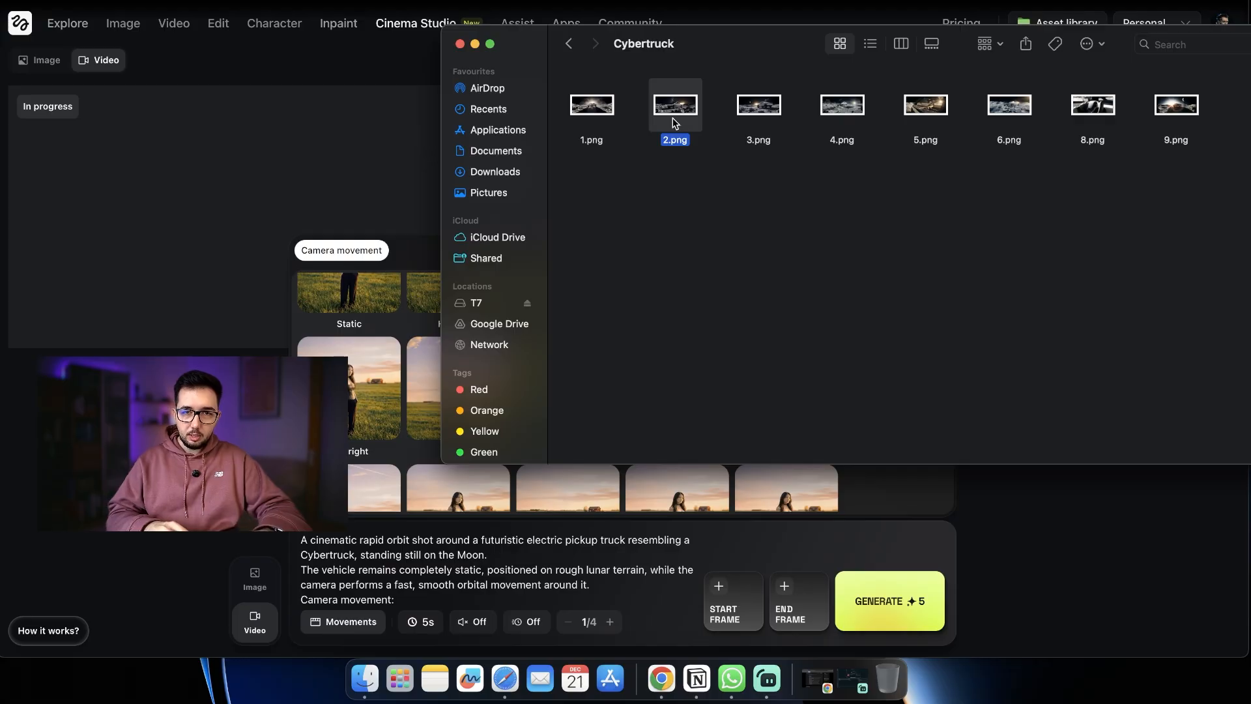
pyautogui.press('space')
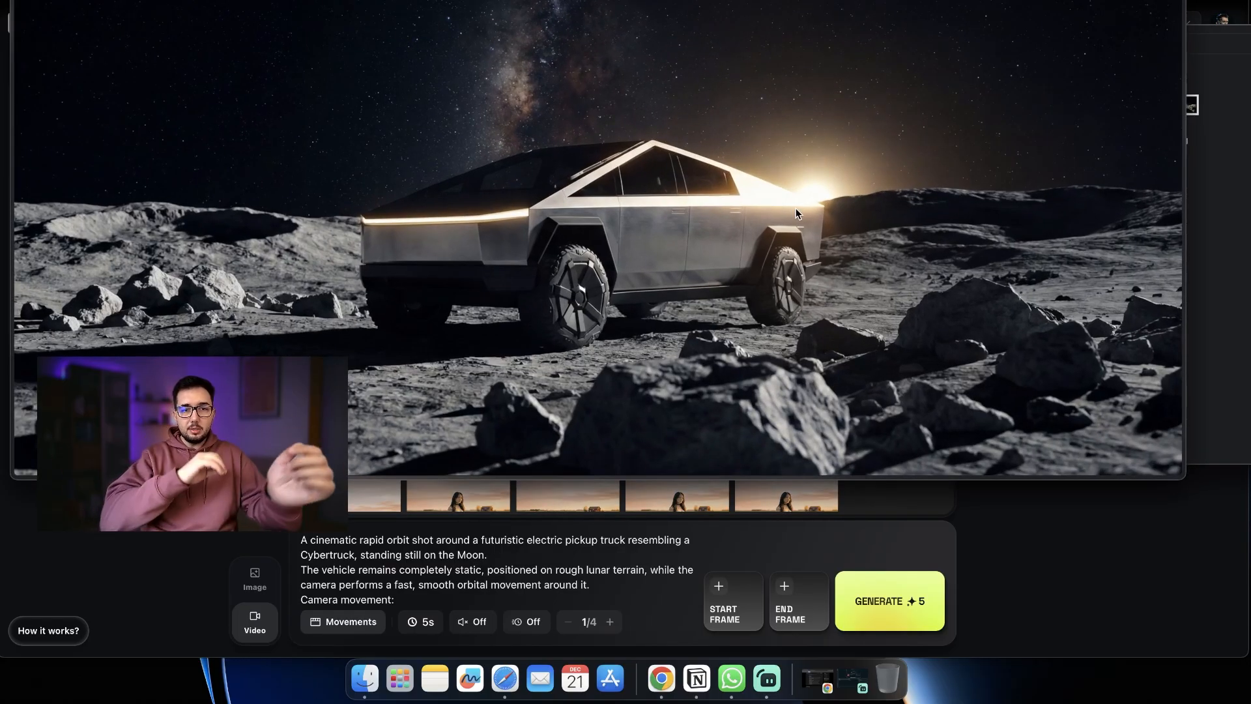
pyautogui.press('space')
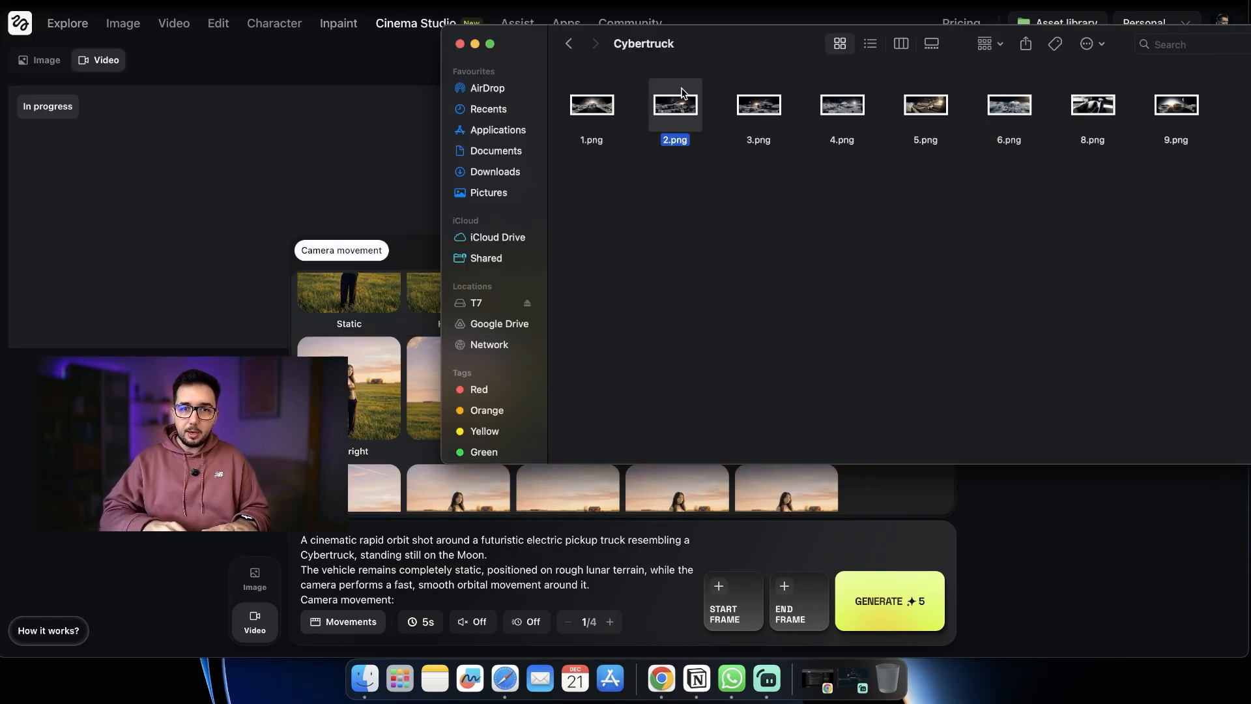
pyautogui.moveTo(756, 641); pyautogui.dragTo(718, 616)
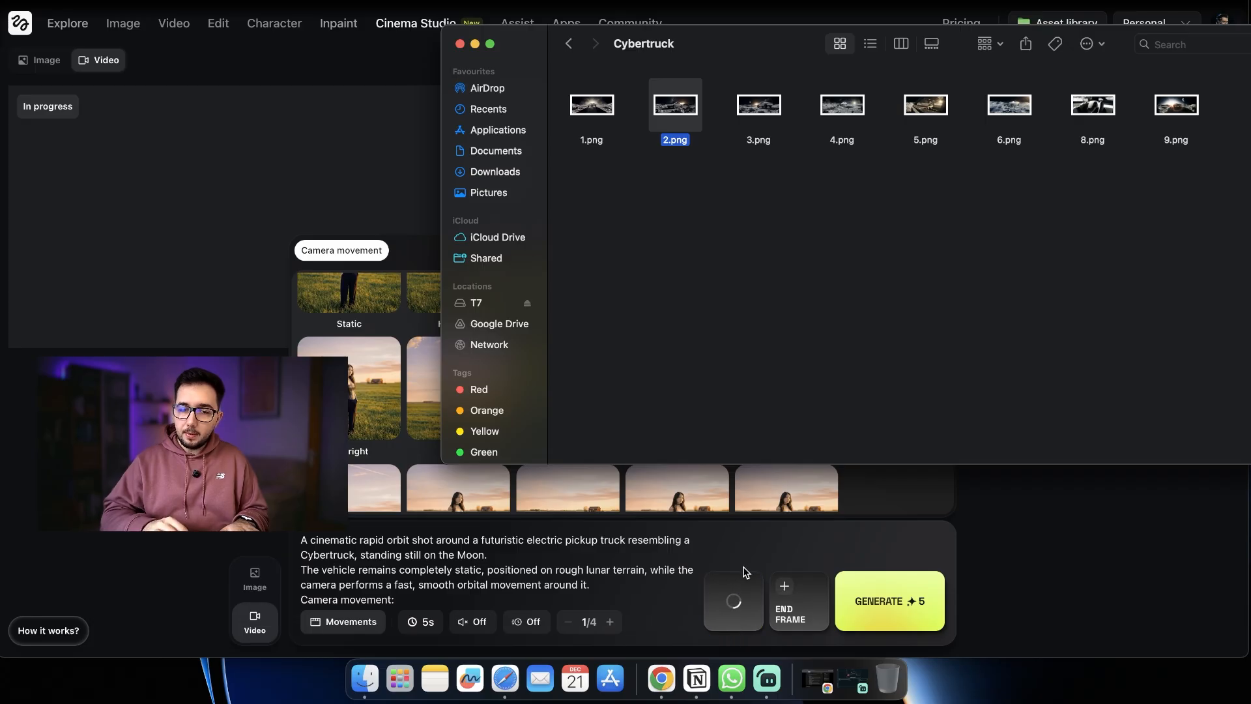
# Step: Apply the Orbit around camera movement and generate two 5-second videos from the rapid orbit prompt
pyautogui.click(752, 560)
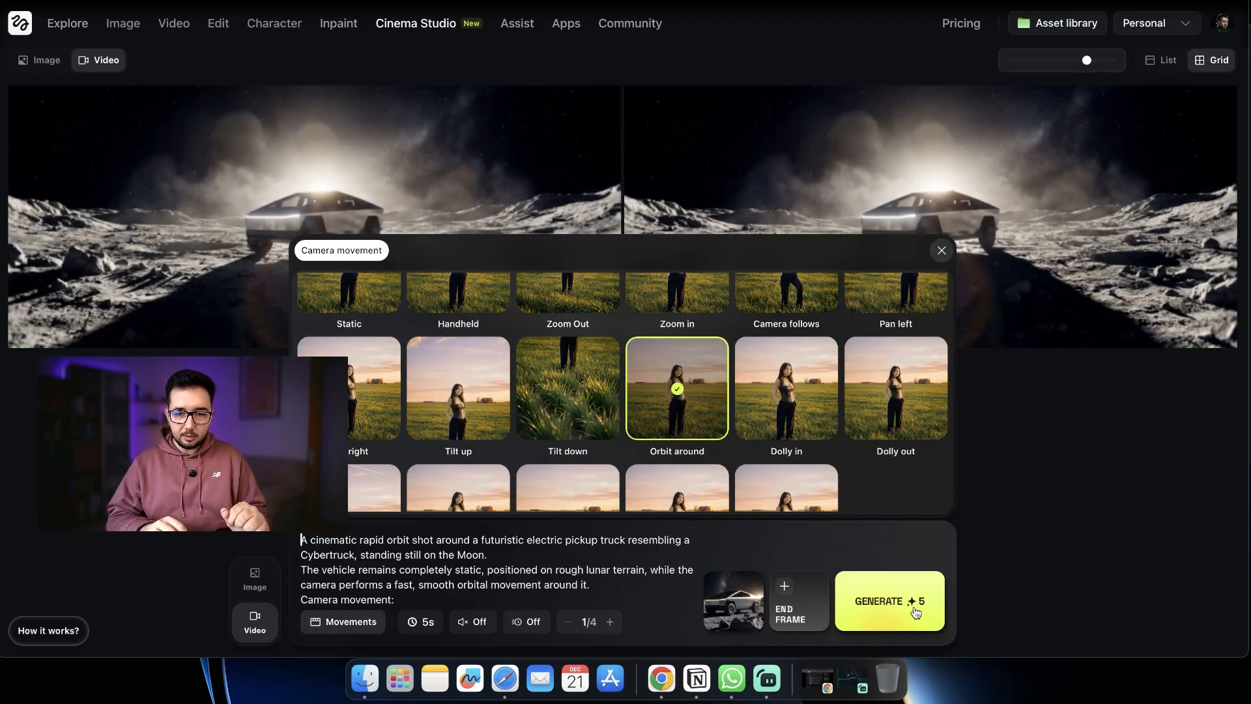
pyautogui.click(914, 609)
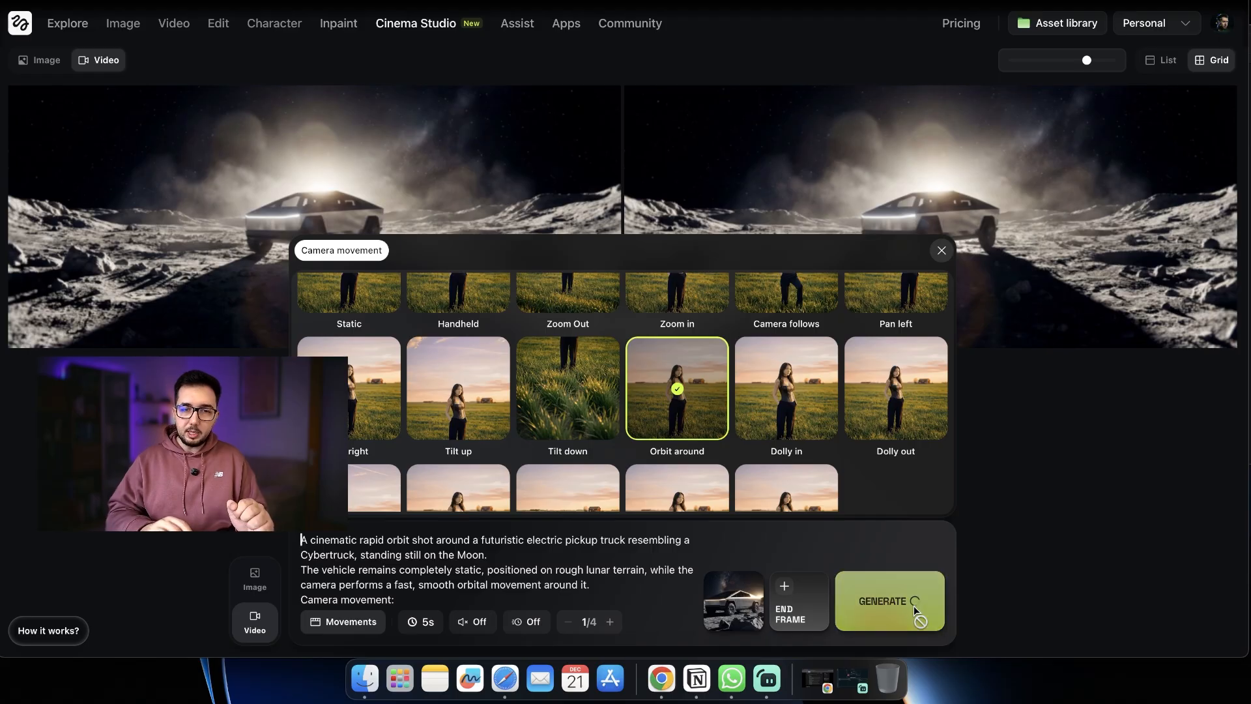
pyautogui.click(913, 605)
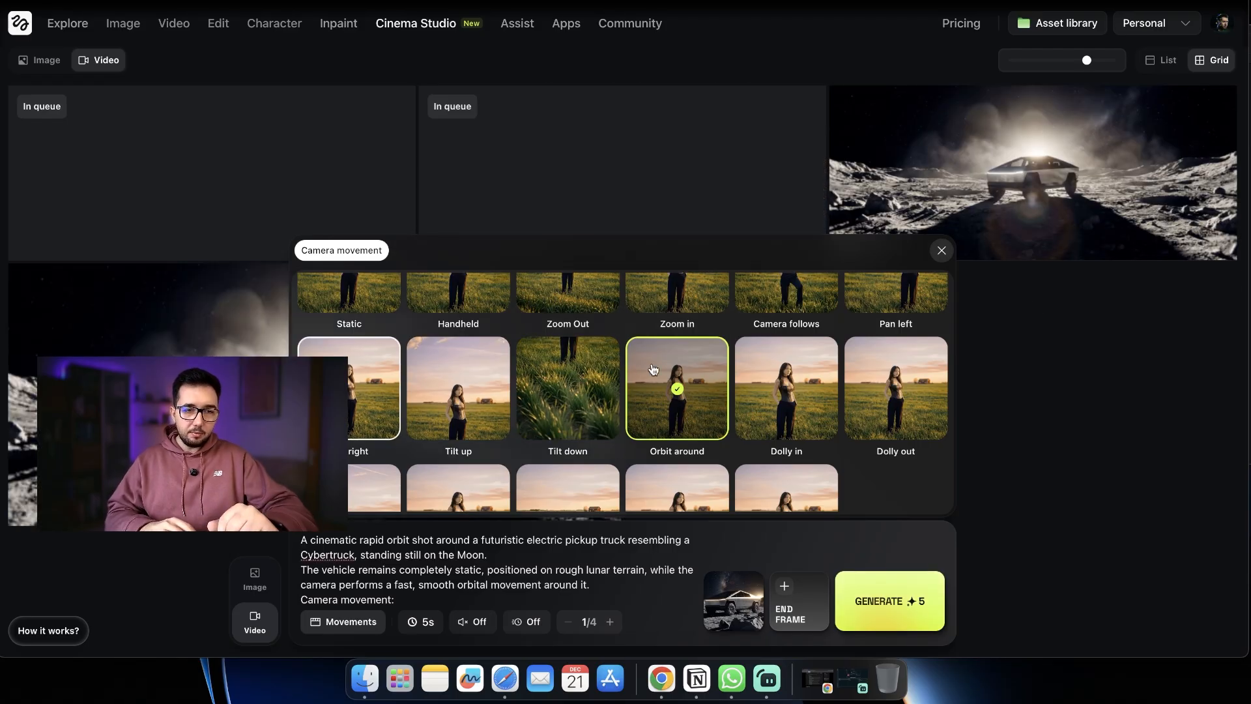
# Step: Close the camera movement presets and play both Jib up videos enlarged to compare their motion
pyautogui.click(937, 252)
pyautogui.click(399, 413)
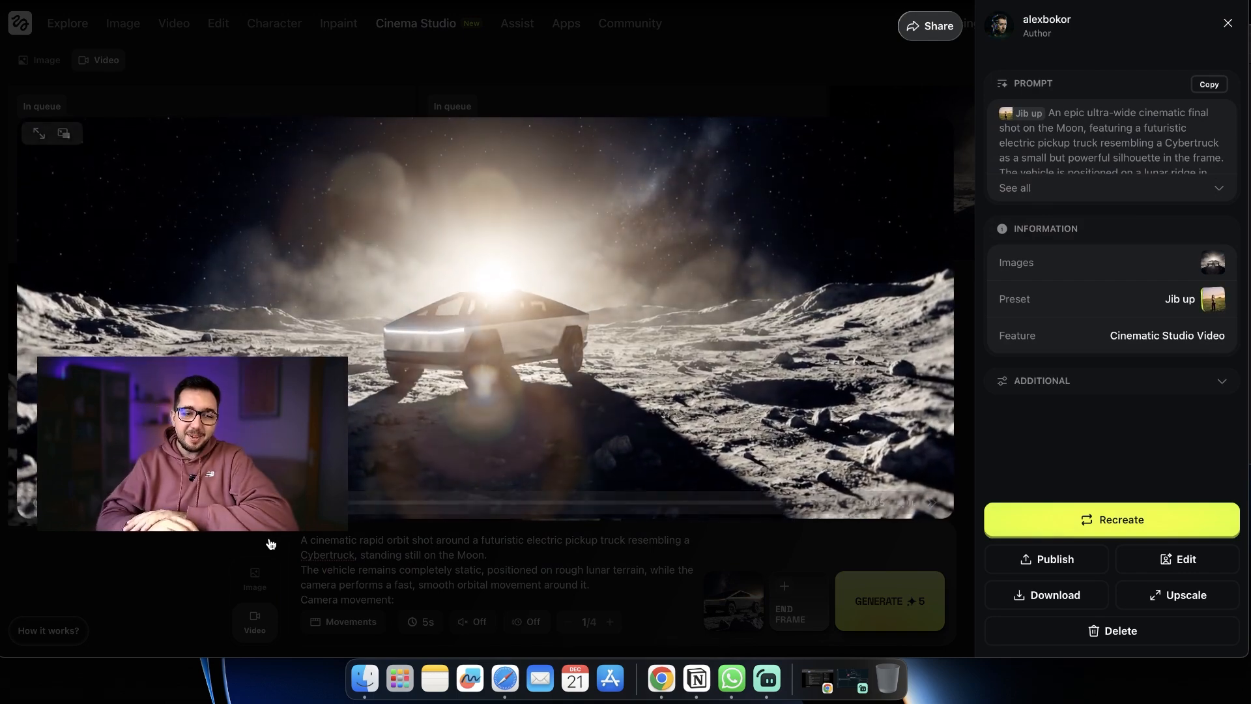
pyautogui.click(243, 594)
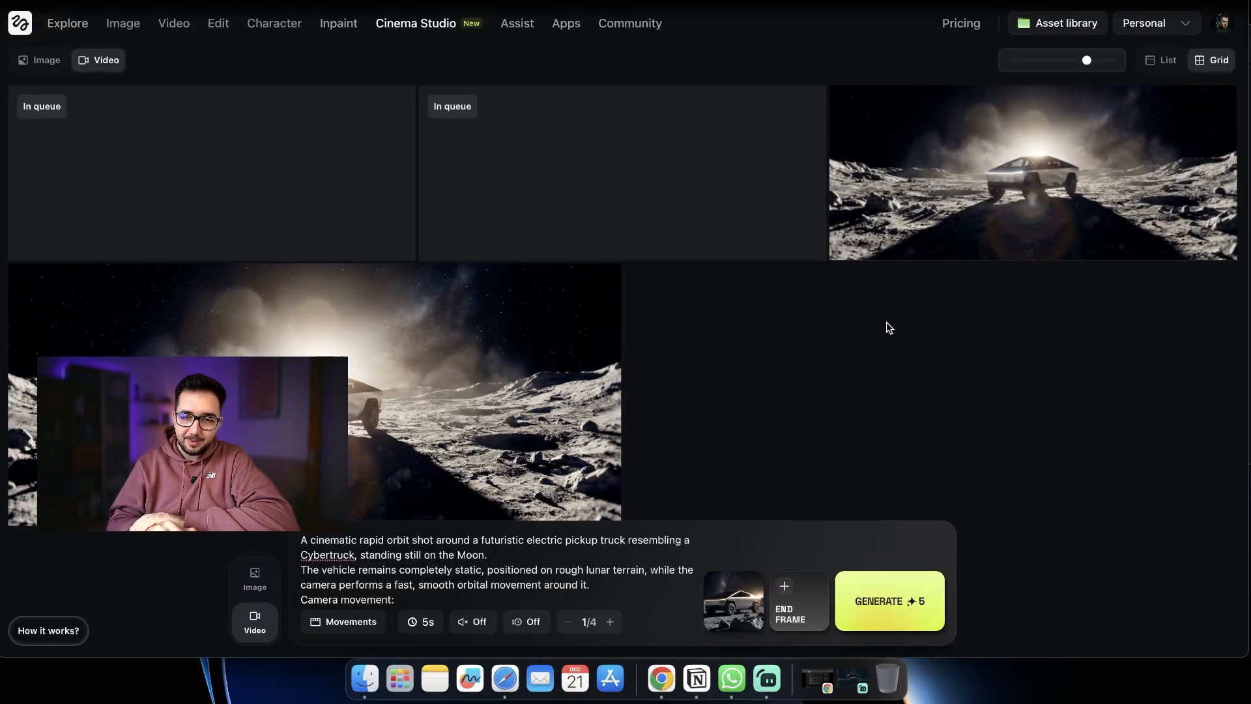
pyautogui.click(1036, 183)
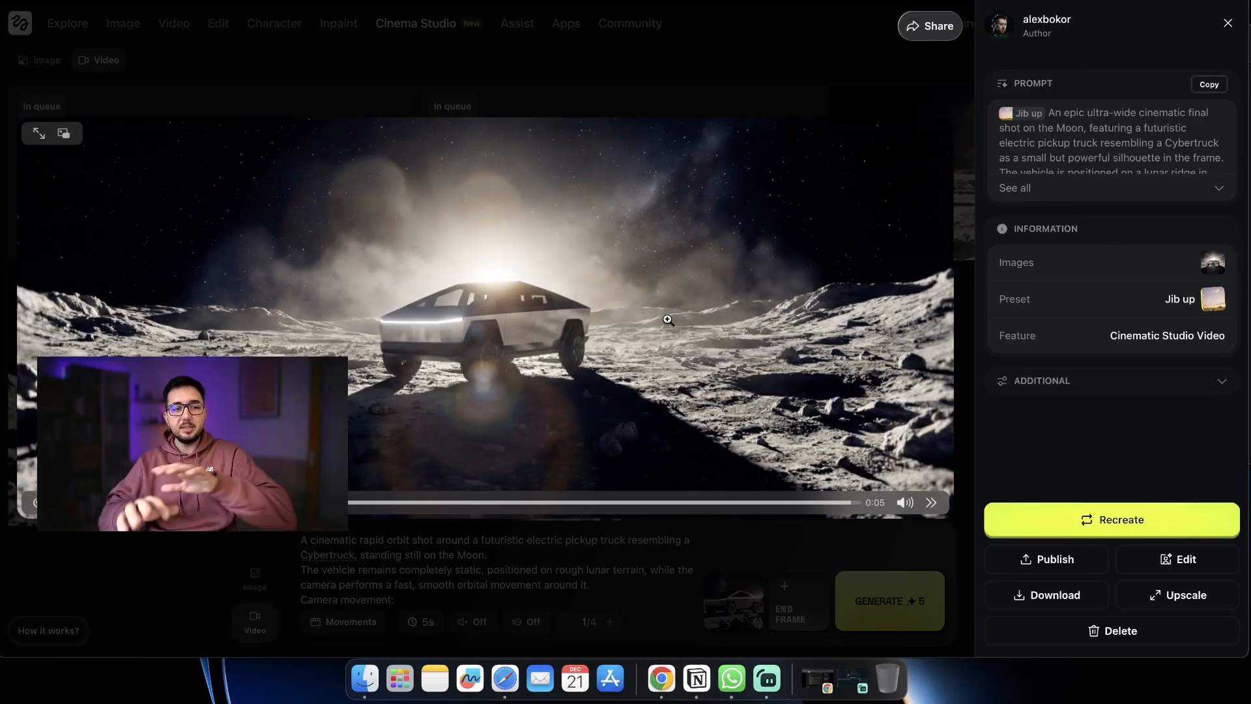
pyautogui.click(558, 534)
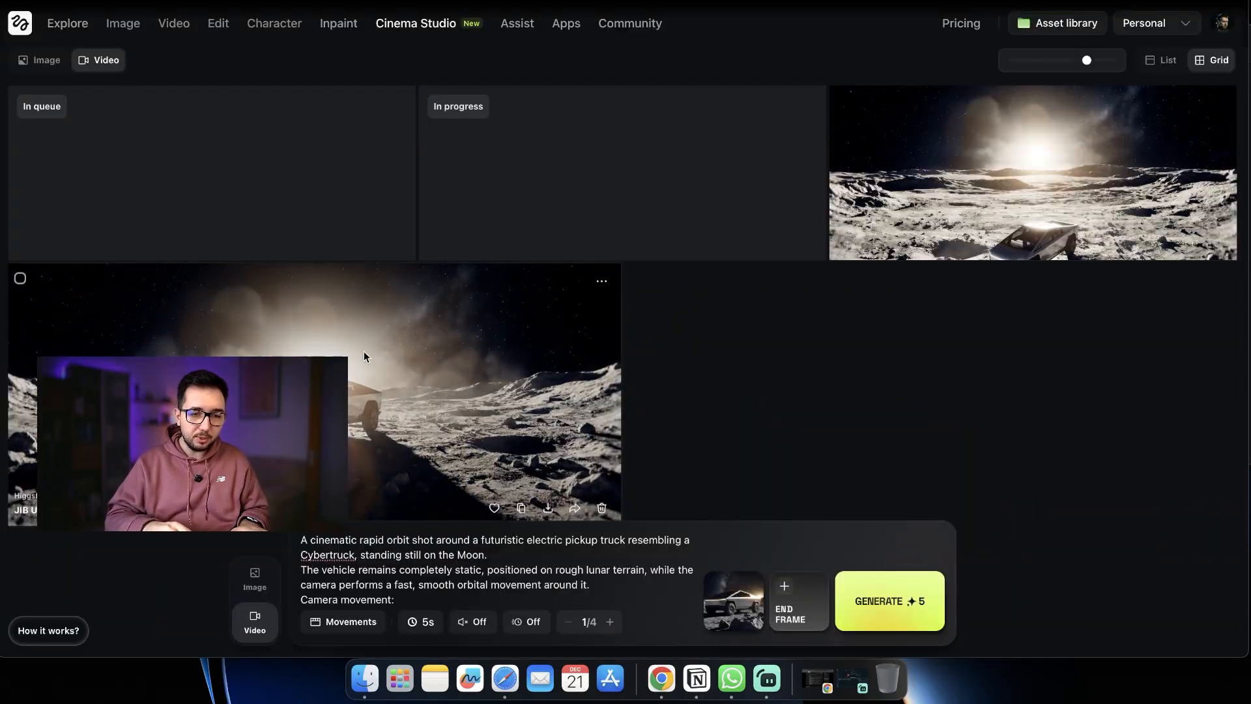
# Step: Reopen the Jib up video in the second row of the grid and download it
pyautogui.click(364, 353)
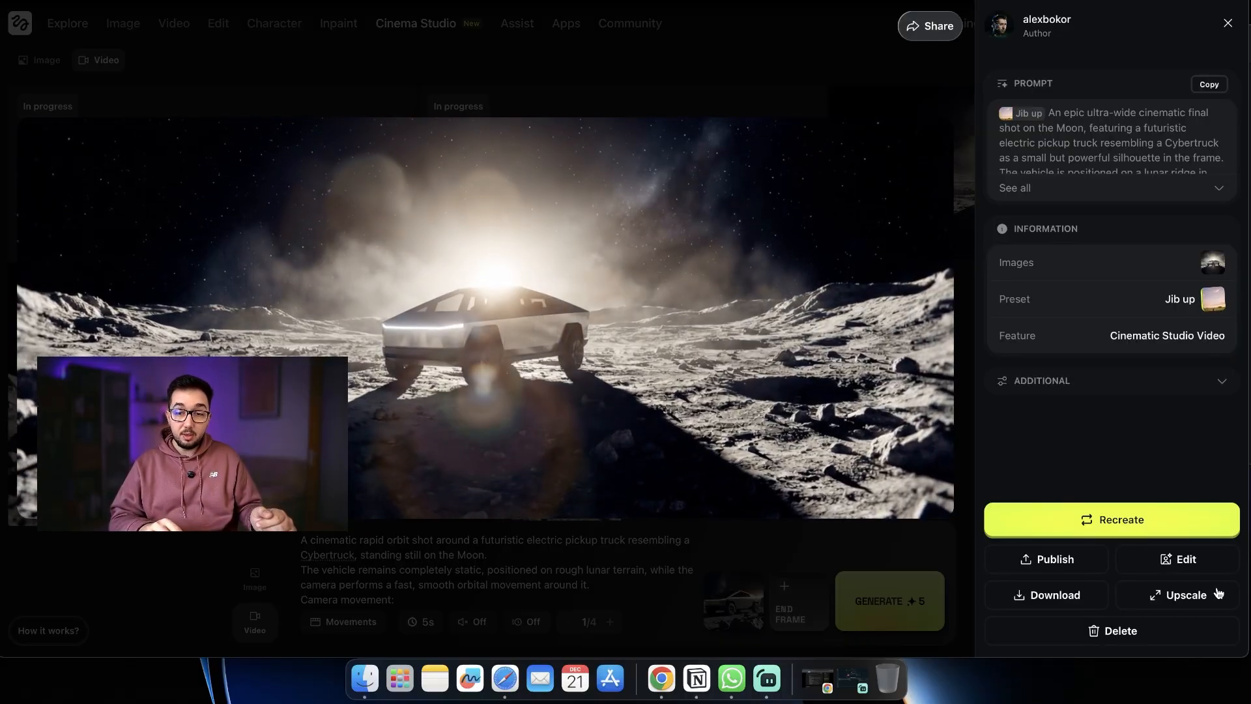
pyautogui.click(1088, 602)
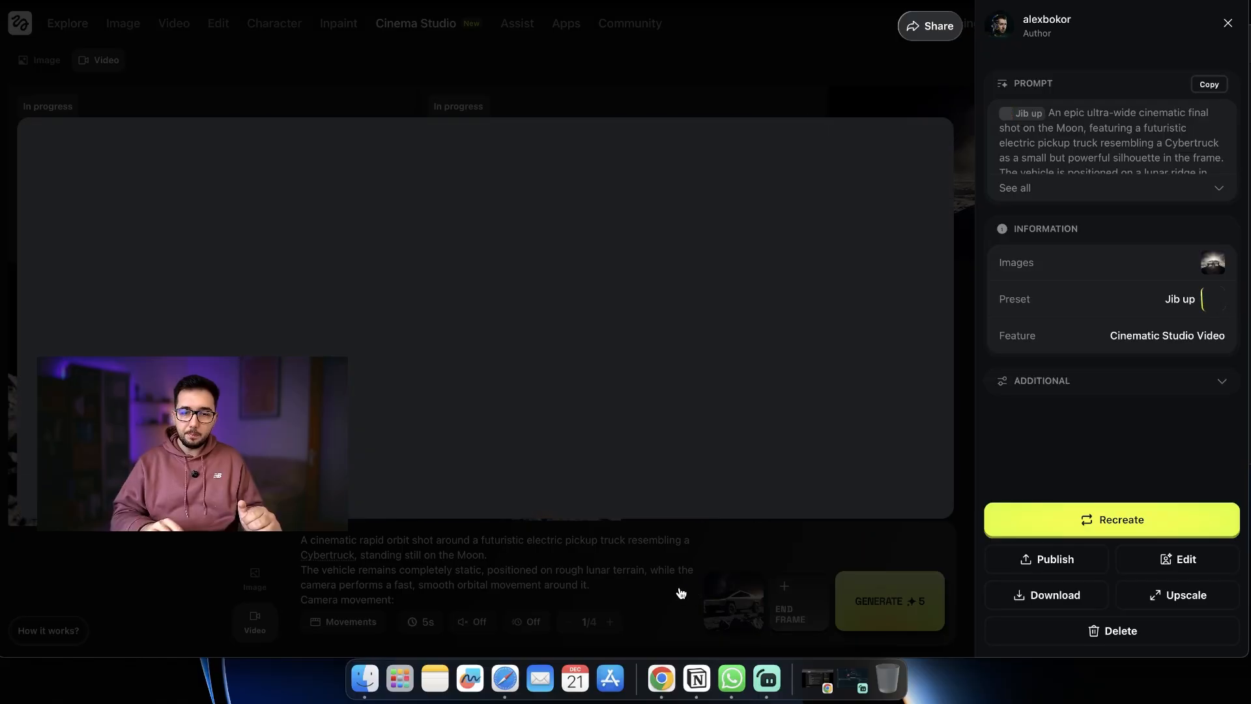
pyautogui.click(680, 593)
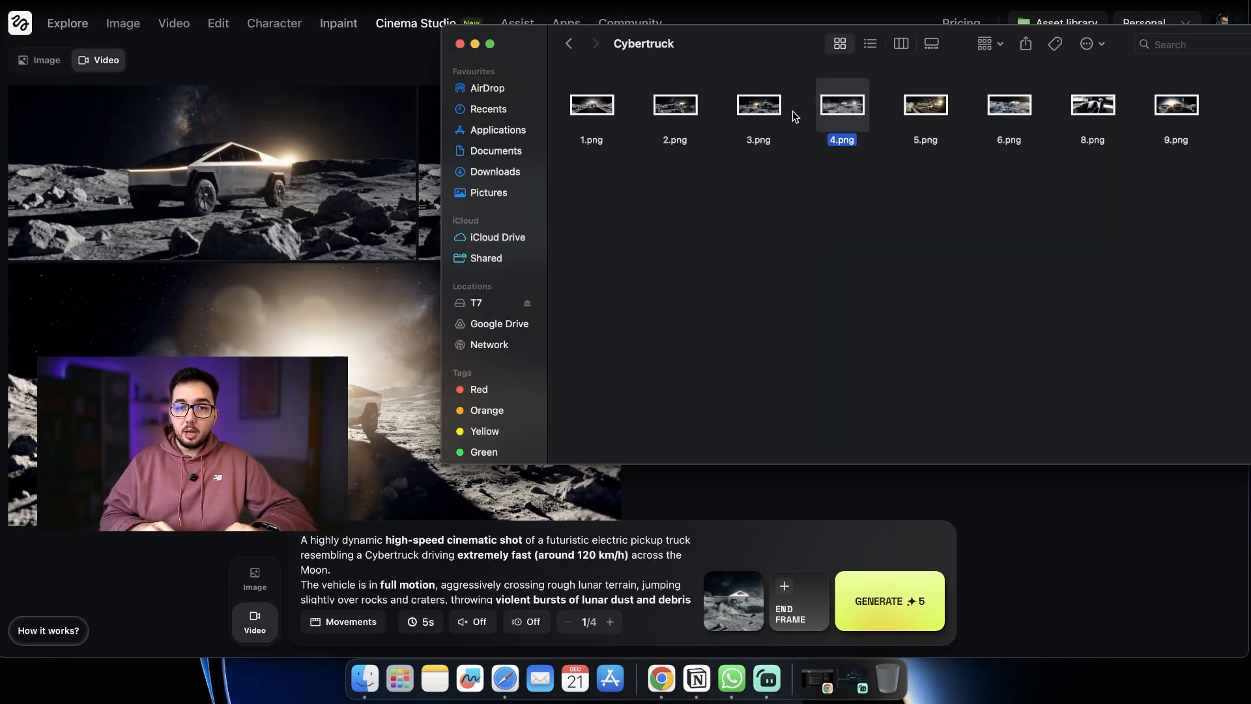
# Step: Preview 3.png and 4.png from the Cybertruck folder at full size, and return to the video generator
pyautogui.click(769, 111)
pyautogui.press('space')
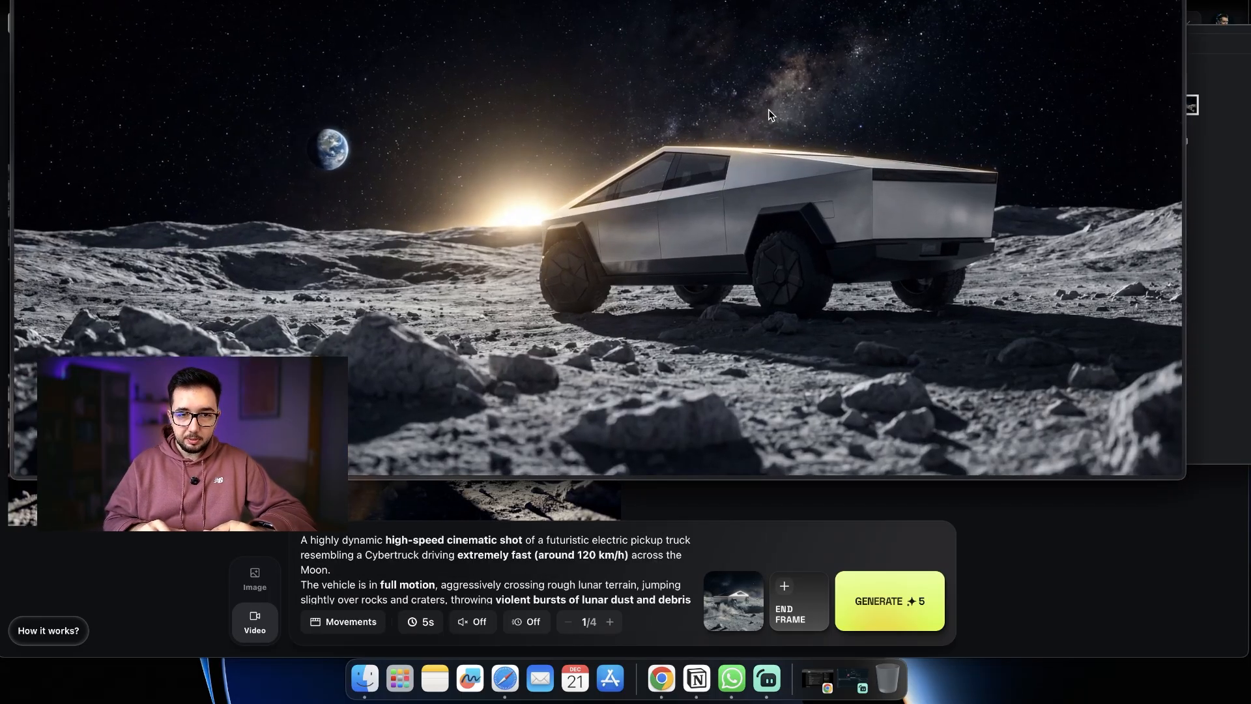
pyautogui.press('space')
pyautogui.click(854, 110)
pyautogui.press('space')
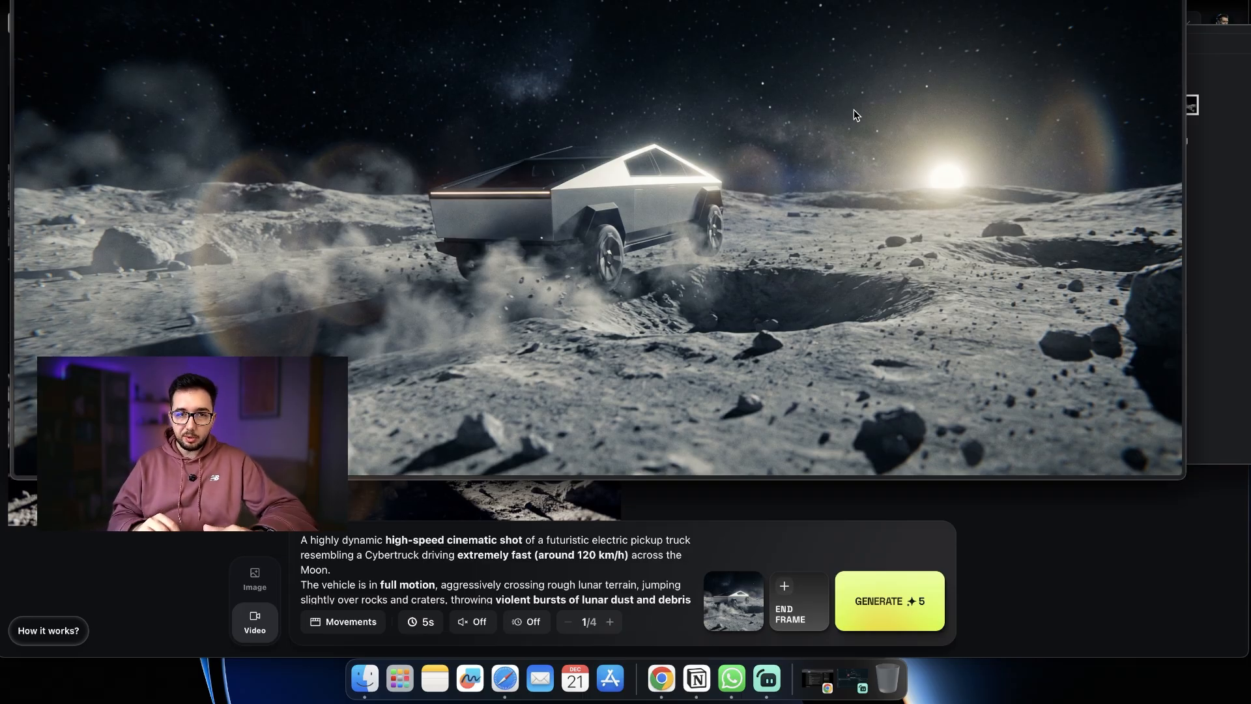
pyautogui.press('space')
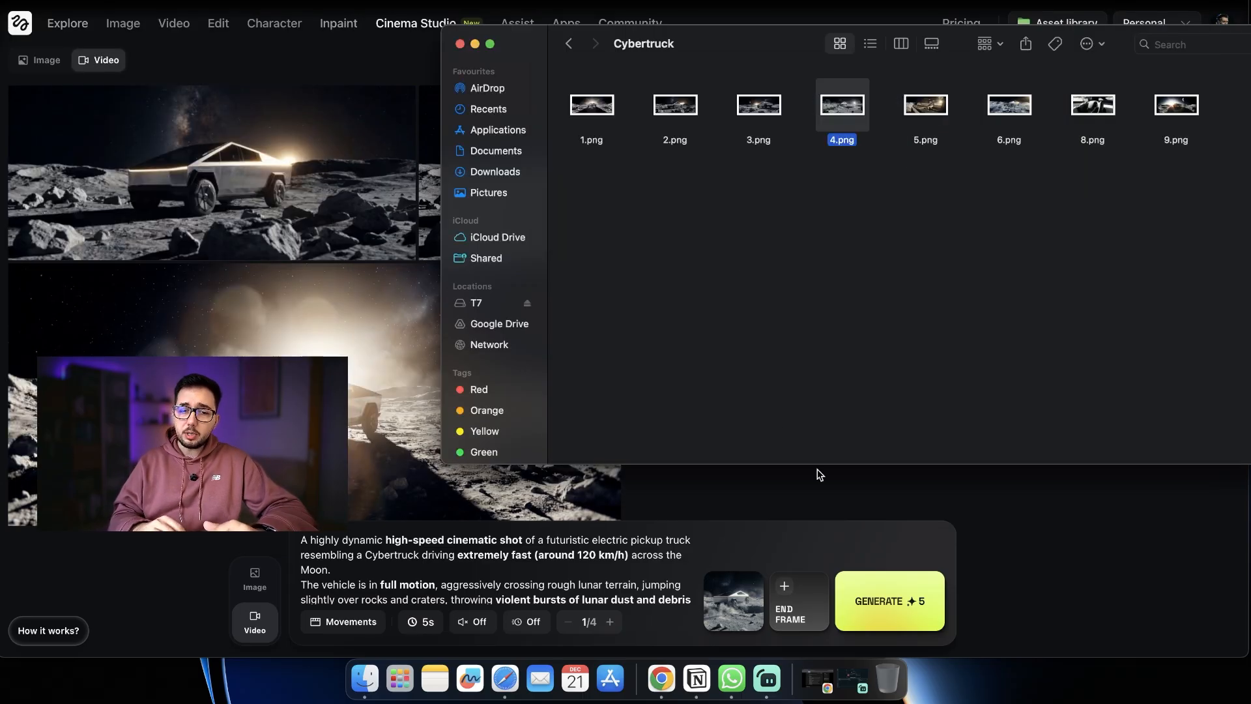
pyautogui.click(596, 553)
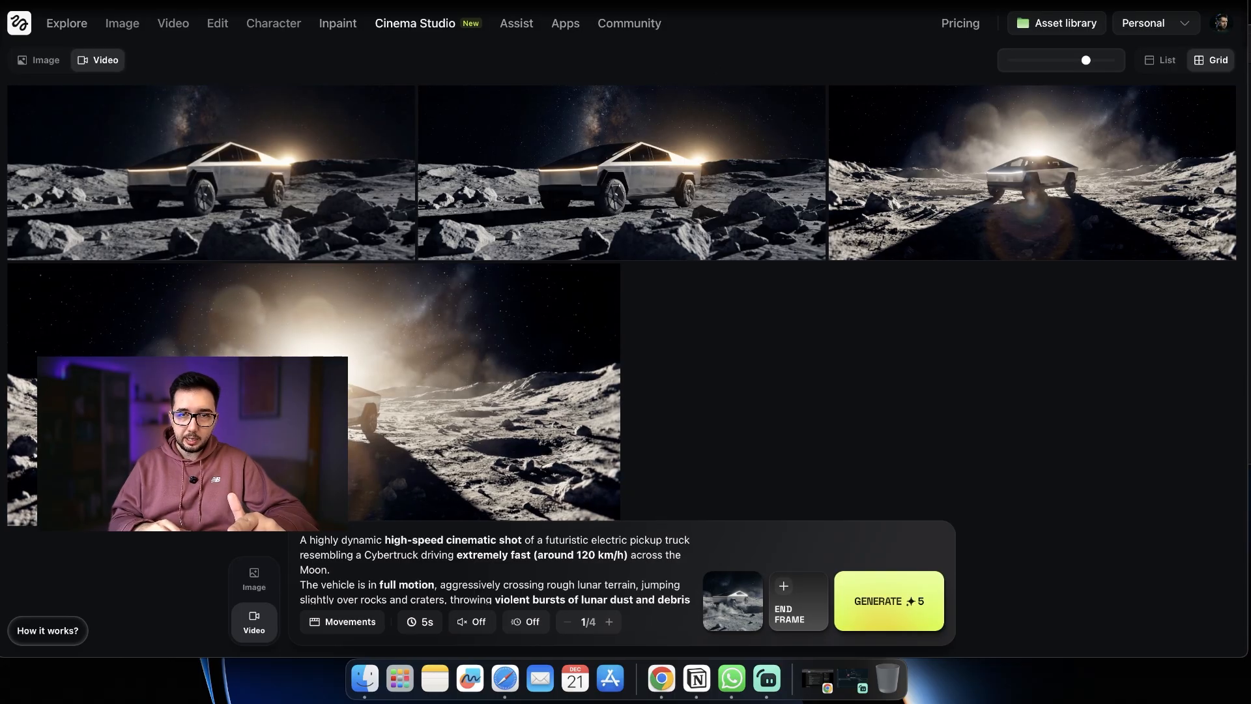
# Step: Review the High-Speed Chase (120 km/h) prompt in ChatGPT and generate two 5-second videos from it in Cinema Studio with sound on
pyautogui.press('super+Tab')
pyautogui.scroll(-10, 662, 155)
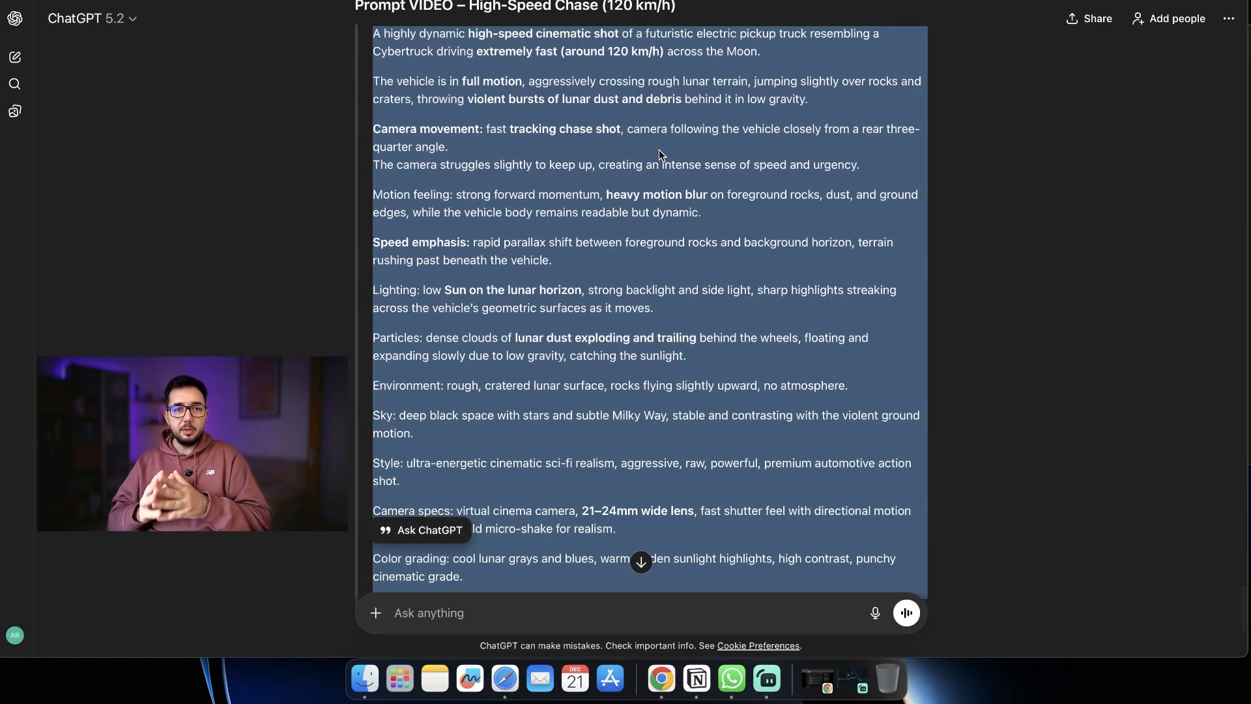
pyautogui.press('super+Tab')
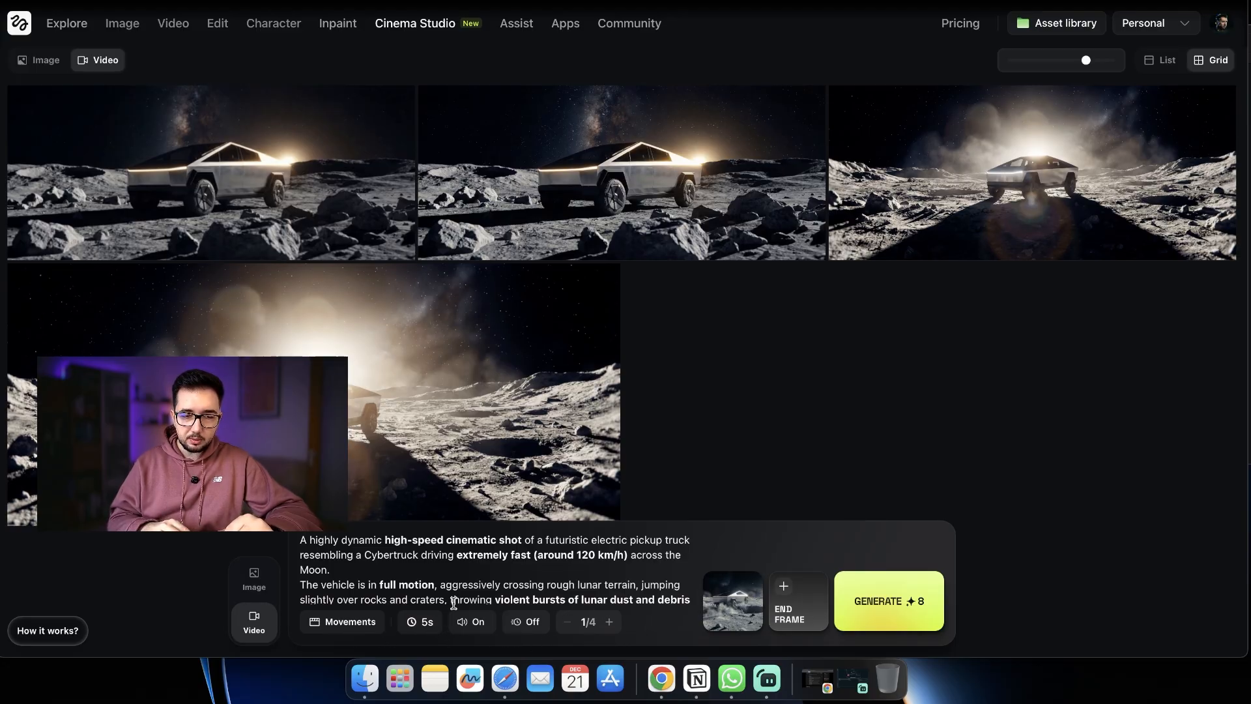
pyautogui.scroll(-5, 456, 580)
pyautogui.click(873, 600)
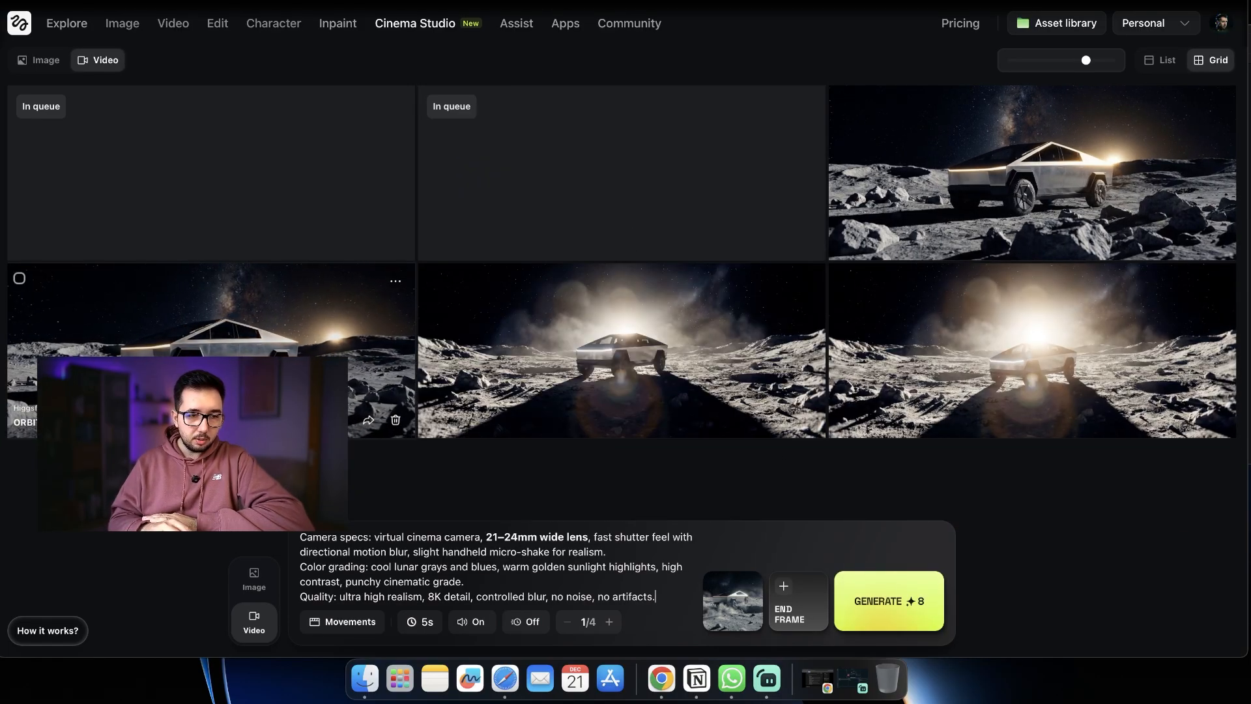
# Step: Open the Orbit around video in the first tile of the grid's second row and download it
pyautogui.click(195, 397)
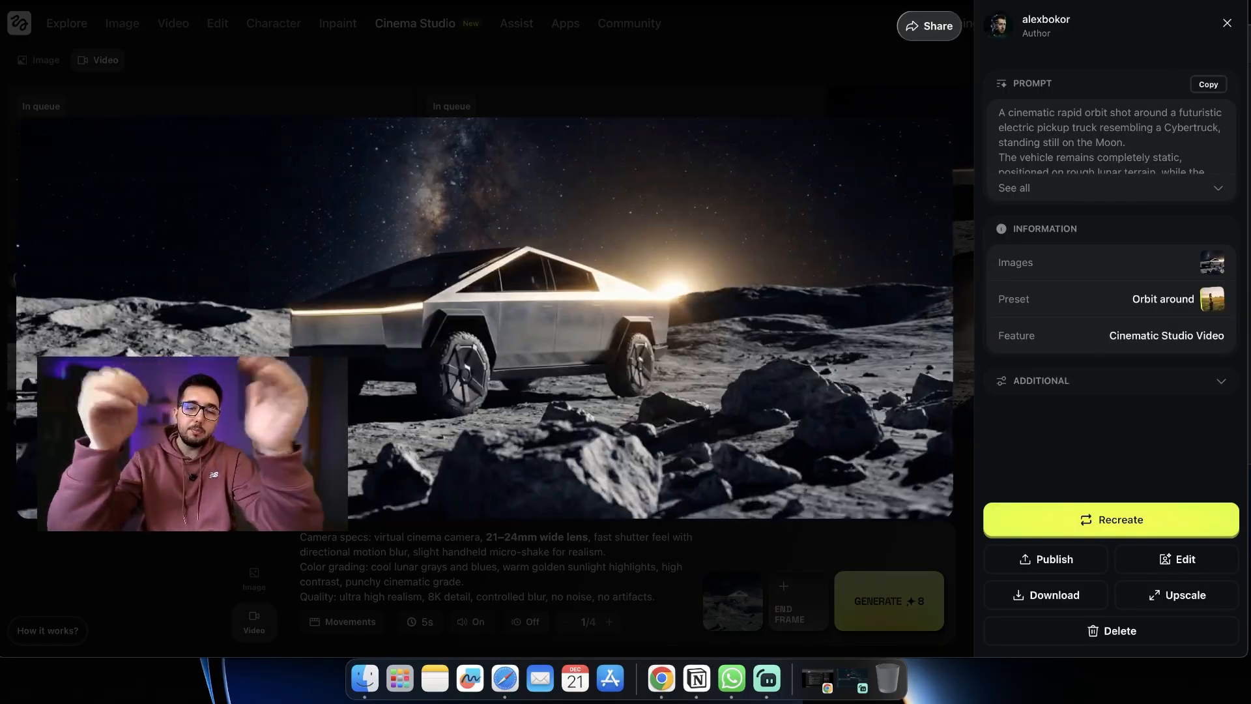
pyautogui.click(1055, 596)
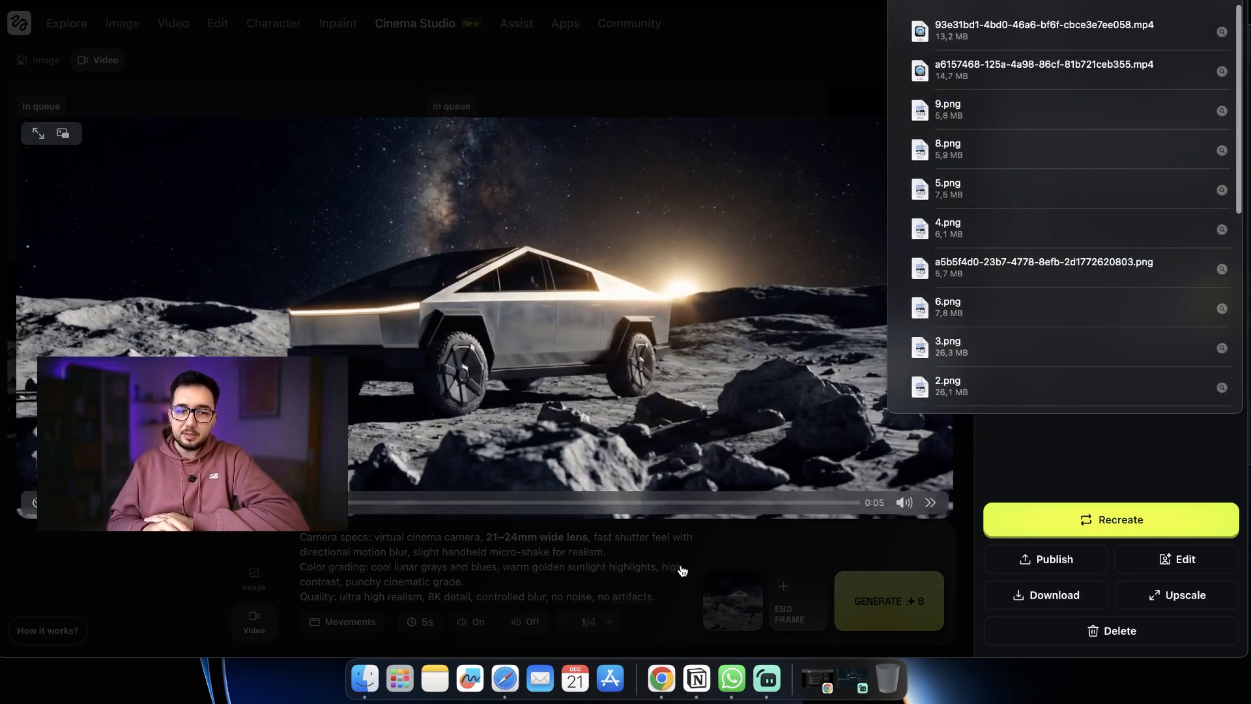
pyautogui.click(682, 571)
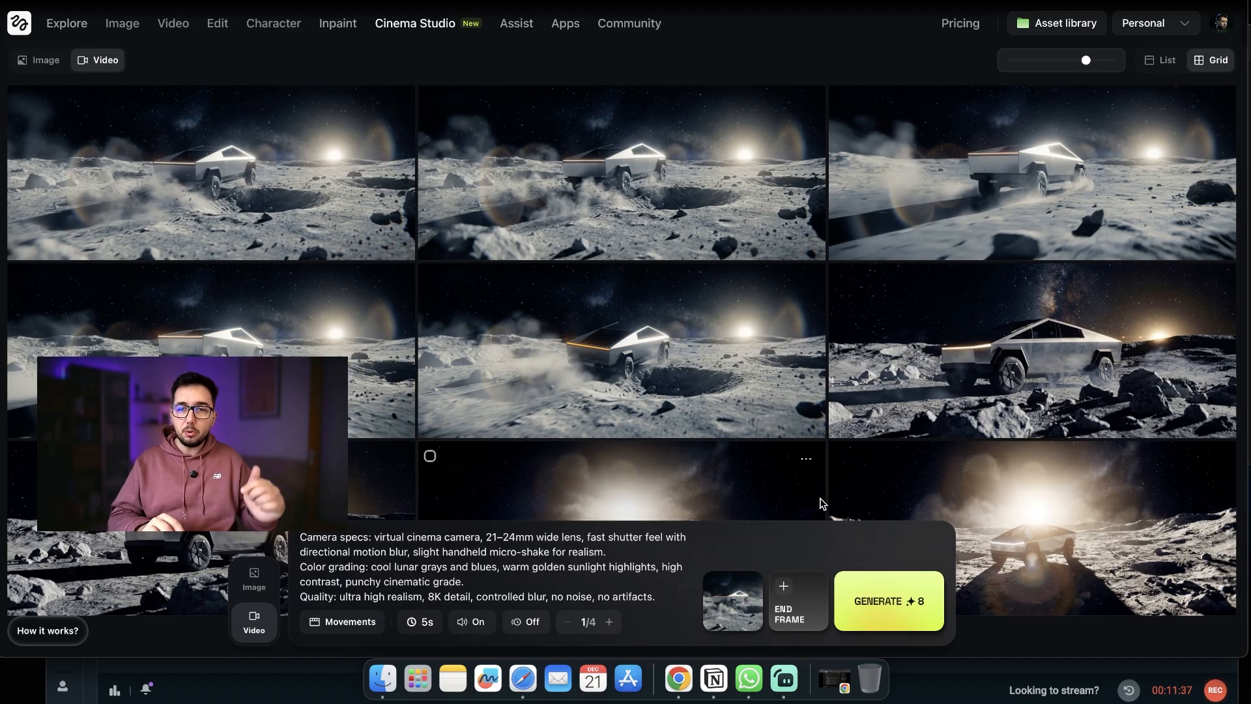
# Step: Preview the high-speed chase video in the middle of the grid's second row
pyautogui.moveTo(632, 321)
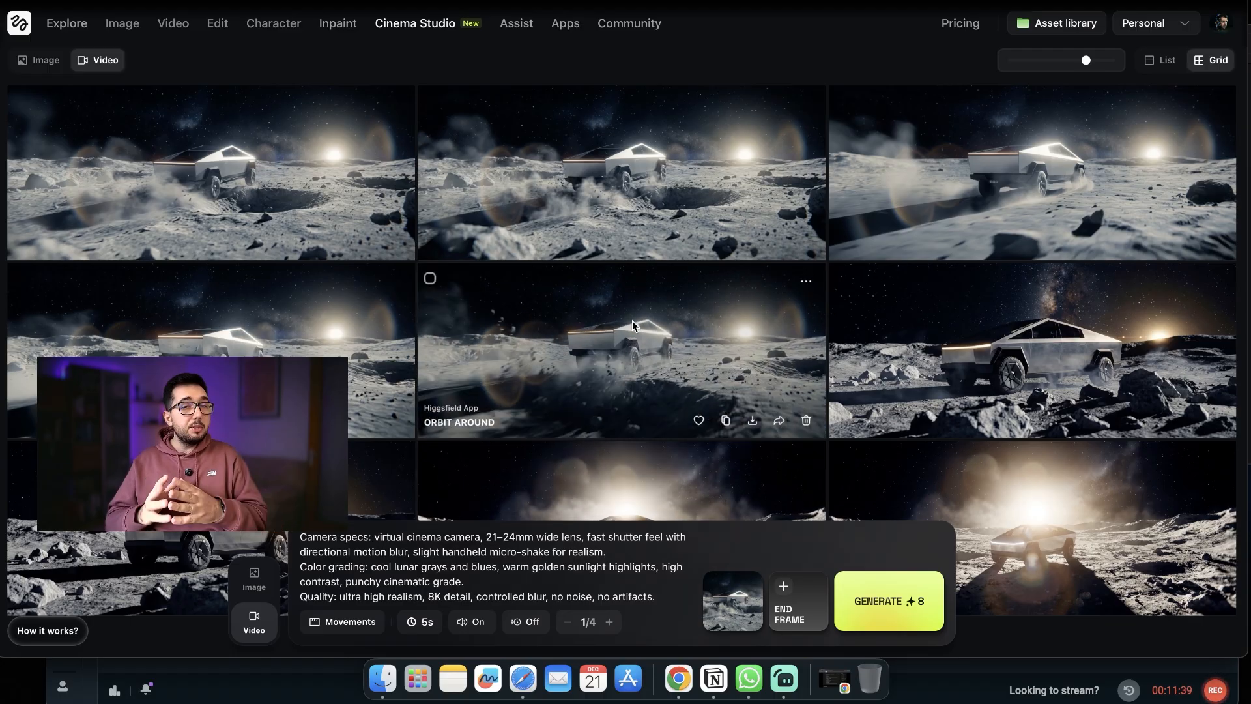